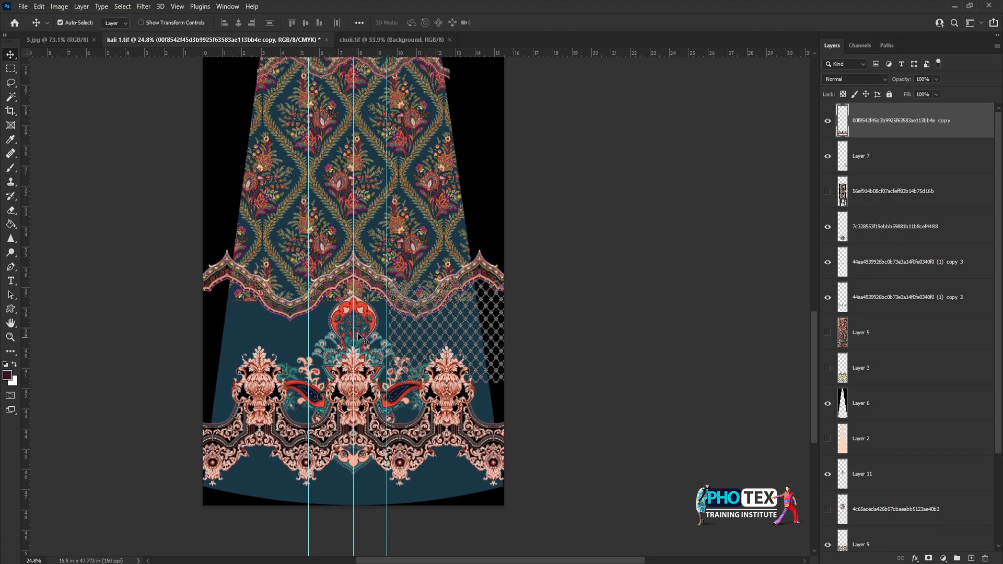
Shrink the red-and-teal paisley motif and raise it above the central vase of the lower border.
{"action": "left_click", "coordinate": [370, 344]}
{"action": "key", "text": "ctrl+t"}
{"action": "left_click_drag", "start_coordinate": [402, 338], "coordinate": [371, 333]}
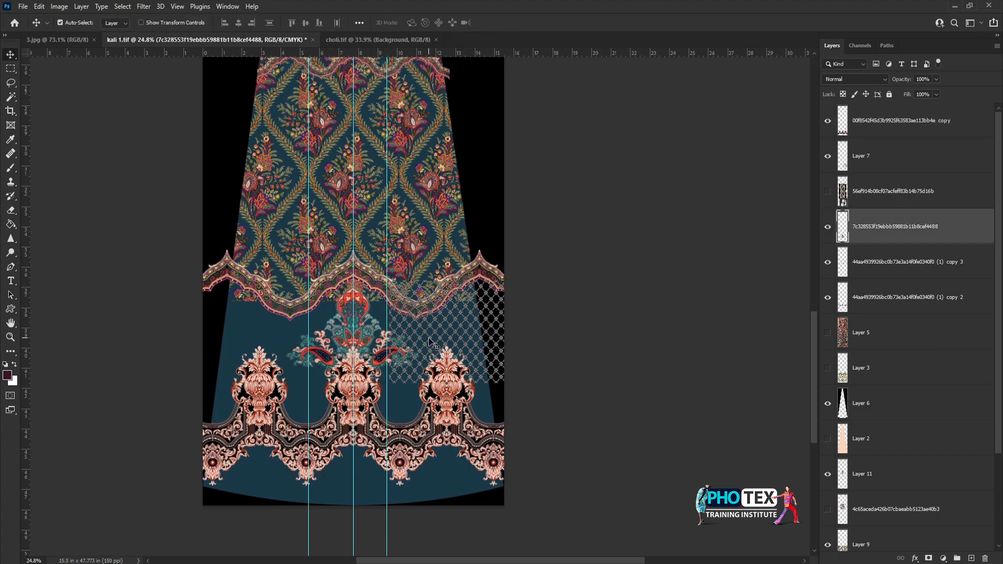
Duplicate the floral lattice layer (Layer 7) and place the copy beside the original to cover the other half of the skirt panel.
{"action": "left_click_drag", "start_coordinate": [429, 342], "coordinate": [449, 353]}
{"action": "scroll", "coordinate": [463, 360], "scroll_direction": "up", "scroll_amount": 4}
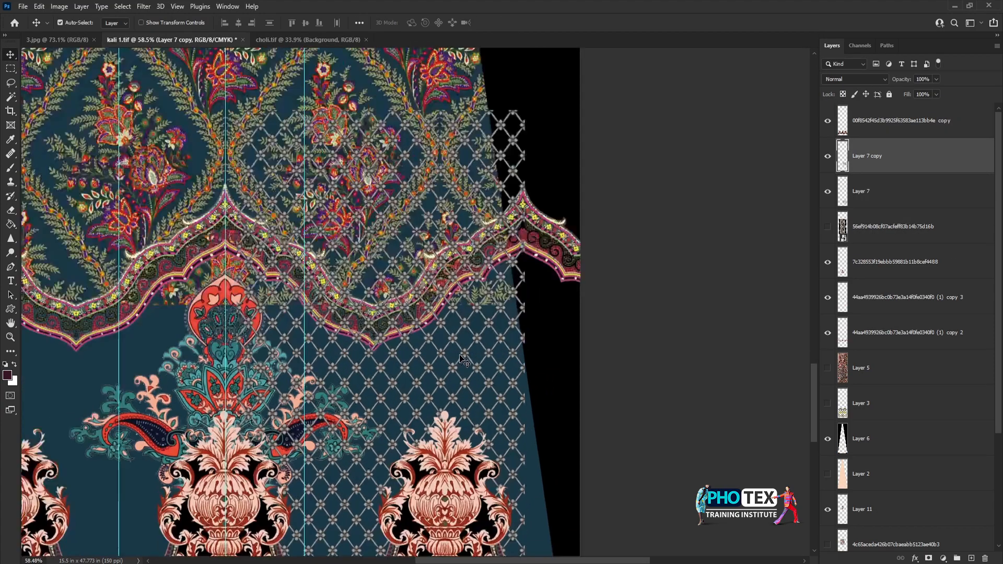
{"action": "scroll", "coordinate": [463, 359], "scroll_direction": "down", "scroll_amount": 3}
{"action": "key", "text": "ctrl+t"}
{"action": "scroll", "coordinate": [492, 450], "scroll_direction": "down", "scroll_amount": 1}
{"action": "left_click_drag", "start_coordinate": [492, 450], "coordinate": [229, 450]}
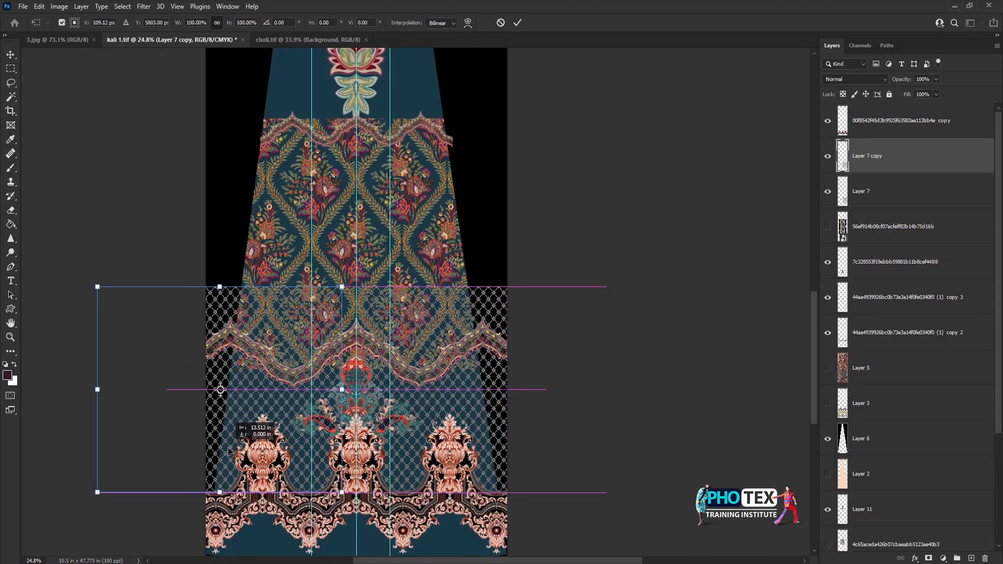
{"action": "key", "text": "Return"}
Move both lattice layers just above the background, group them, and mask the group and Layer 9 along the lower scalloped border.
{"action": "left_click_drag", "start_coordinate": [866, 193], "coordinate": [899, 517]}
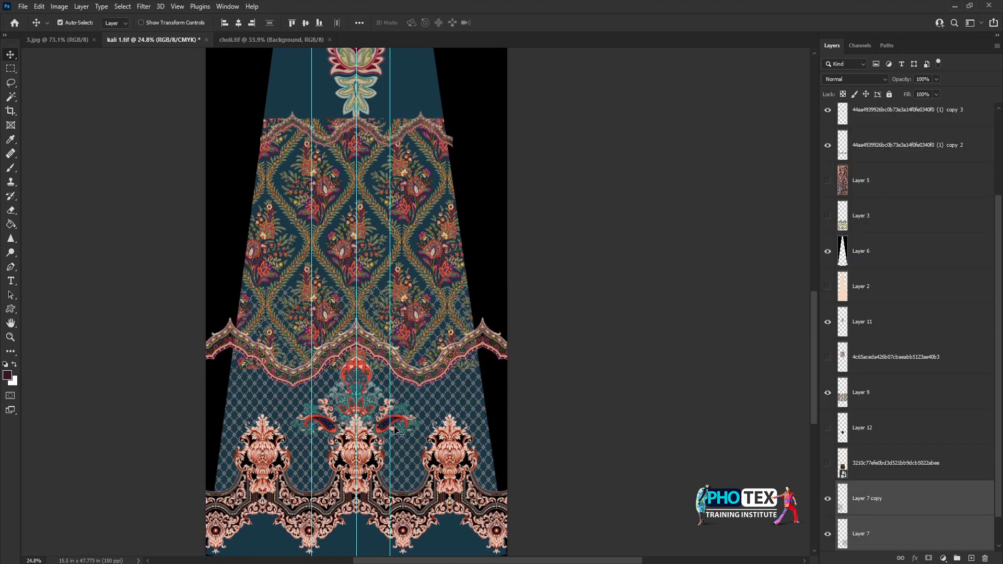
{"action": "scroll", "coordinate": [627, 313], "scroll_direction": "down", "scroll_amount": 2}
{"action": "key", "text": "ctrl+g"}
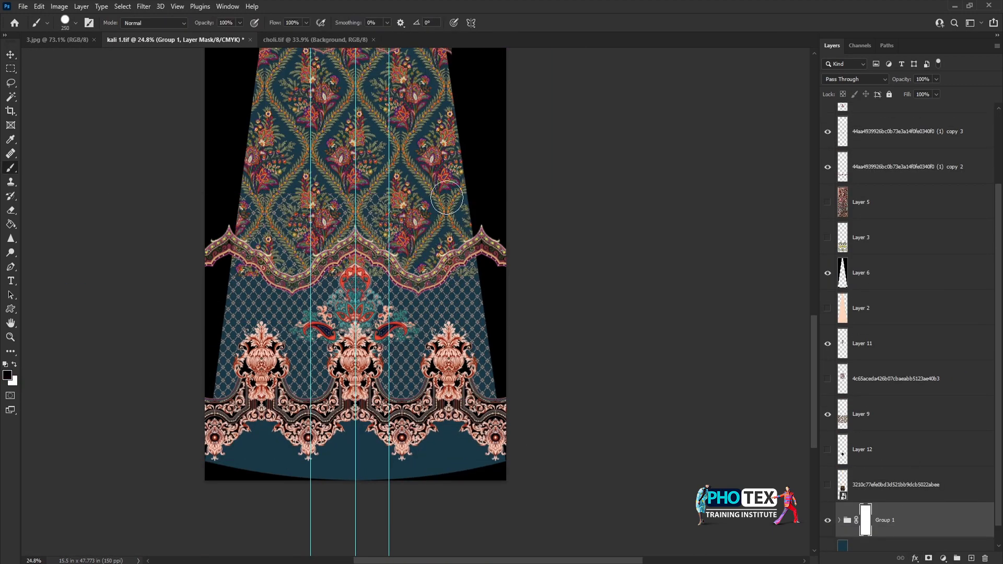
{"action": "left_click", "coordinate": [888, 414]}
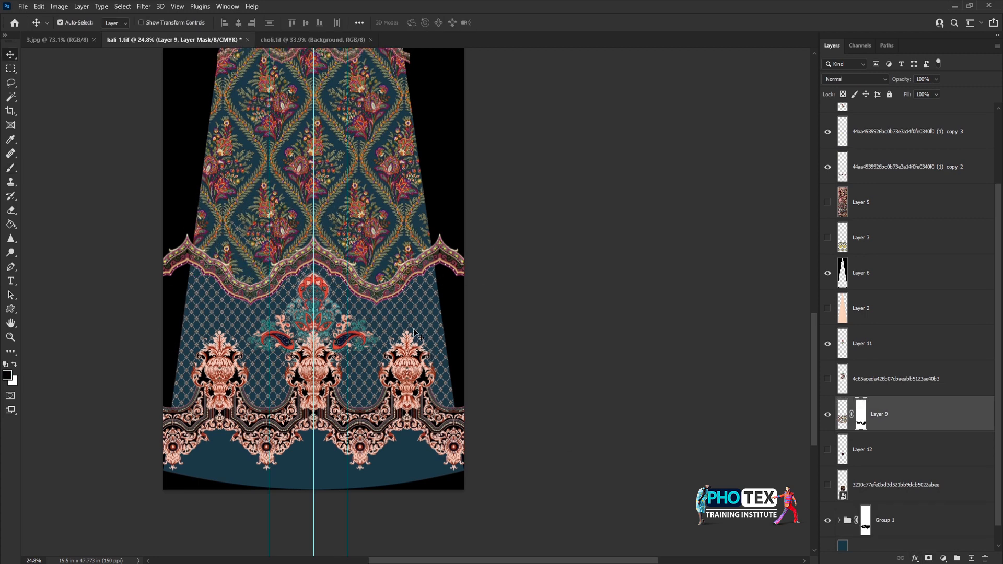
Bring the black panel-outline layer (Layer 6) to the front so it trims all the motifs.
{"action": "left_click", "coordinate": [459, 242]}
{"action": "key", "text": "ctrl+shift+bracketright"}
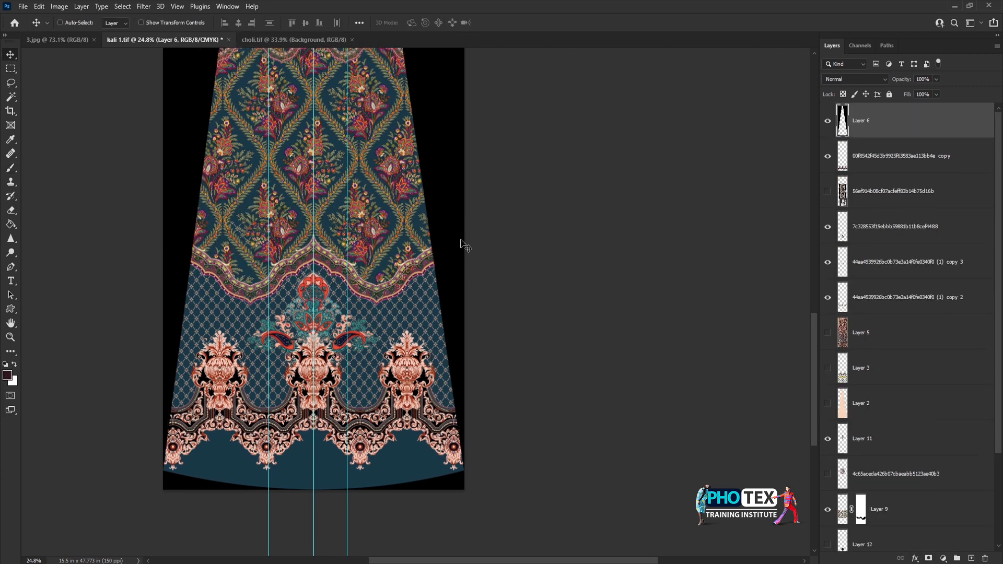
{"action": "scroll", "coordinate": [260, 406], "scroll_direction": "down", "scroll_amount": 2}
{"action": "scroll", "coordinate": [399, 358], "scroll_direction": "up", "scroll_amount": 6}
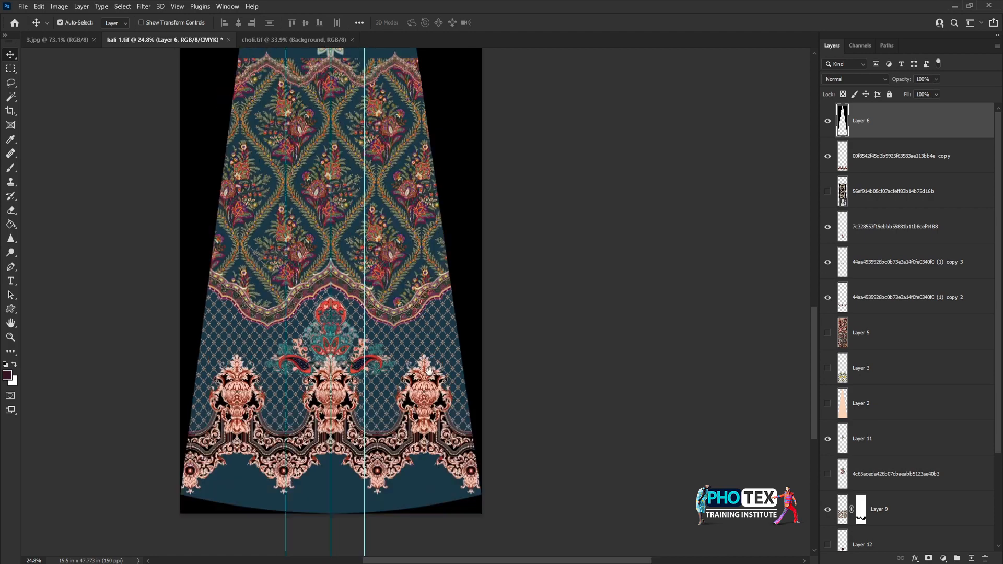
Place a lattice copy beside the upper lotus motif and mask Layer 9's florals above the upper scalloped border.
{"action": "left_click_drag", "start_coordinate": [398, 358], "coordinate": [398, 468]}
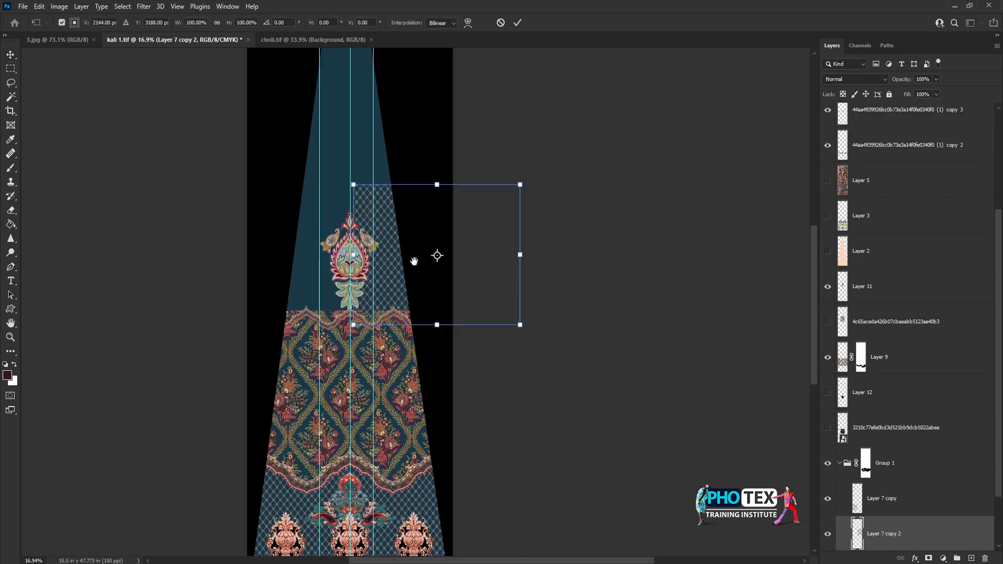
{"action": "left_click_drag", "start_coordinate": [436, 253], "coordinate": [437, 333]}
{"action": "left_click", "coordinate": [867, 358]}
{"action": "scroll", "coordinate": [390, 391], "scroll_direction": "up", "scroll_amount": 3}
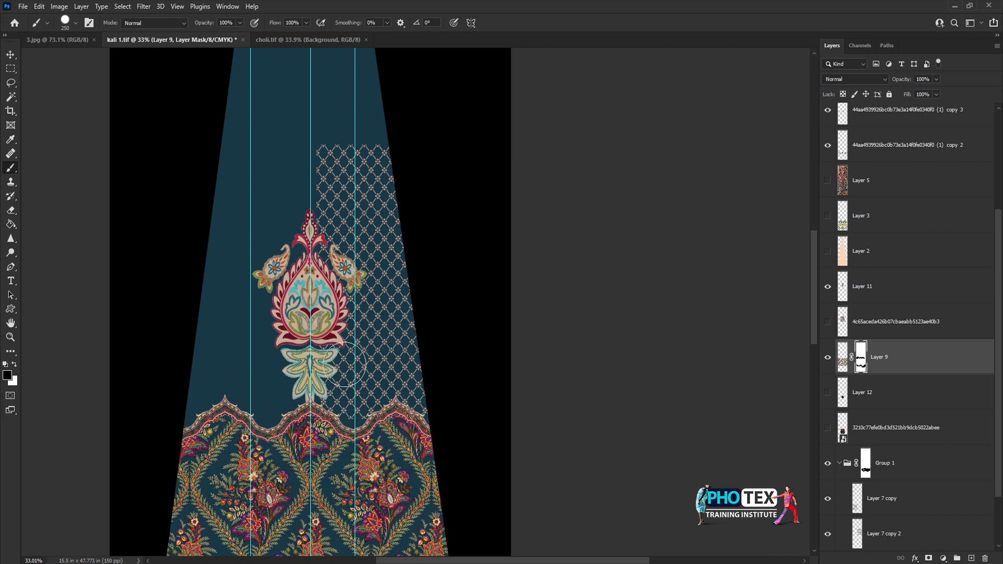
Shift the new lattice copy down to the upper scalloped border, mask its overlap, and align its inner edge with the centre guide.
{"action": "key", "text": "v"}
{"action": "left_click_drag", "start_coordinate": [389, 372], "coordinate": [392, 390]}
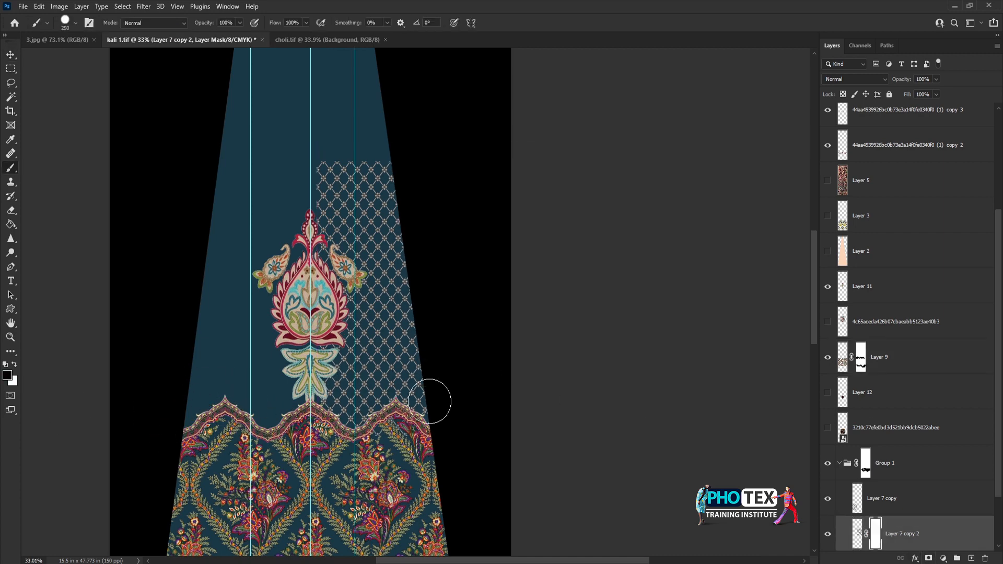
{"action": "key", "text": "v"}
{"action": "scroll", "coordinate": [524, 323], "scroll_direction": "up", "scroll_amount": 2}
{"action": "left_click_drag", "start_coordinate": [524, 324], "coordinate": [529, 291]}
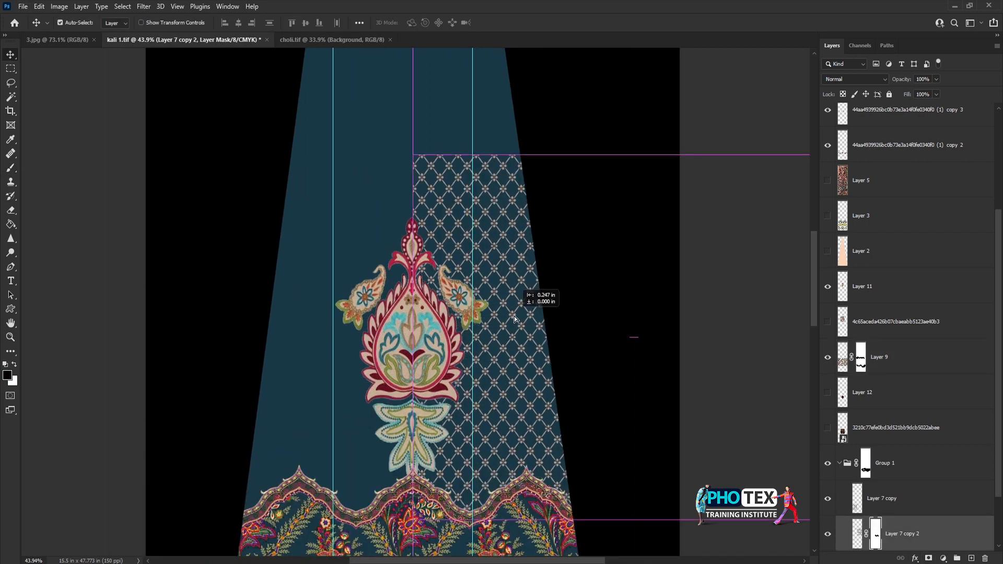
Duplicate the upper lattice onto the opposite half, merge the two pieces, and mask the overlap below the scalloped border.
{"action": "left_click_drag", "start_coordinate": [475, 318], "coordinate": [190, 324]}
{"action": "scroll", "coordinate": [406, 253], "scroll_direction": "up", "scroll_amount": 6}
{"action": "scroll", "coordinate": [406, 253], "scroll_direction": "down", "scroll_amount": 7}
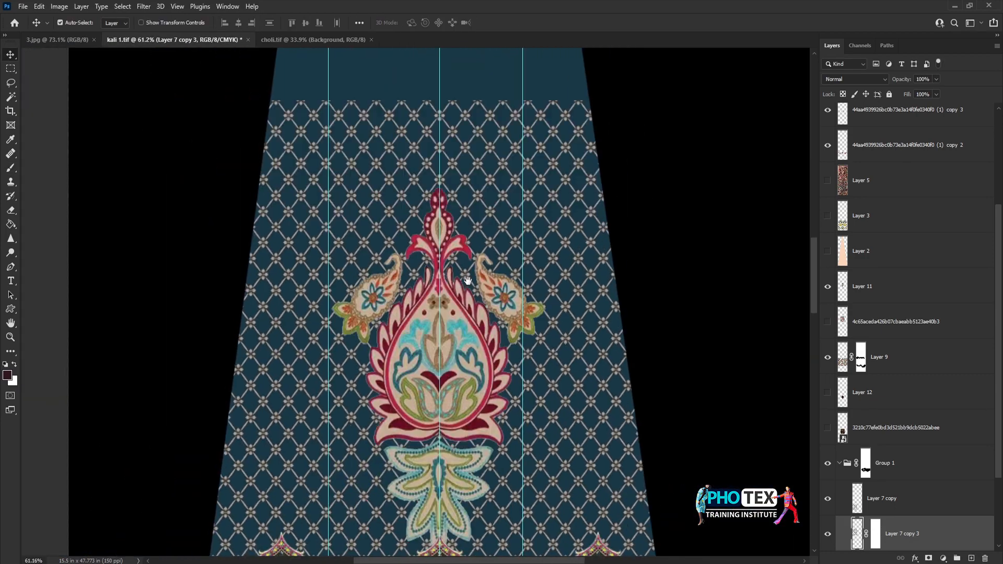
{"action": "scroll", "coordinate": [473, 289], "scroll_direction": "up", "scroll_amount": 2}
{"action": "key", "text": "ctrl+backslash"}
{"action": "scroll", "coordinate": [302, 447], "scroll_direction": "down", "scroll_amount": 6}
{"action": "key", "text": "v"}
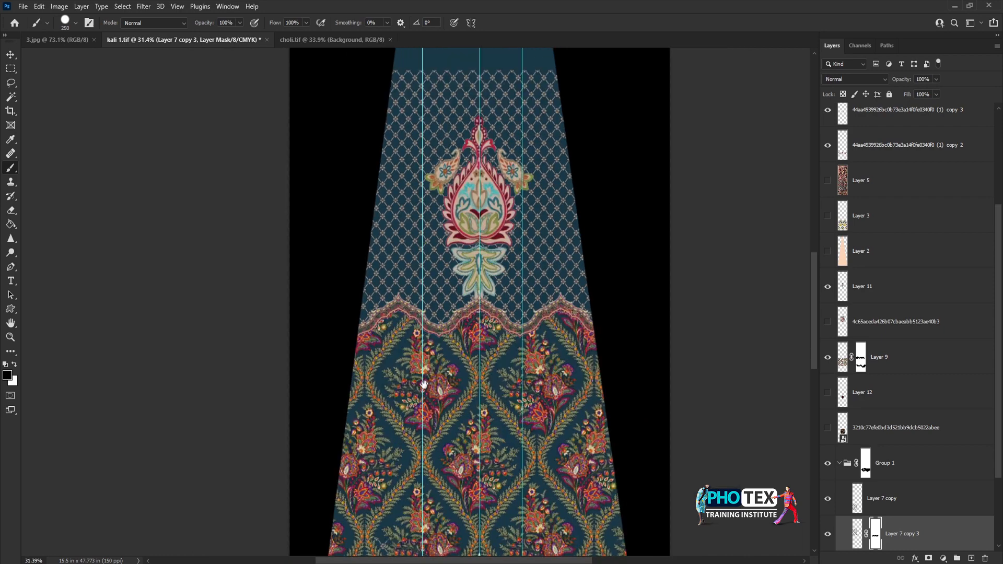
Stack progressively smaller copies of the lotus motif (Layer 11) up the centre line above the original.
{"action": "left_click", "coordinate": [409, 355]}
{"action": "key", "text": "ctrl+alt+t"}
{"action": "scroll", "coordinate": [409, 355], "scroll_direction": "up", "scroll_amount": 4}
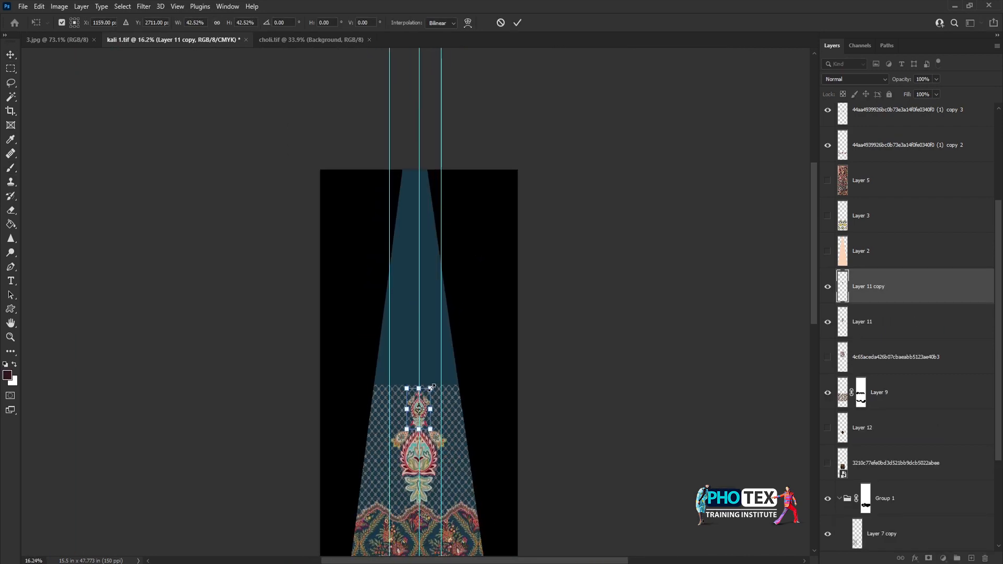
{"action": "left_click_drag", "start_coordinate": [414, 317], "coordinate": [415, 330]}
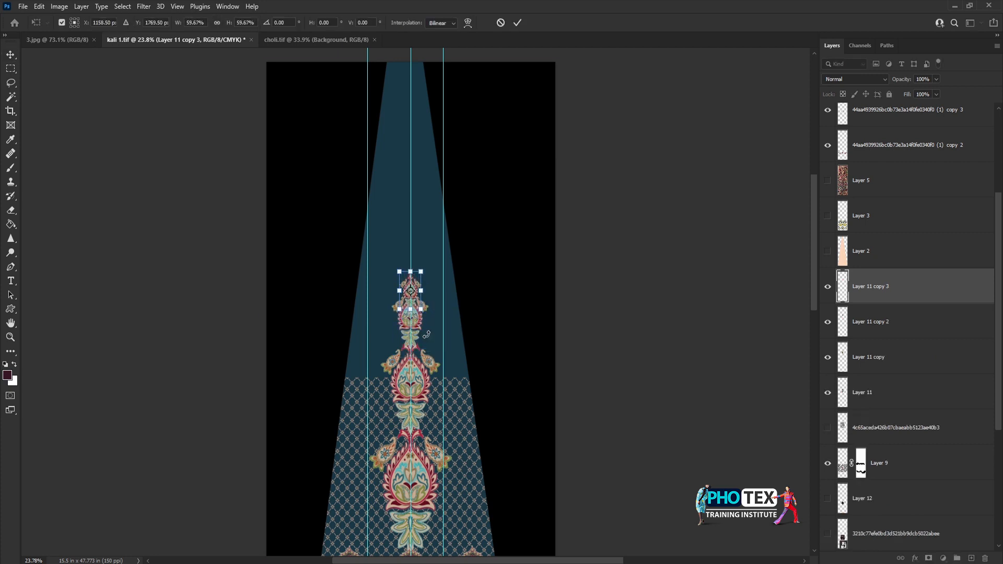
Copy the pink vase border to the panel's narrow top, flip it vertically at about 39%, and place a paisley motif copy above it.
{"action": "scroll", "coordinate": [596, 292], "scroll_direction": "down", "scroll_amount": 5}
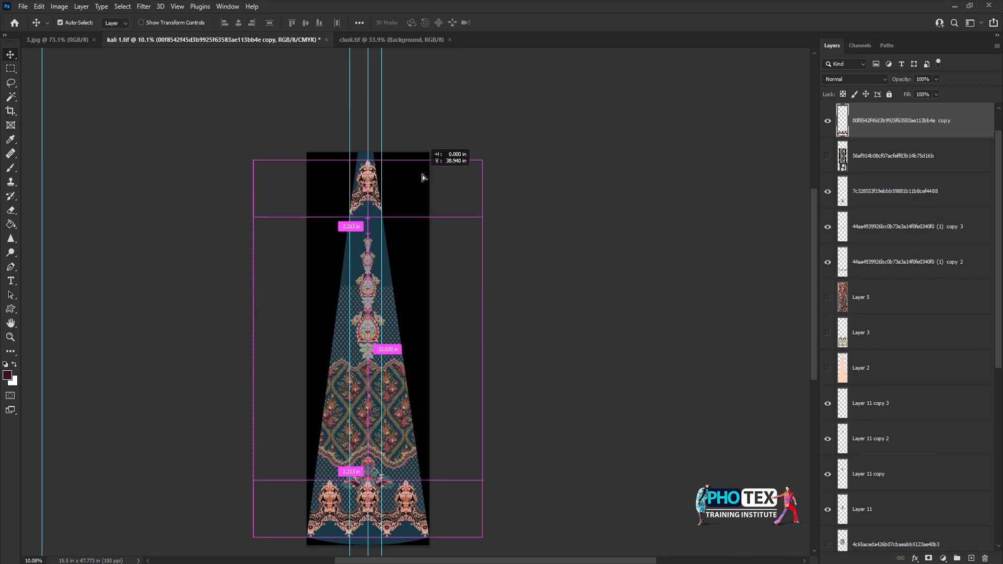
{"action": "left_click_drag", "start_coordinate": [433, 173], "coordinate": [413, 199]}
{"action": "scroll", "coordinate": [412, 199], "scroll_direction": "up", "scroll_amount": 3}
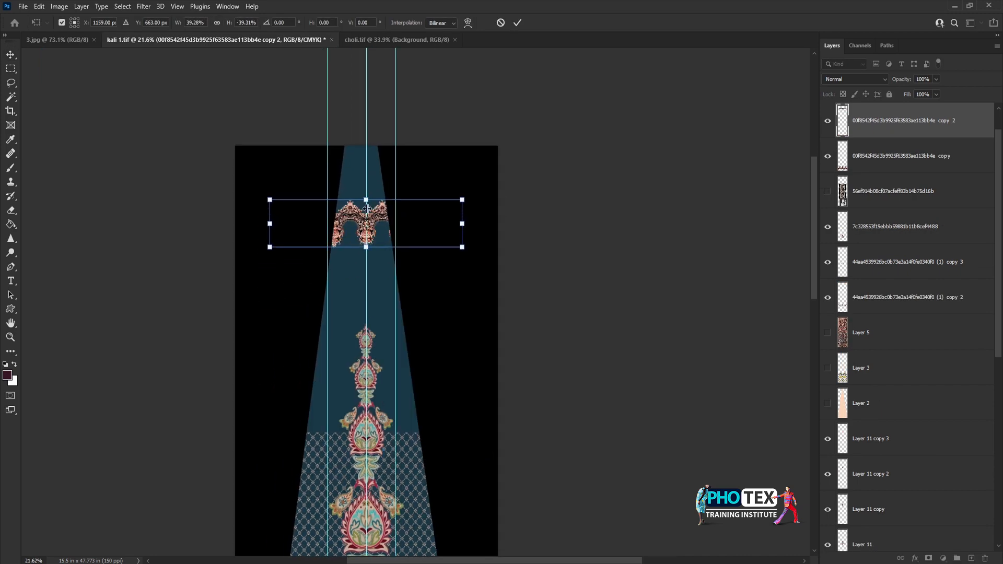
{"action": "key", "text": "Return"}
{"action": "scroll", "coordinate": [397, 543], "scroll_direction": "down", "scroll_amount": 3}
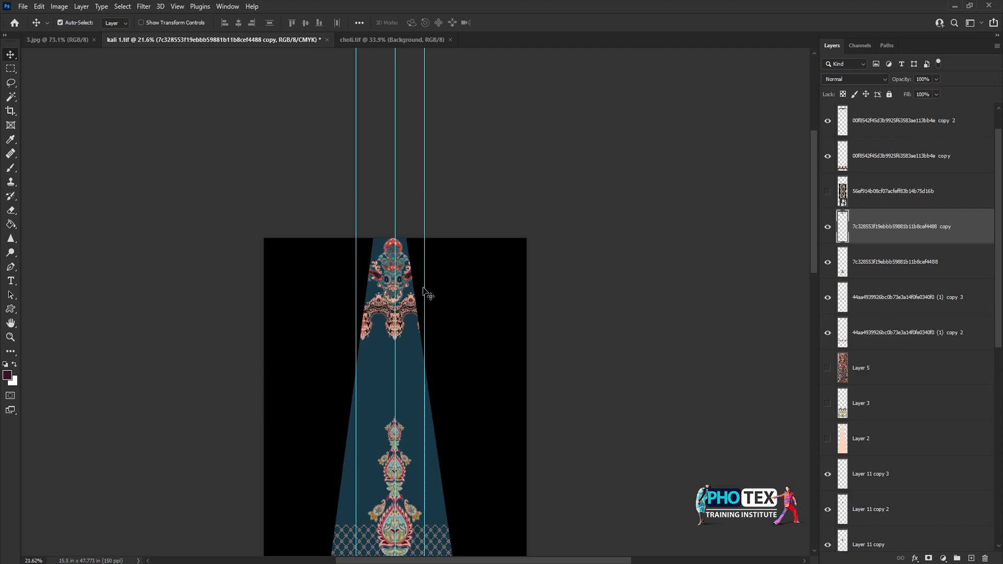
Add another lotus motif copy at the tip of the centre stack, scaled to about 71%.
{"action": "scroll", "coordinate": [424, 292], "scroll_direction": "up", "scroll_amount": 3}
{"action": "left_click_drag", "start_coordinate": [400, 287], "coordinate": [395, 284]}
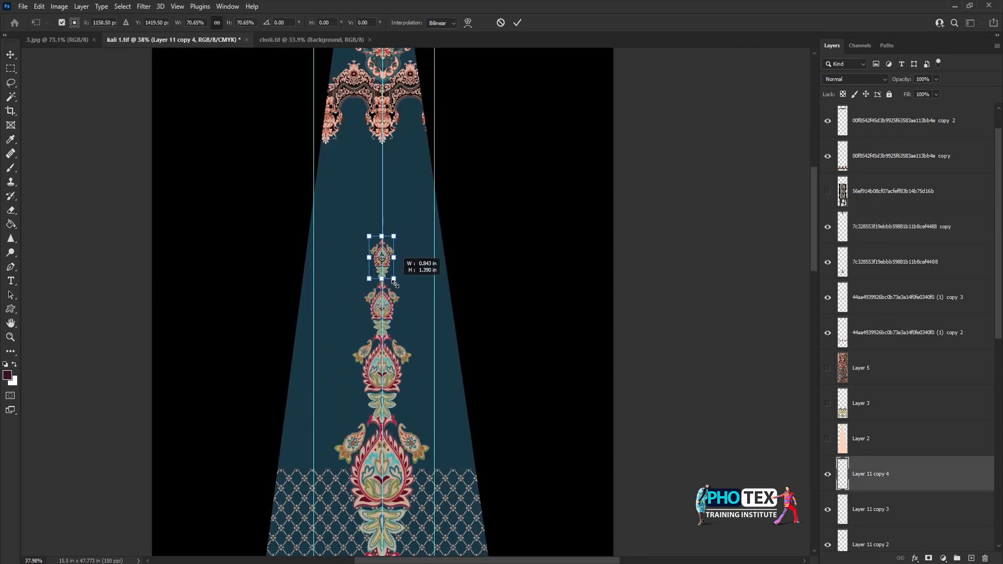
{"action": "scroll", "coordinate": [395, 288], "scroll_direction": "down", "scroll_amount": 5}
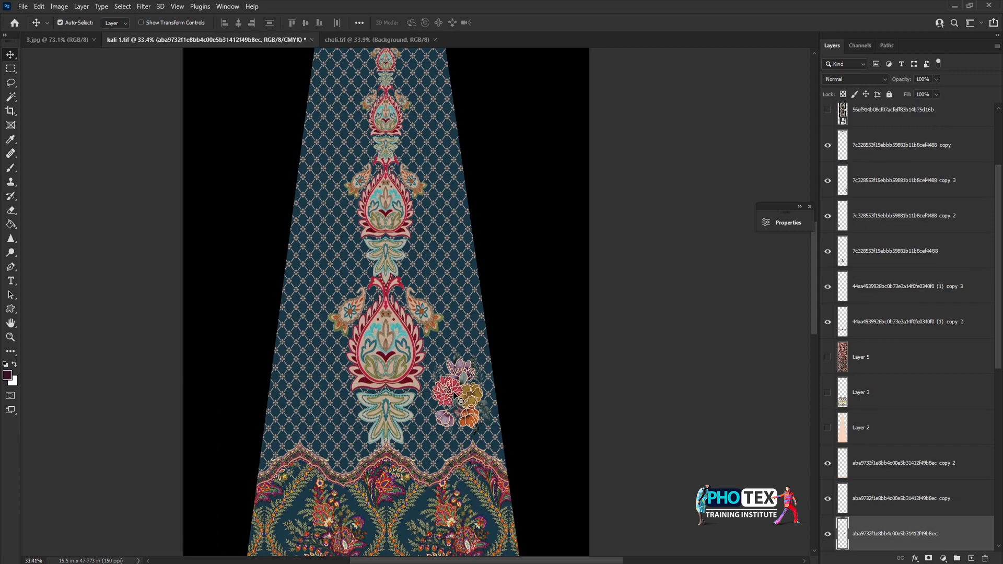
Place copies of the flower bouquet on both sides of the lotus stack, flipping and shrinking some of them.
{"action": "left_click_drag", "start_coordinate": [365, 292], "coordinate": [345, 280]}
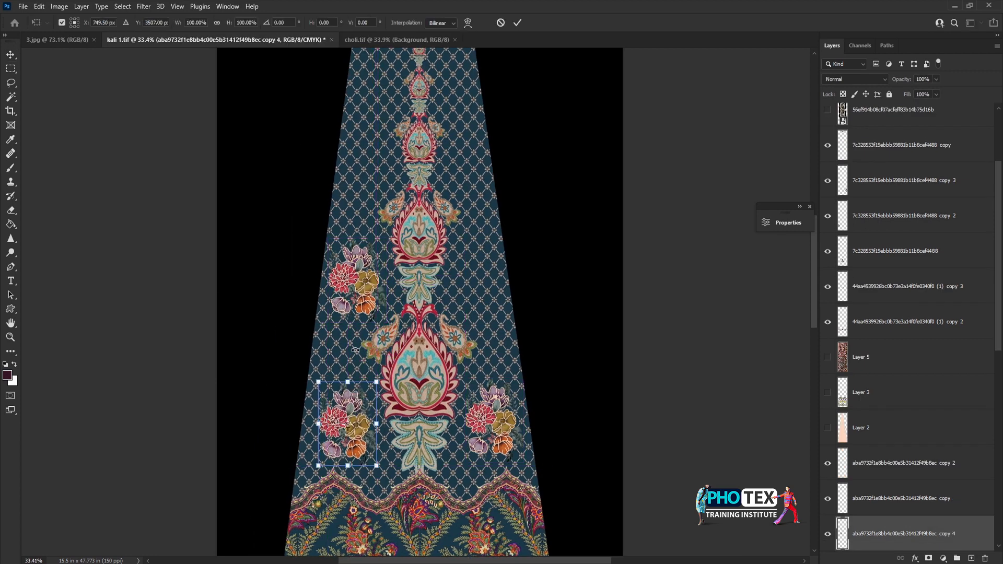
{"action": "key", "text": "ctrl+t"}
{"action": "left_click_drag", "start_coordinate": [369, 445], "coordinate": [350, 464]}
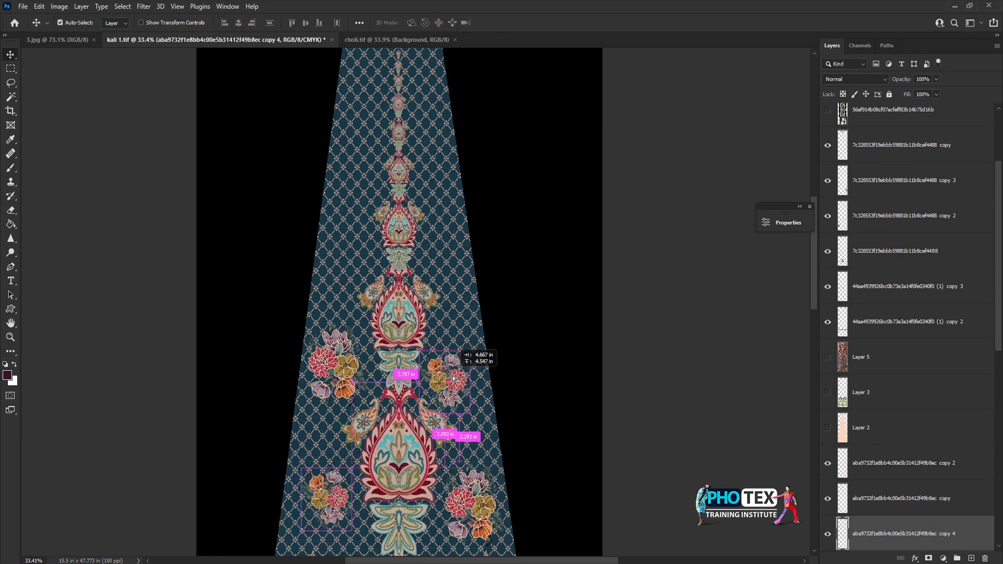
{"action": "key", "text": "Return"}
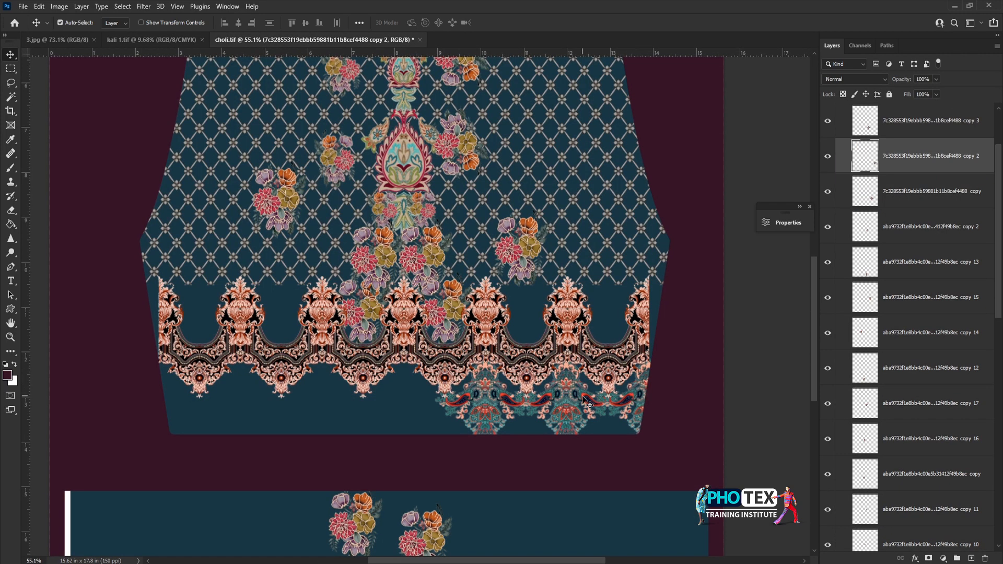
Select the three paisley motif copies along the choli's lower hem and merge them into one layer.
{"action": "key", "text": "alt+["}
{"action": "key", "text": "shift+alt+]"}
{"action": "key", "text": "shift+alt+]"}
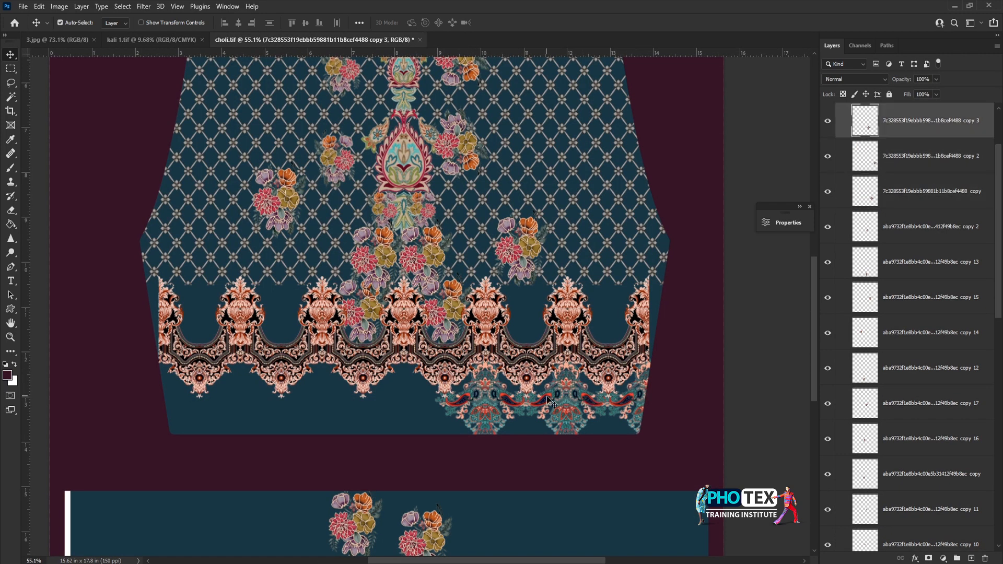
{"action": "key", "text": "ctrl+e"}
Duplicate the merged paisley strip repeatedly across the rest of the choli's hem.
{"action": "key", "text": "ctrl+alt+t"}
{"action": "left_click_drag", "start_coordinate": [643, 364], "coordinate": [280, 385]}
{"action": "key", "text": "Return"}
{"action": "key", "text": "ctrl+alt+t"}
{"action": "scroll", "coordinate": [408, 364], "scroll_direction": "left", "scroll_amount": 5}
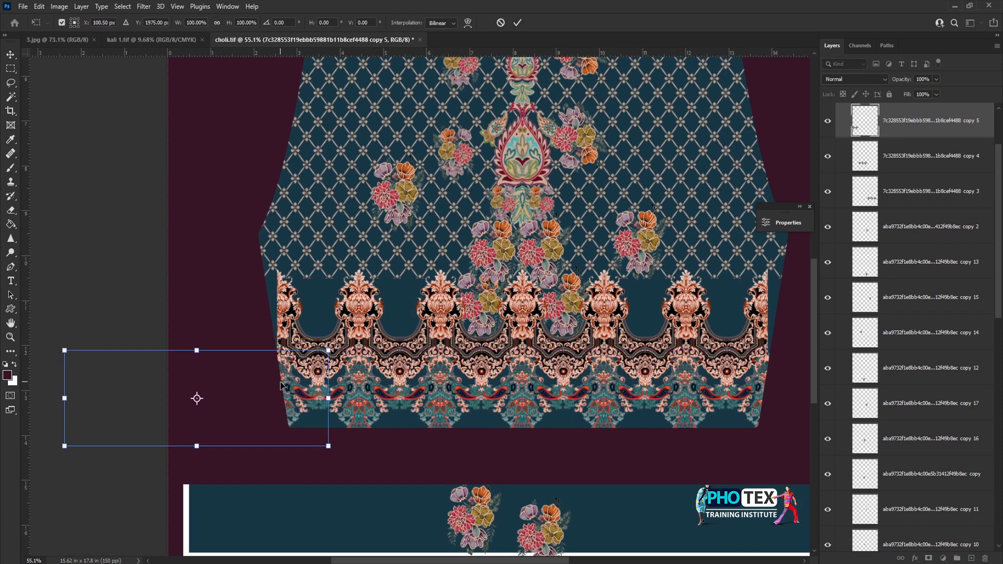
{"action": "scroll", "coordinate": [533, 334], "scroll_direction": "down", "scroll_amount": 5}
Centre the full-width paisley strip horizontally beneath the choli's vase border.
{"action": "key", "text": "ctrl+t"}
{"action": "scroll", "coordinate": [520, 372], "scroll_direction": "up", "scroll_amount": 4}
{"action": "left_click_drag", "start_coordinate": [492, 375], "coordinate": [566, 376]}
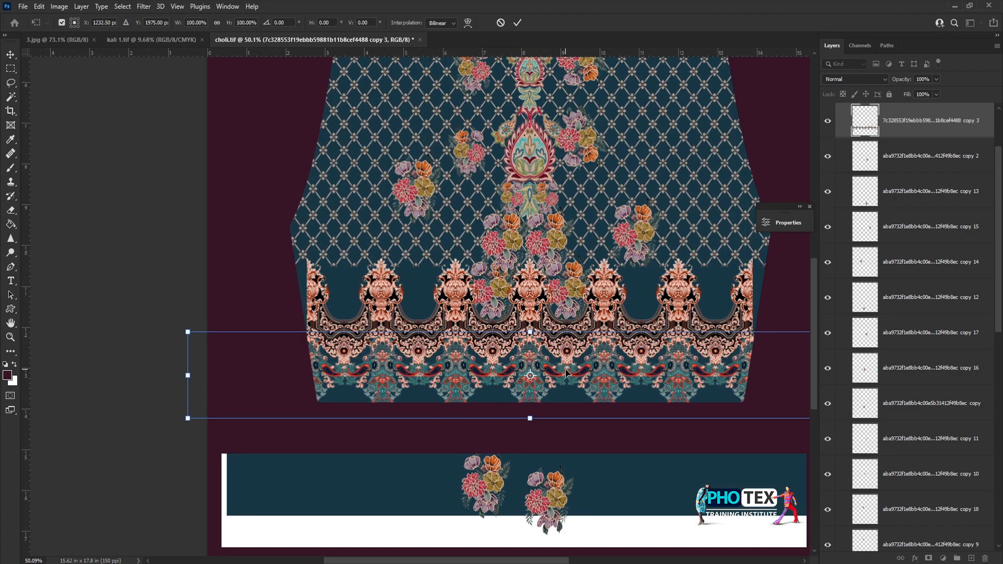
Extend the choli's lattice layer (Layer 7 copy 4) down behind the vase border.
{"action": "scroll", "coordinate": [567, 372], "scroll_direction": "down", "scroll_amount": 3}
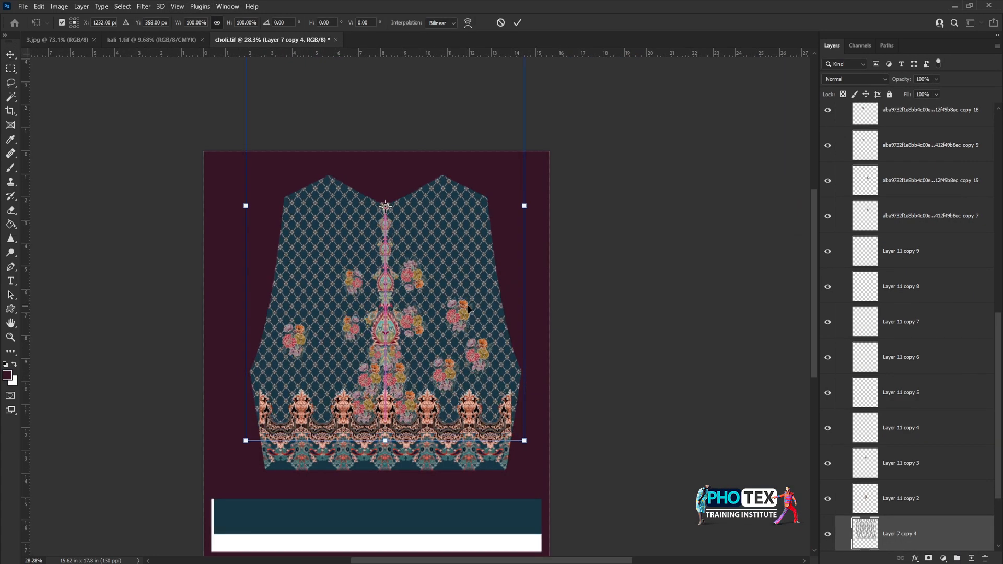
{"action": "key", "text": "Return"}
{"action": "scroll", "coordinate": [468, 308], "scroll_direction": "up", "scroll_amount": 2}
Repeat the large lotus motif in a row above the choli's vase border at 1.980 in spacing.
{"action": "left_click", "coordinate": [393, 334]}
{"action": "scroll", "coordinate": [387, 401], "scroll_direction": "up", "scroll_amount": 2}
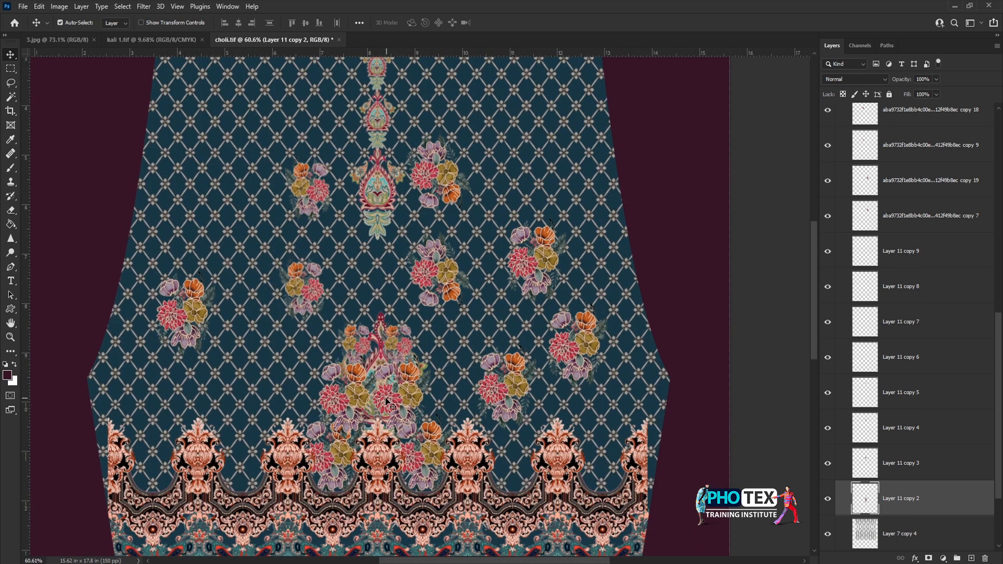
{"action": "left_click_drag", "start_coordinate": [386, 402], "coordinate": [472, 393]}
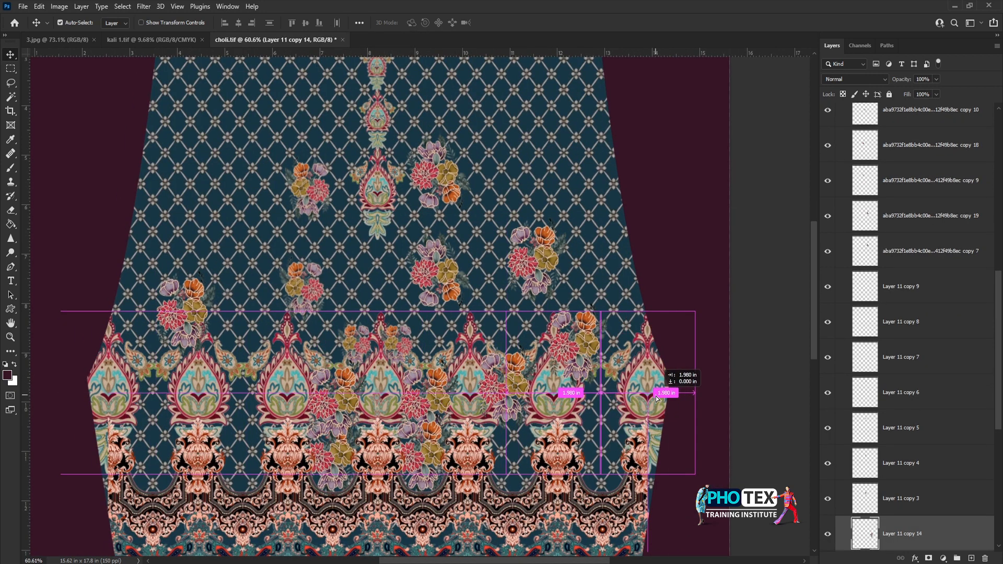
{"action": "left_click_drag", "start_coordinate": [657, 399], "coordinate": [656, 399]}
Distribute copies of the flower bouquets between the lotus motifs along the choli's border.
{"action": "scroll", "coordinate": [652, 400], "scroll_direction": "down", "scroll_amount": 4}
{"action": "left_click", "coordinate": [448, 432]}
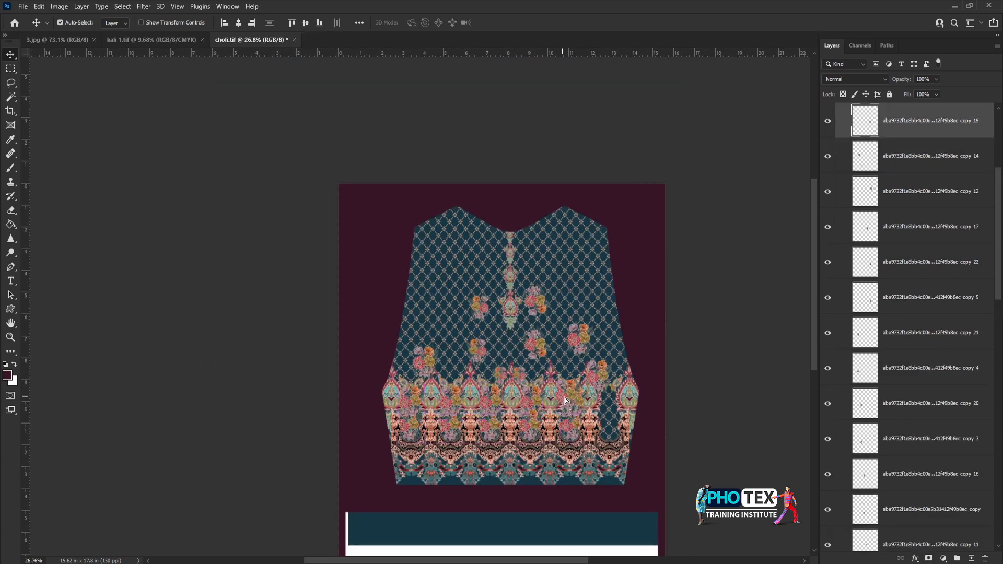
{"action": "left_click_drag", "start_coordinate": [609, 429], "coordinate": [610, 429]}
Remove the central lotus column and the spare bouquets beside it from the choli's lattice area.
{"action": "scroll", "coordinate": [610, 429], "scroll_direction": "up", "scroll_amount": 2}
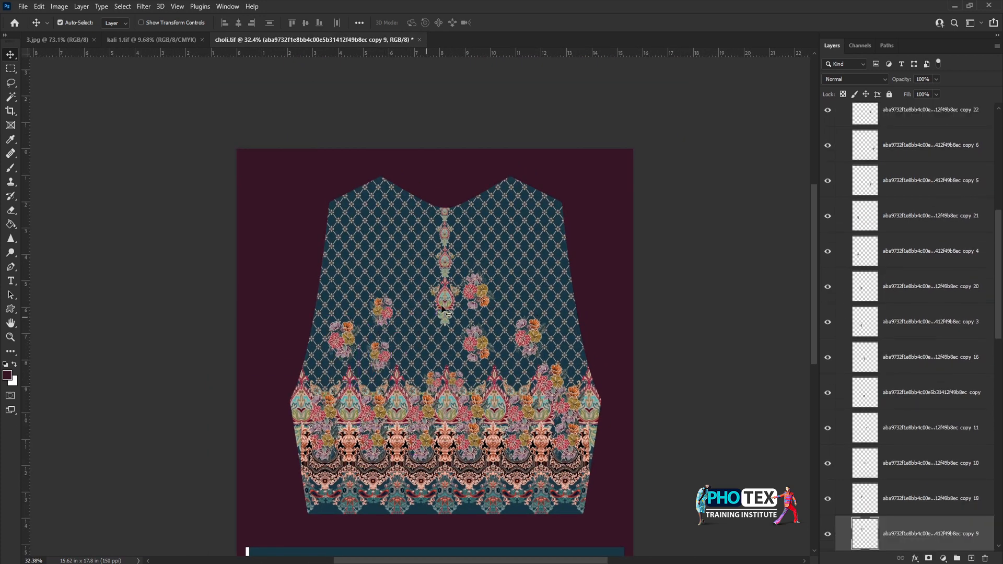
{"action": "left_click", "coordinate": [445, 237]}
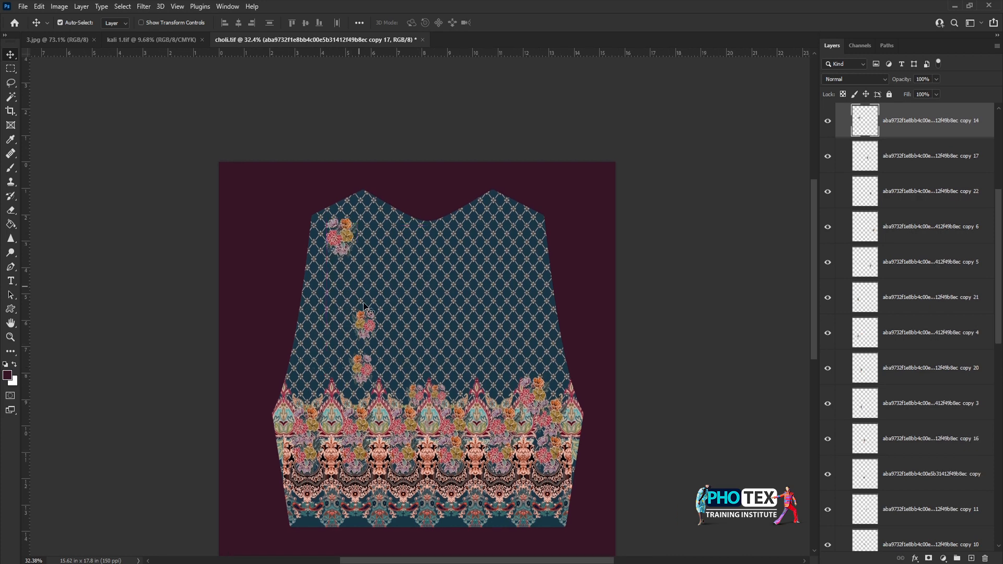
Arrange the bouquets in the choli's upper lattice and scatter copies of the selected group toward the opposite side.
{"action": "left_click_drag", "start_coordinate": [364, 368], "coordinate": [374, 278]}
{"action": "left_click", "coordinate": [328, 287], "text": "shift"}
{"action": "left_click", "coordinate": [341, 237], "text": "shift"}
{"action": "left_click_drag", "start_coordinate": [373, 280], "coordinate": [453, 318]}
{"action": "left_click", "coordinate": [422, 235]}
{"action": "left_click", "coordinate": [411, 285], "text": "shift"}
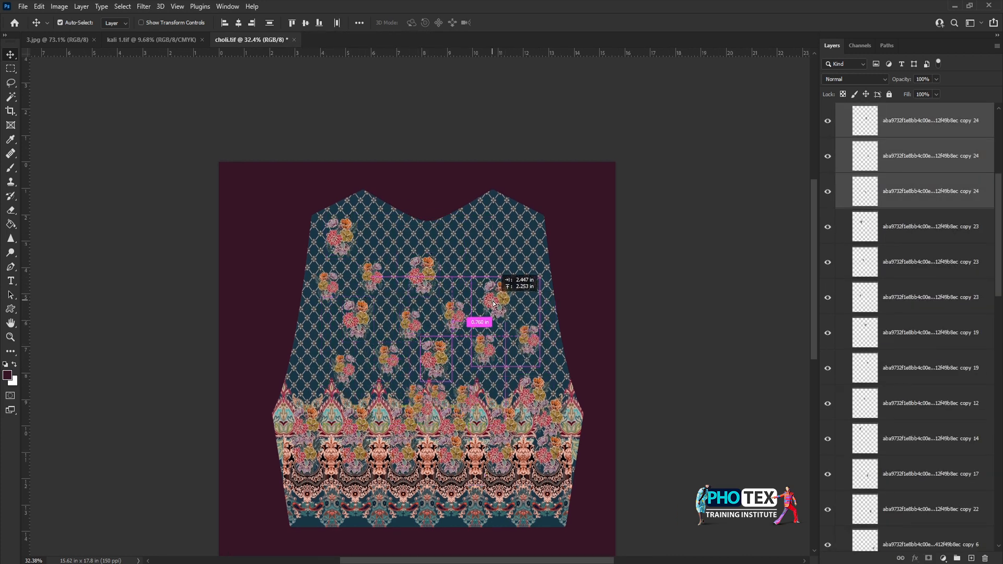
Fill the remaining gaps in the choli's lattice with bouquet copies, extending them to the side edge.
{"action": "left_click_drag", "start_coordinate": [381, 233], "coordinate": [262, 373]}
{"action": "left_click", "coordinate": [393, 332]}
{"action": "left_click_drag", "start_coordinate": [410, 324], "coordinate": [315, 324]}
{"action": "scroll", "coordinate": [381, 295], "scroll_direction": "down", "scroll_amount": 9}
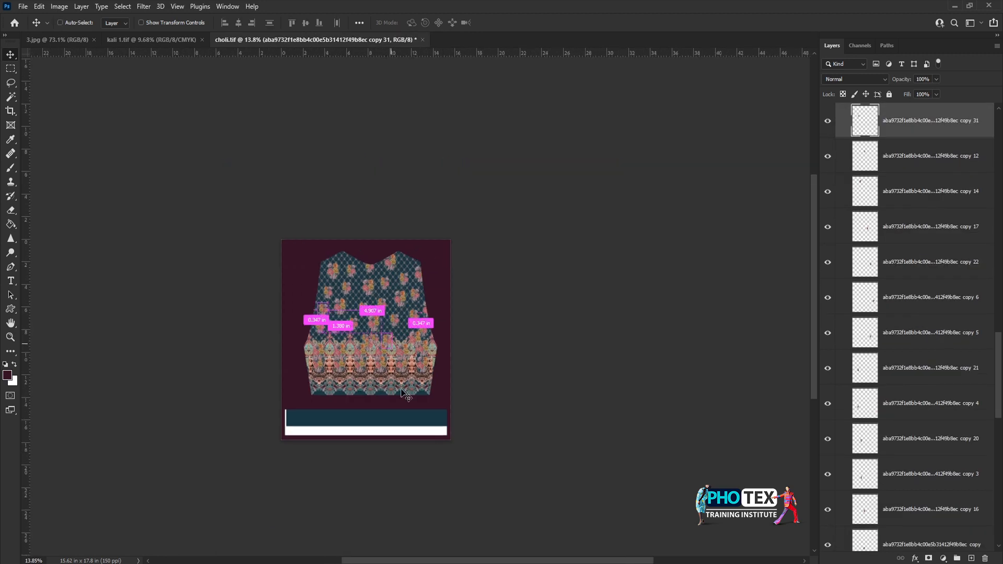
Copy the choli's patterned border layers down onto the teal strip below the choli.
{"action": "scroll", "coordinate": [397, 334], "scroll_direction": "up", "scroll_amount": 5}
{"action": "left_click", "coordinate": [376, 337]}
{"action": "left_click", "coordinate": [361, 353]}
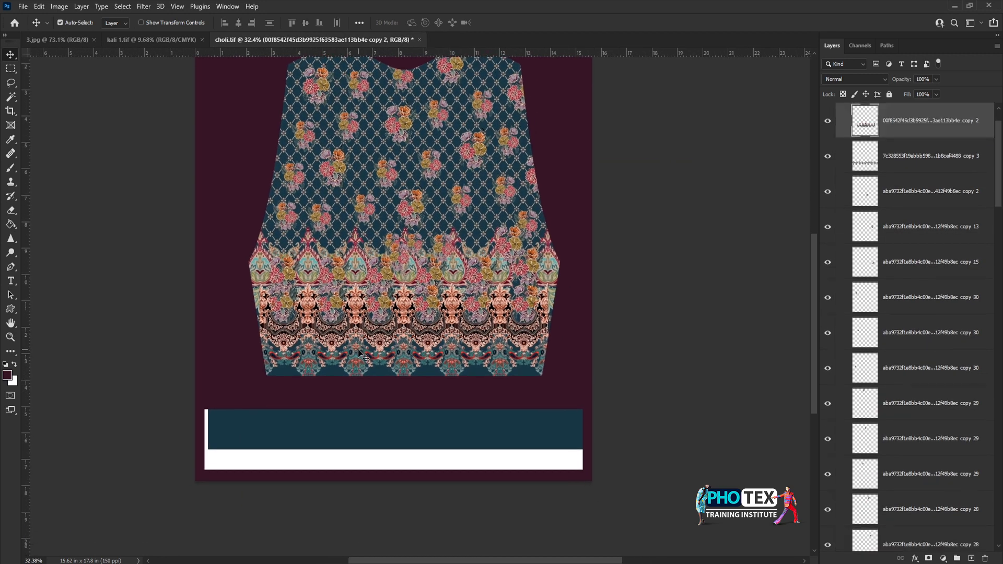
{"action": "left_click_drag", "start_coordinate": [356, 319], "coordinate": [355, 399]}
{"action": "scroll", "coordinate": [537, 430], "scroll_direction": "up", "scroll_amount": 3}
{"action": "left_click_drag", "start_coordinate": [537, 430], "coordinate": [552, 403]}
{"action": "left_click", "coordinate": [470, 355]}
Extend the copied border across the teal strip to both of its ends with further copies.
{"action": "left_click_drag", "start_coordinate": [355, 394], "coordinate": [739, 394]}
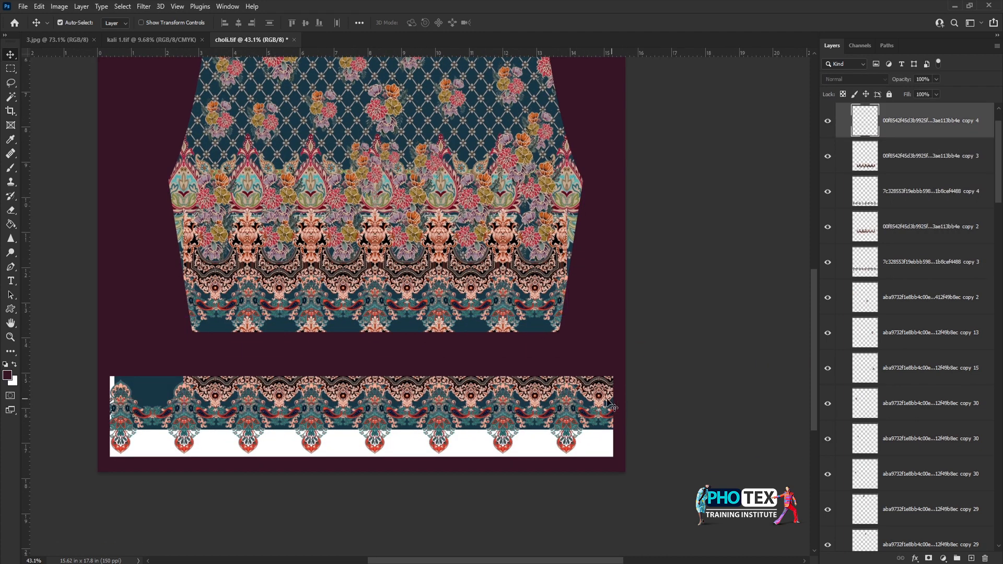
{"action": "left_click_drag", "start_coordinate": [596, 391], "coordinate": [163, 392]}
{"action": "key", "text": "ctrl+t"}
{"action": "key", "text": "Return"}
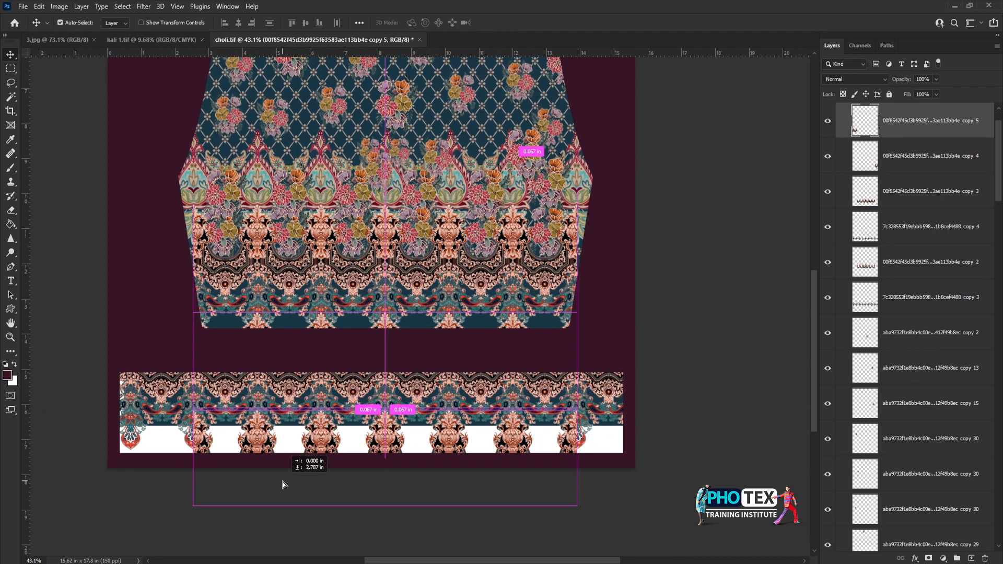
Fill the white strip below with a vertically flipped copy of the border, repeated out to both ends.
{"action": "left_click_drag", "start_coordinate": [283, 484], "coordinate": [283, 485]}
{"action": "key", "text": "ctrl+t"}
{"action": "right_click", "coordinate": [300, 452]}
{"action": "left_click", "coordinate": [335, 425]}
{"action": "key", "text": "Return"}
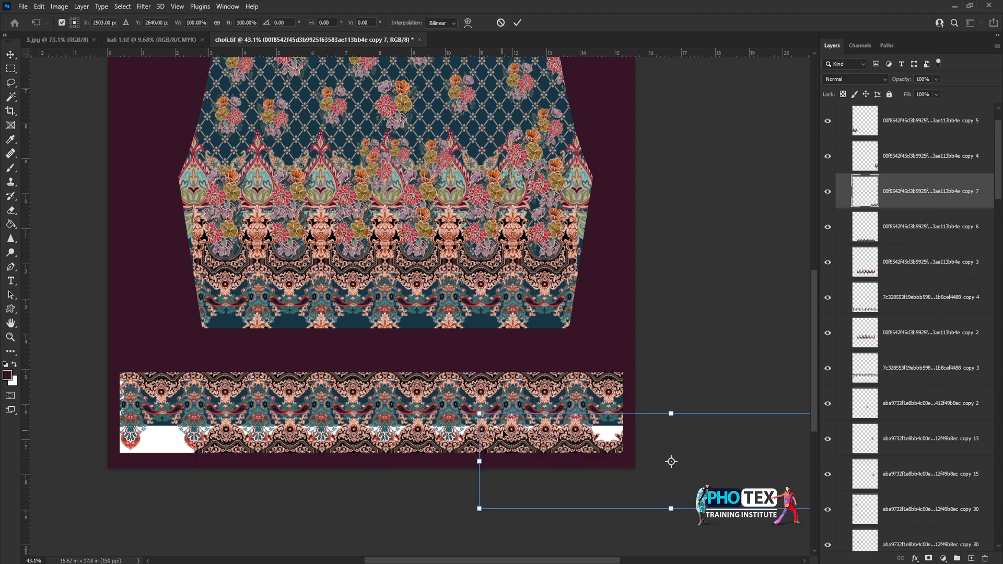
{"action": "left_click_drag", "start_coordinate": [594, 444], "coordinate": [120, 437]}
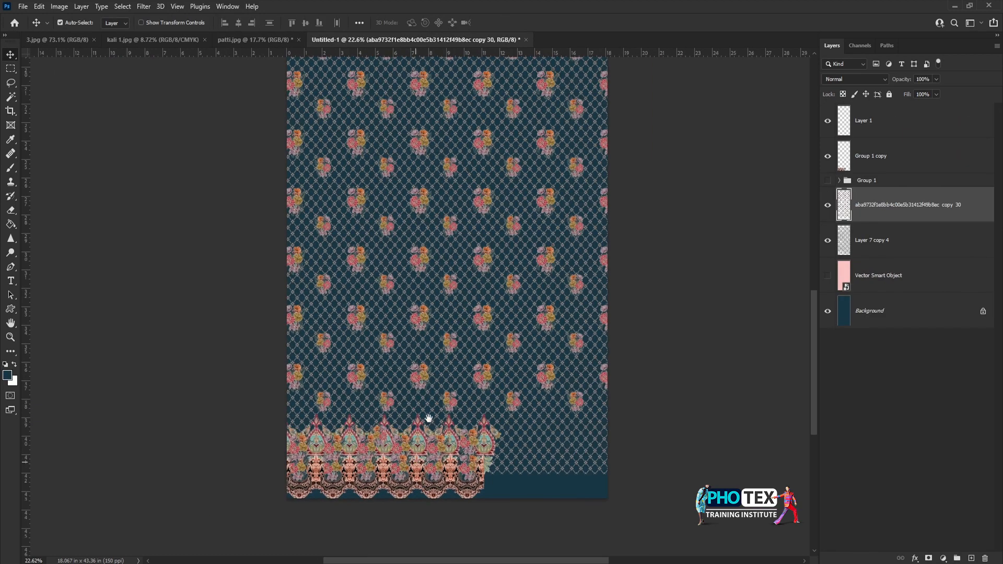
Place guides through the centre of the dupatta canvas and shift the border strip to its left edge.
{"action": "right_click", "coordinate": [425, 320]}
{"action": "left_click", "coordinate": [470, 423]}
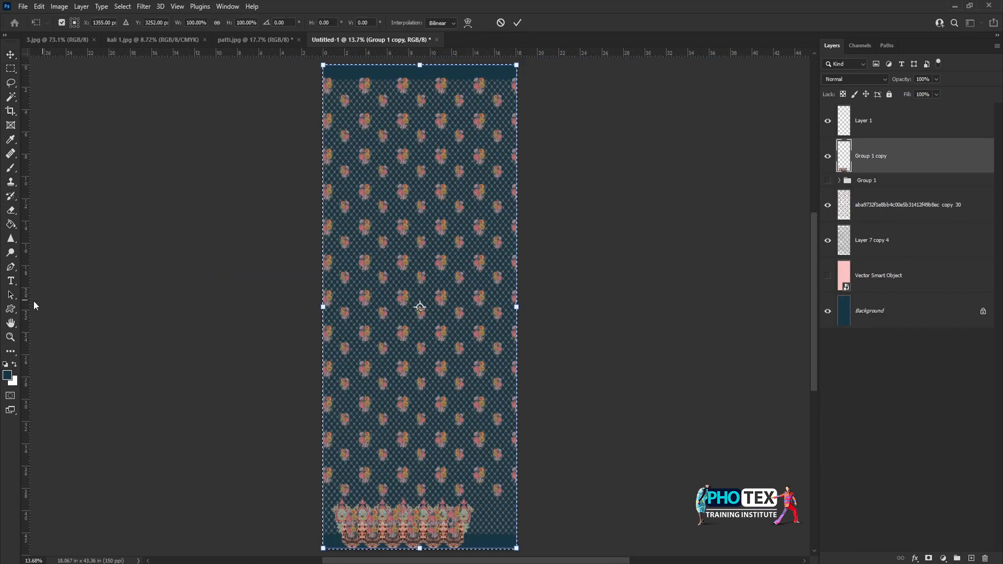
{"action": "scroll", "coordinate": [411, 401], "scroll_direction": "up", "scroll_amount": 12}
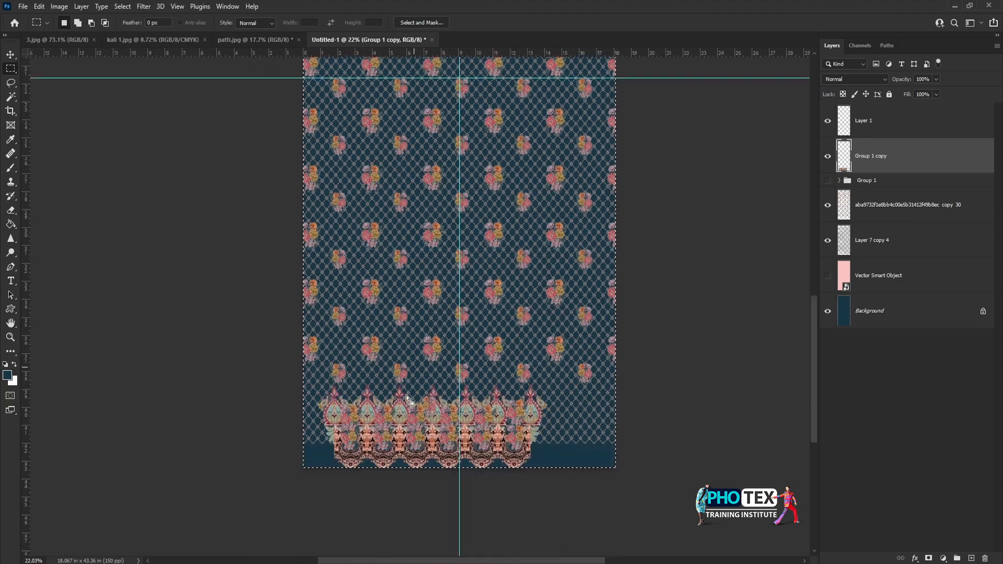
{"action": "key", "text": "ctrl+d"}
{"action": "key", "text": "v"}
{"action": "left_click_drag", "start_coordinate": [411, 400], "coordinate": [337, 402]}
{"action": "scroll", "coordinate": [340, 406], "scroll_direction": "up", "scroll_amount": 2}
{"action": "scroll", "coordinate": [340, 406], "scroll_direction": "down", "scroll_amount": 3}
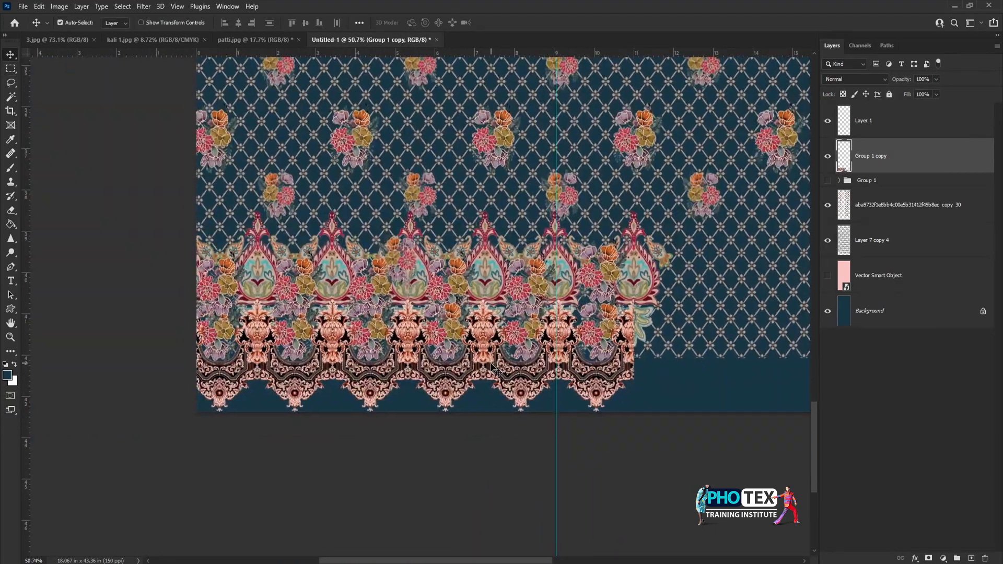
Mark the border's corner square, about 4.86 in wide and high, with guides at the canvas's lower left.
{"action": "scroll", "coordinate": [305, 410], "scroll_direction": "down", "scroll_amount": 1}
{"action": "scroll", "coordinate": [502, 257], "scroll_direction": "up", "scroll_amount": 3}
{"action": "right_click", "coordinate": [489, 225]}
{"action": "key", "text": "Escape"}
{"action": "scroll", "coordinate": [538, 240], "scroll_direction": "up", "scroll_amount": 4}
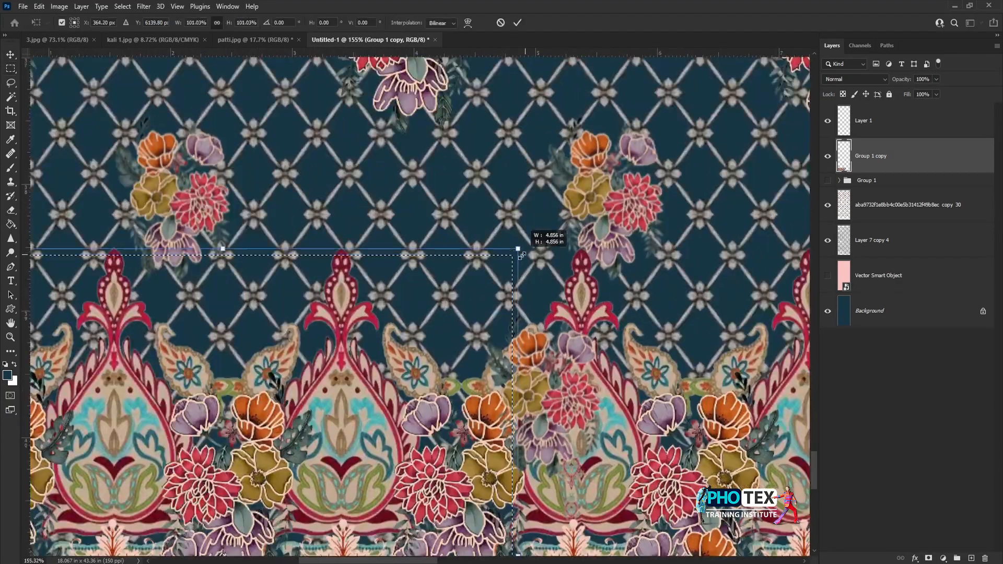
{"action": "left_click_drag", "start_coordinate": [419, 267], "coordinate": [419, 279]}
{"action": "key", "text": "ctrl+0"}
{"action": "key", "text": "Return"}
{"action": "type", "text": "px"}
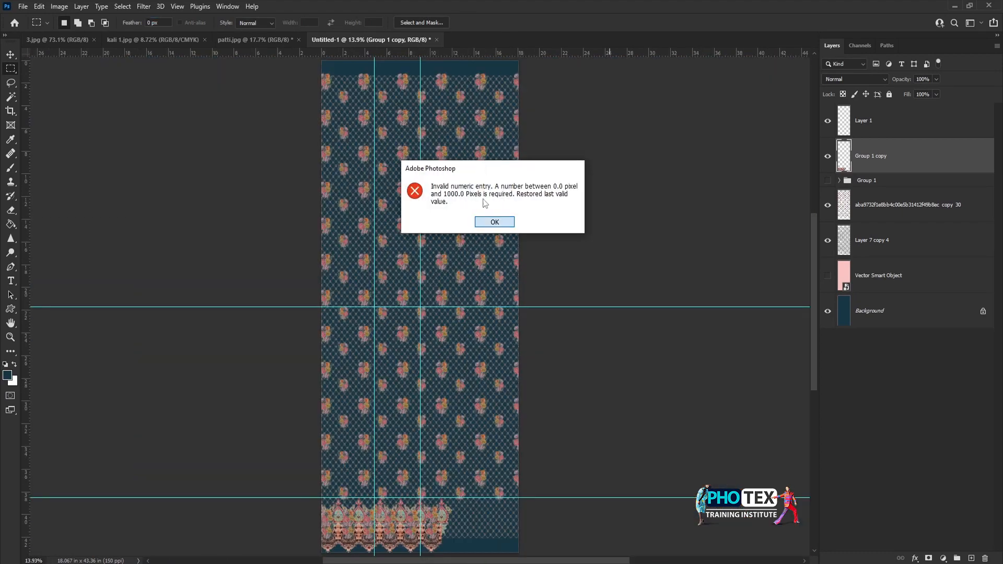
{"action": "left_click", "coordinate": [494, 222]}
Cut off the border's left end along a diagonal Pen path through the corner square.
{"action": "left_click_drag", "start_coordinate": [428, 365], "coordinate": [452, 152]}
{"action": "scroll", "coordinate": [387, 310], "scroll_direction": "up", "scroll_amount": 4}
{"action": "key", "text": "p"}
{"action": "scroll", "coordinate": [387, 312], "scroll_direction": "up", "scroll_amount": 2}
{"action": "left_click", "coordinate": [473, 208]}
{"action": "left_click", "coordinate": [201, 493]}
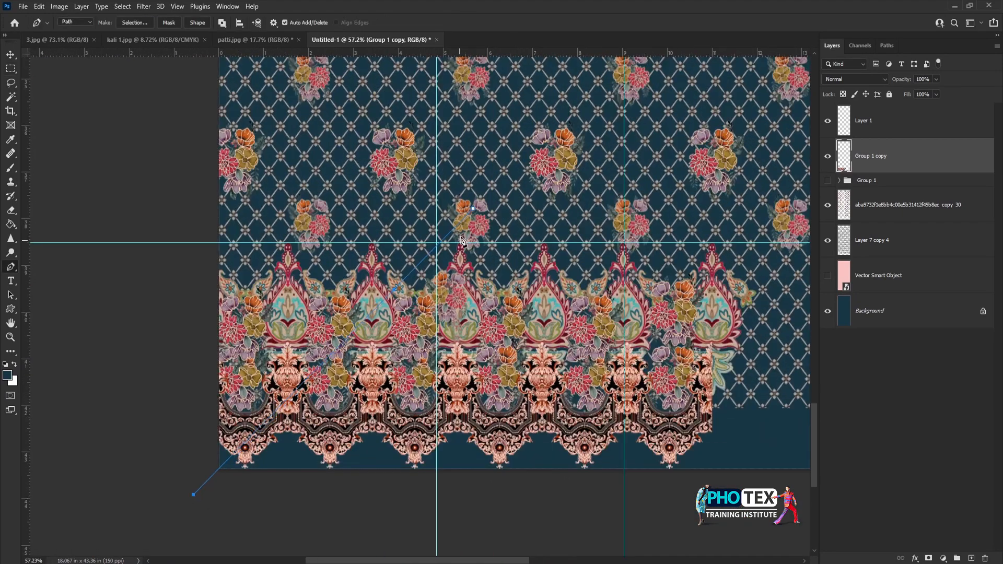
{"action": "key", "text": "Delete"}
Put the border's left half, up to the centre guide, on its own layer and hide the original strip.
{"action": "key", "text": "m"}
{"action": "left_click_drag", "start_coordinate": [216, 178], "coordinate": [556, 501]}
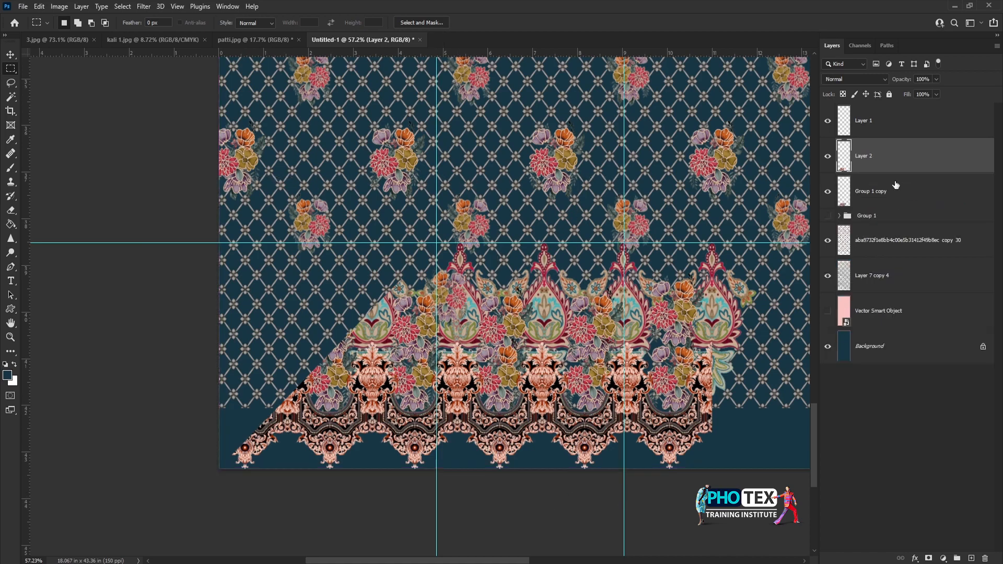
{"action": "left_click", "coordinate": [827, 191]}
{"action": "key", "text": "v"}
{"action": "scroll", "coordinate": [240, 391], "scroll_direction": "down", "scroll_amount": 3}
Duplicate the half border, rotate it -90° and flip it vertically, fitting it along the canvas's left edge as a mitred corner.
{"action": "key", "text": "ctrl+j"}
{"action": "key", "text": "ctrl+t"}
{"action": "left_click_drag", "start_coordinate": [448, 391], "coordinate": [452, 261]}
{"action": "left_click_drag", "start_coordinate": [527, 321], "coordinate": [462, 88]}
{"action": "left_click_drag", "start_coordinate": [425, 312], "coordinate": [349, 370]}
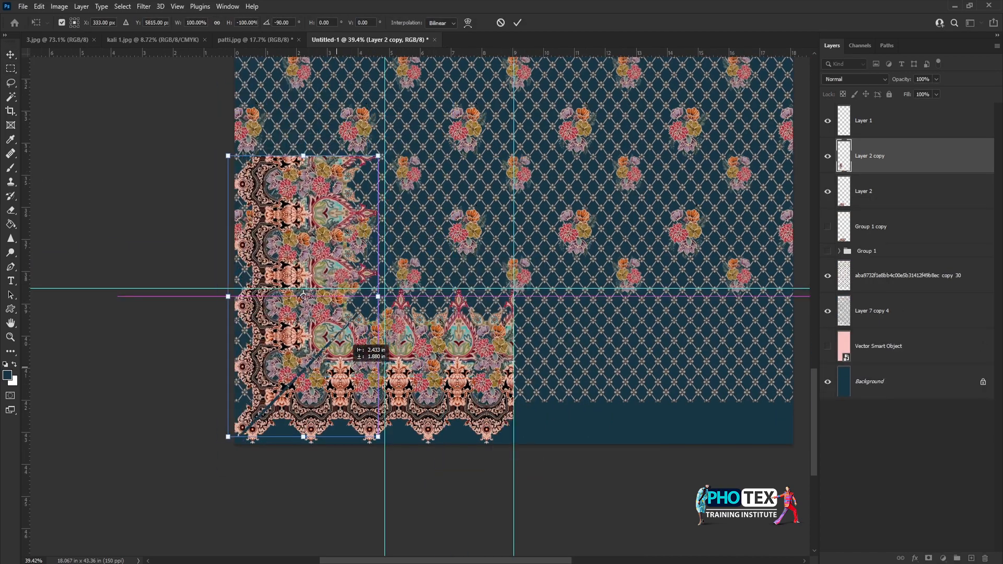
{"action": "key", "text": "Return"}
{"action": "scroll", "coordinate": [336, 317], "scroll_direction": "up", "scroll_amount": 3}
{"action": "scroll", "coordinate": [368, 310], "scroll_direction": "down", "scroll_amount": 5}
Copy the upper section of the side border to a new layer and mirror it vertically to extend the border upward.
{"action": "key", "text": "m"}
{"action": "left_click_drag", "start_coordinate": [311, 170], "coordinate": [455, 324]}
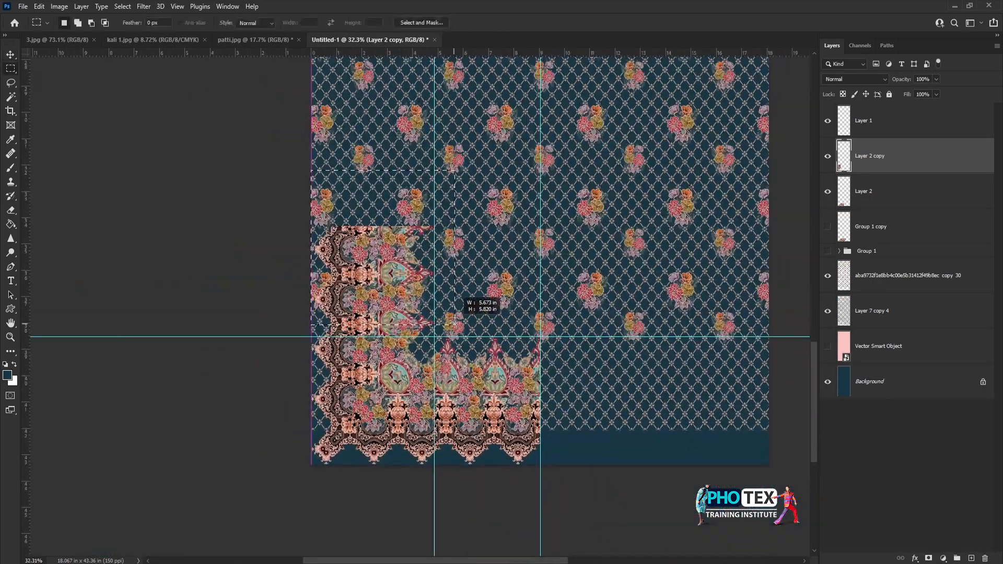
{"action": "key", "text": "ctrl+j"}
{"action": "key", "text": "ctrl+t"}
{"action": "right_click", "coordinate": [318, 198]}
{"action": "left_click", "coordinate": [361, 421]}
{"action": "key", "text": "Return"}
{"action": "scroll", "coordinate": [417, 345], "scroll_direction": "up", "scroll_amount": 2}
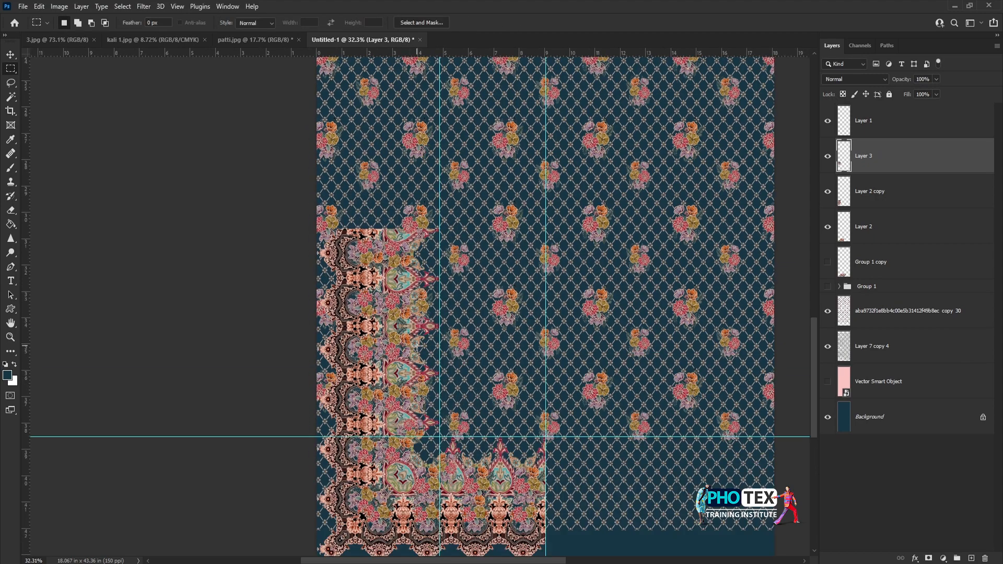
Add another vertically flipped section above the side border and merge it with the section below.
{"action": "left_click_drag", "start_coordinate": [410, 305], "coordinate": [411, 207]}
{"action": "right_click", "coordinate": [412, 210]}
{"action": "left_click", "coordinate": [439, 434]}
{"action": "key", "text": "Return"}
{"action": "key", "text": "ctrl+e"}
Extend the side border upward with a duplicate of the merged section and trim it at the horizontal centre guide.
{"action": "key", "text": "ctrl+j"}
{"action": "key", "text": "ctrl+t"}
{"action": "left_click_drag", "start_coordinate": [417, 366], "coordinate": [416, 216]}
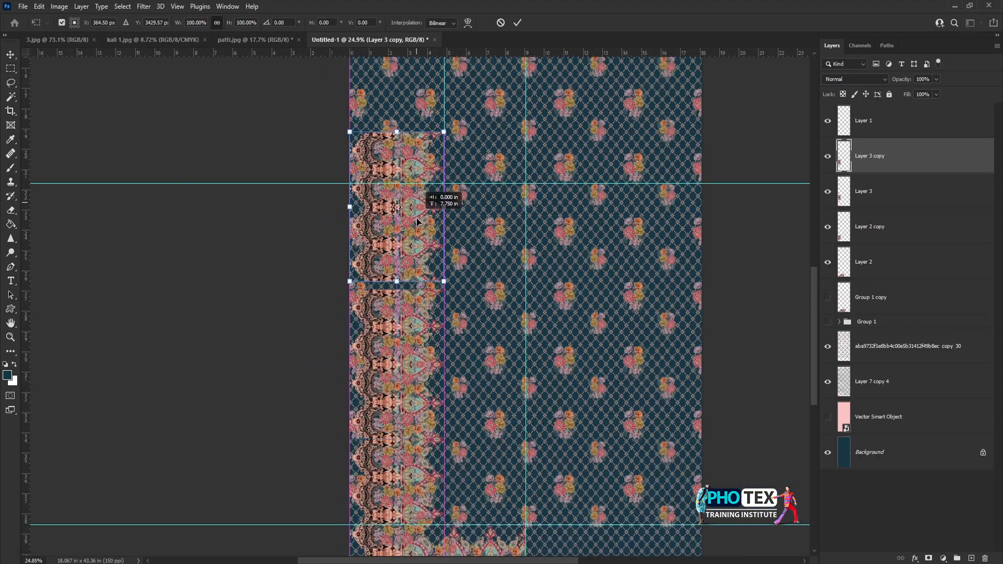
{"action": "scroll", "coordinate": [411, 274], "scroll_direction": "up", "scroll_amount": 2}
{"action": "scroll", "coordinate": [418, 141], "scroll_direction": "up", "scroll_amount": 4}
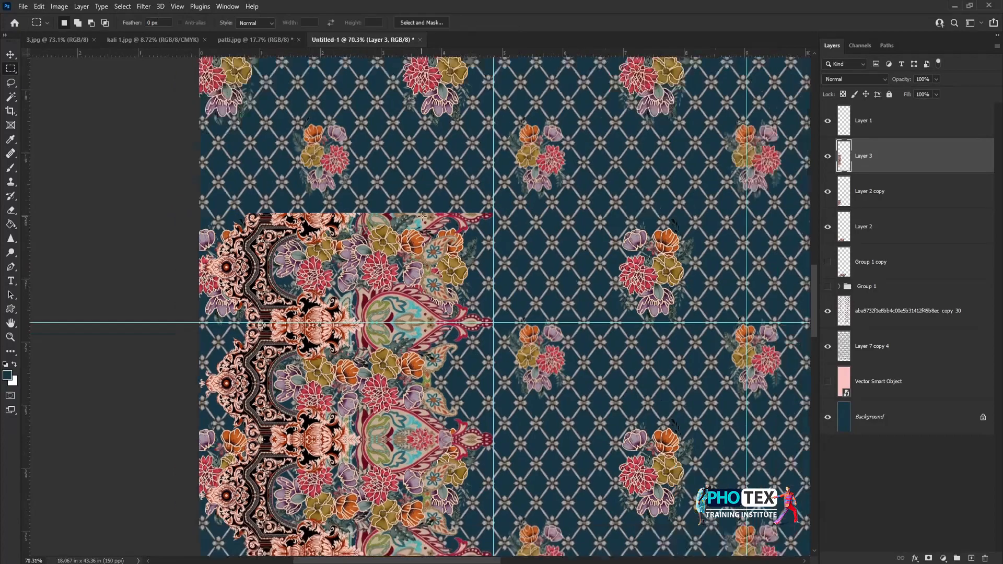
{"action": "left_click_drag", "start_coordinate": [217, 159], "coordinate": [572, 311]}
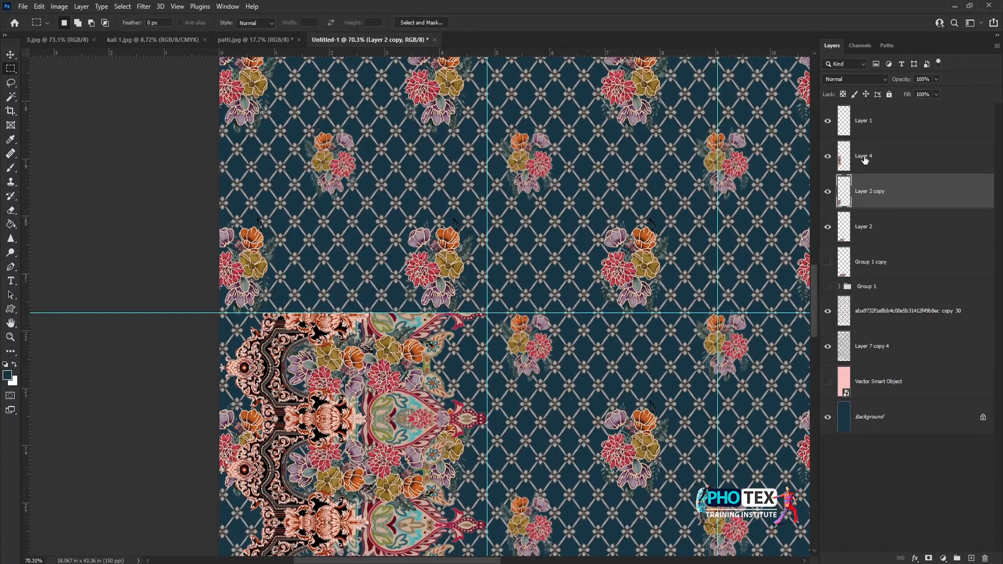
Mirror a copy of the merged corner border horizontally onto the right half and save the document as dupatta.tif.
{"action": "key", "text": "ctrl+j"}
{"action": "key", "text": "ctrl+0"}
{"action": "right_click", "coordinate": [415, 380]}
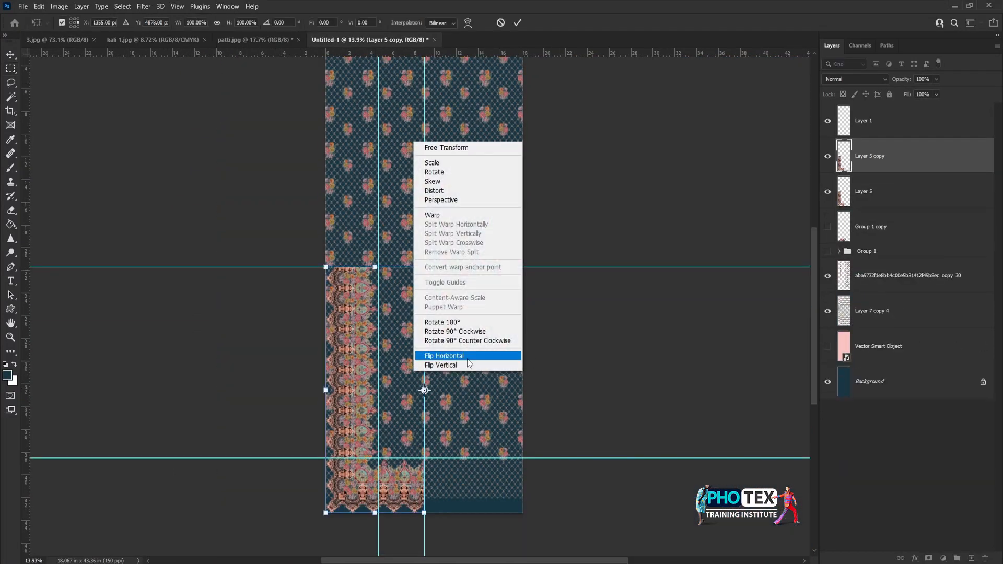
{"action": "left_click", "coordinate": [434, 354]}
{"action": "key", "text": "Return"}
{"action": "key", "text": "m"}
{"action": "key", "text": "ctrl+s"}
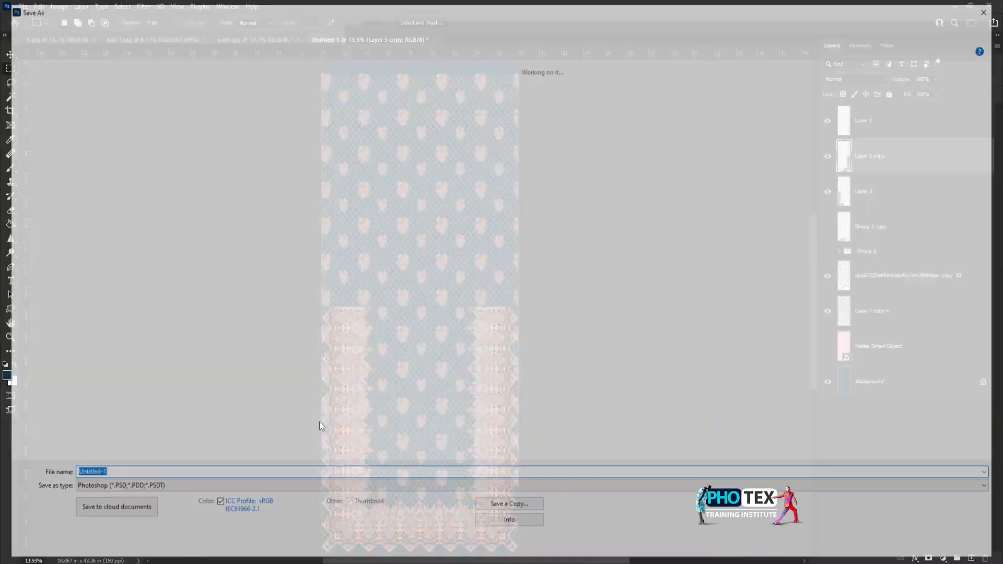
{"action": "type", "text": "dup"}
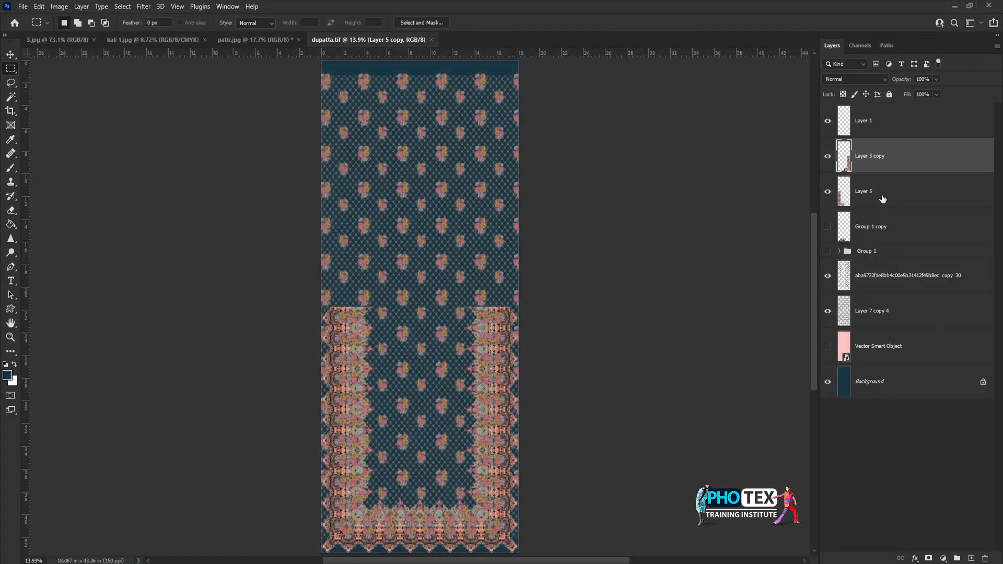
Flip a copy of the lower border vertically to complete the frame around the dupatta's upper half.
{"action": "key", "text": "ctrl+t"}
{"action": "right_click", "coordinate": [459, 216]}
{"action": "left_click", "coordinate": [496, 441]}
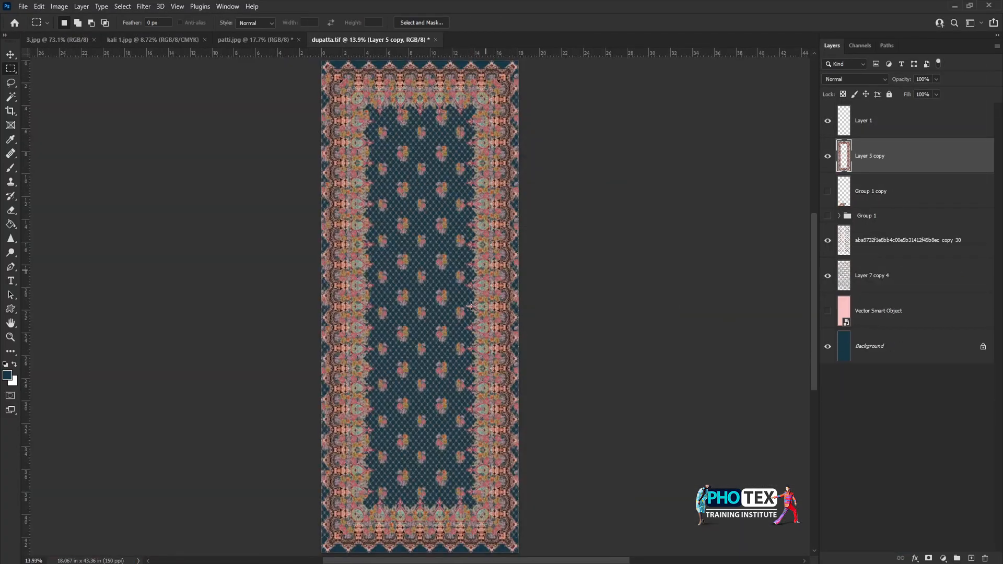
Scale the bouquet pattern to 73.45% and fill the dupatta's inner field with it, marking the area inside the border.
{"action": "left_click", "coordinate": [422, 264], "text": "ctrl"}
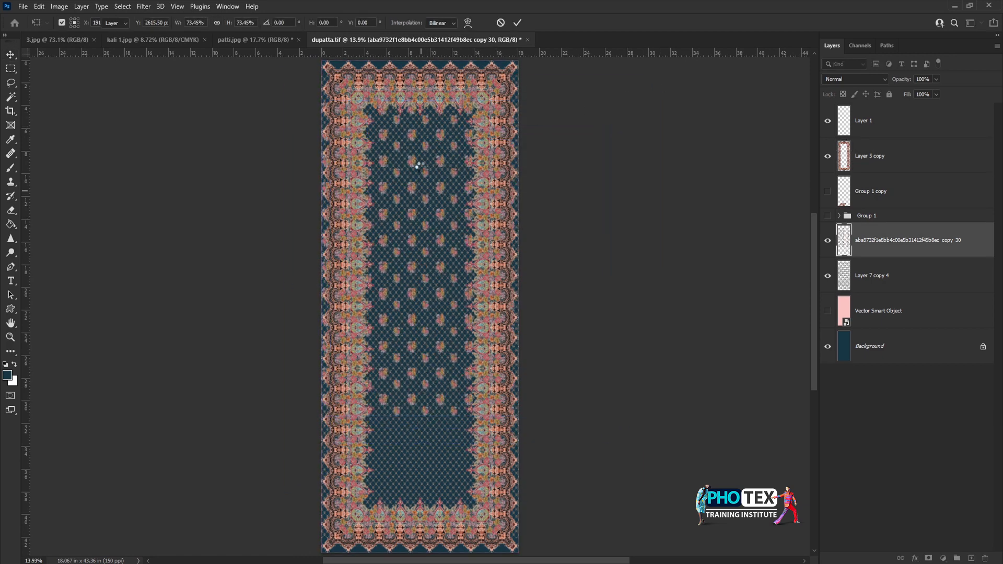
{"action": "left_click_drag", "start_coordinate": [414, 162], "coordinate": [385, 479]}
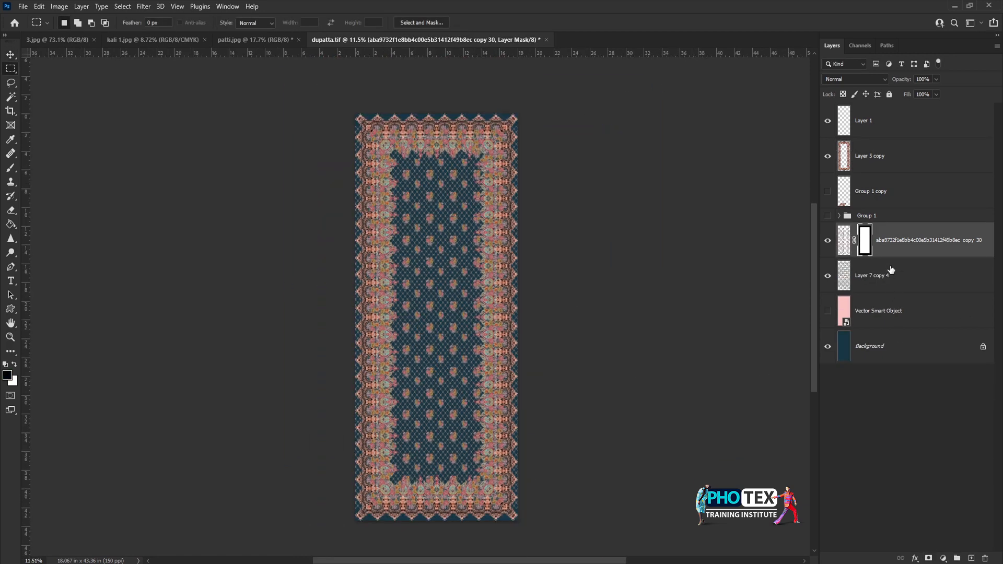
{"action": "left_click_drag", "start_coordinate": [374, 133], "coordinate": [501, 498]}
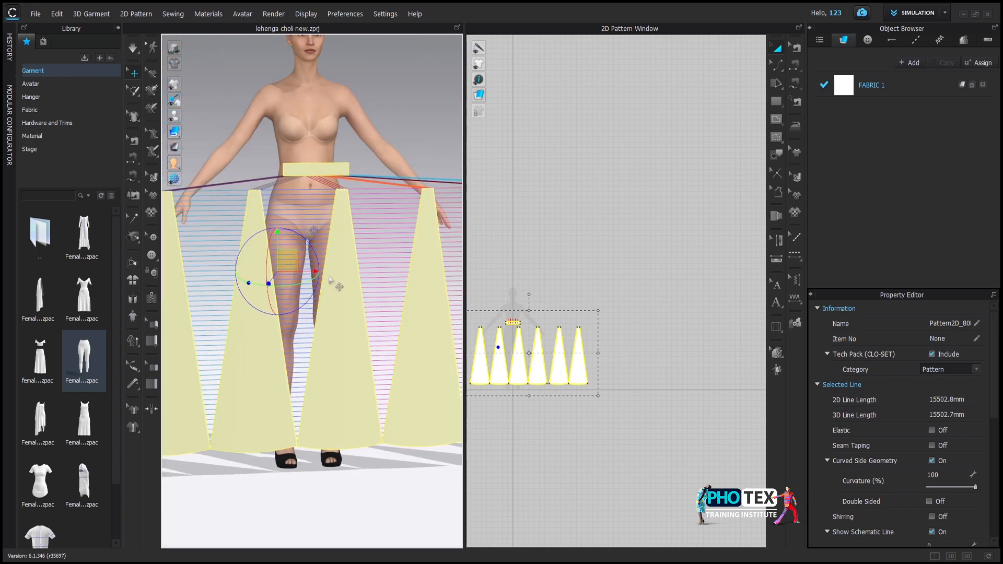
Switch to CLO and move the skirt panels closer together in front of the avatar in the 3D view.
{"action": "scroll", "coordinate": [534, 317], "scroll_direction": "up", "scroll_amount": 6}
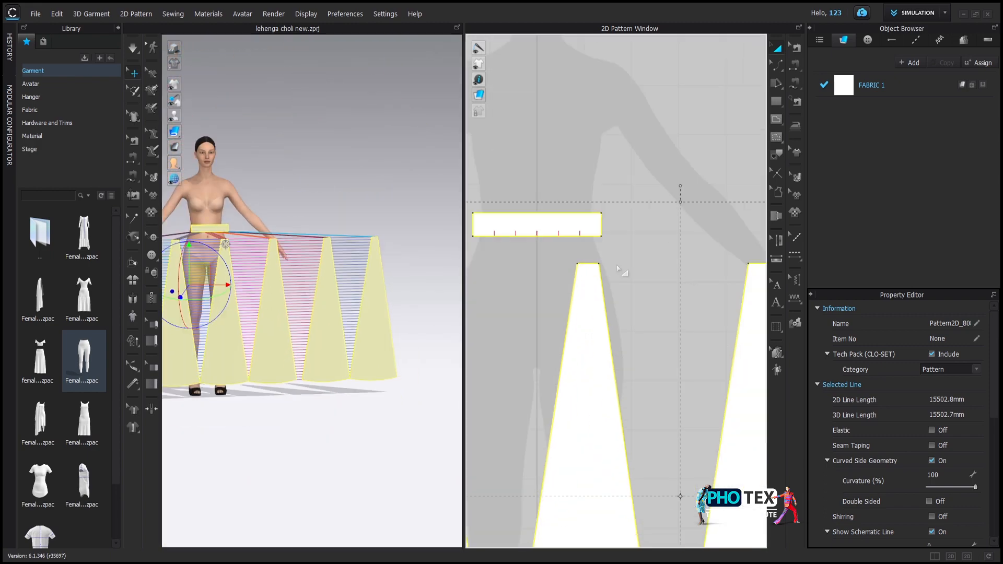
{"action": "left_click", "coordinate": [562, 209]}
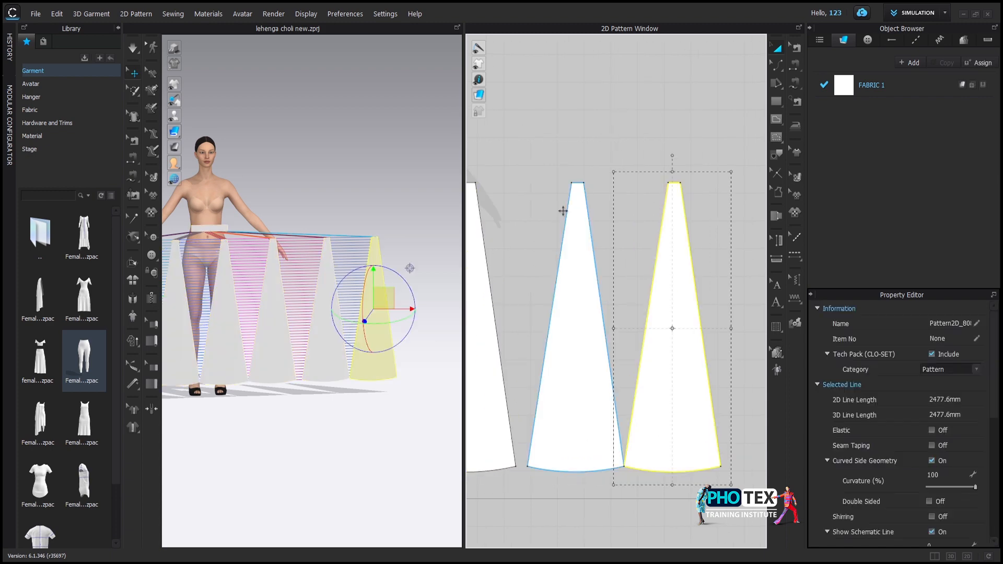
{"action": "left_click_drag", "start_coordinate": [346, 262], "coordinate": [347, 247]}
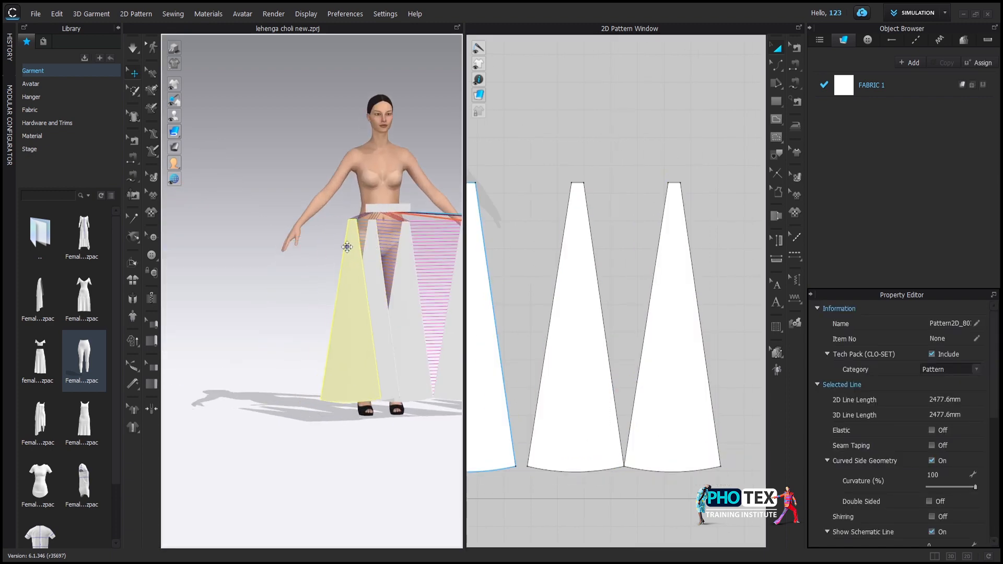
{"action": "left_click_drag", "start_coordinate": [404, 266], "coordinate": [297, 267]}
{"action": "left_click_drag", "start_coordinate": [357, 283], "coordinate": [280, 285]}
{"action": "left_click_drag", "start_coordinate": [336, 278], "coordinate": [293, 277]}
{"action": "left_click_drag", "start_coordinate": [367, 284], "coordinate": [327, 283]}
{"action": "left_click_drag", "start_coordinate": [239, 277], "coordinate": [260, 315]}
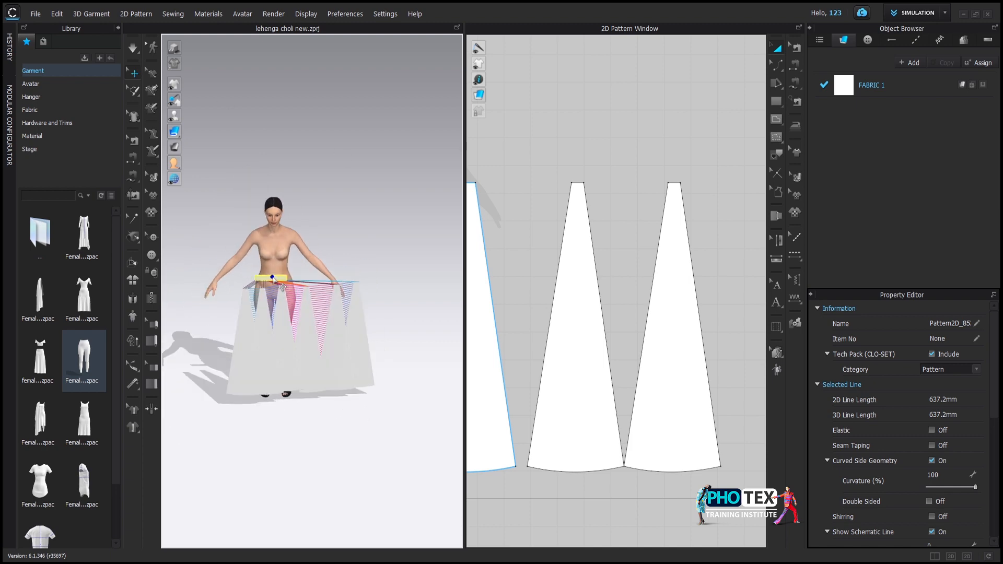
Copy the waistband with all skirt panels and paste a linked symmetric duplicate beside the originals.
{"action": "scroll", "coordinate": [615, 337], "scroll_direction": "down", "scroll_amount": 5}
{"action": "key", "text": "ctrl+a"}
{"action": "key", "text": "ctrl+c"}
{"action": "key", "text": "ctrl+v"}
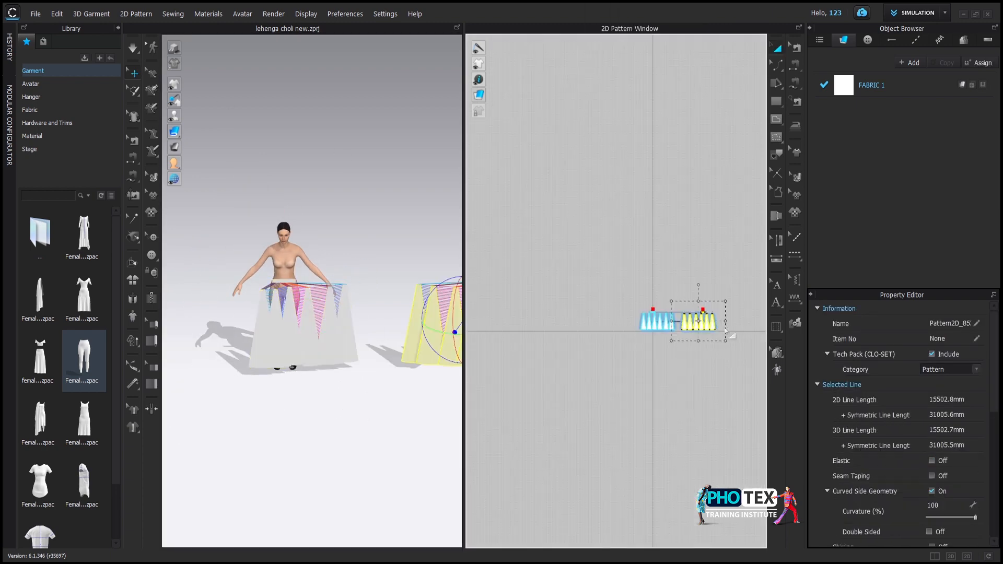
Sew the outer side edges of the original skirt panels to the matching outer edges of the duplicated panels.
{"action": "scroll", "coordinate": [616, 337], "scroll_direction": "up", "scroll_amount": 3}
{"action": "left_click", "coordinate": [655, 275]}
{"action": "scroll", "coordinate": [655, 275], "scroll_direction": "down", "scroll_amount": 3}
{"action": "scroll", "coordinate": [535, 292], "scroll_direction": "up", "scroll_amount": 3}
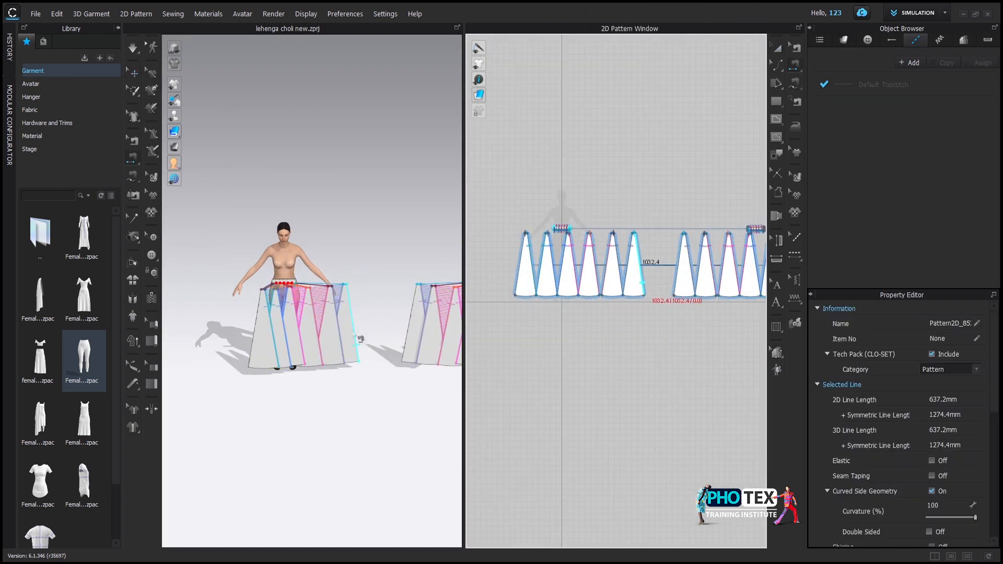
{"action": "scroll", "coordinate": [354, 333], "scroll_direction": "up", "scroll_amount": 4}
{"action": "left_click_drag", "start_coordinate": [351, 333], "coordinate": [295, 335]}
{"action": "scroll", "coordinate": [548, 246], "scroll_direction": "up", "scroll_amount": 4}
{"action": "left_click", "coordinate": [484, 285]}
{"action": "scroll", "coordinate": [486, 285], "scroll_direction": "down", "scroll_amount": 6}
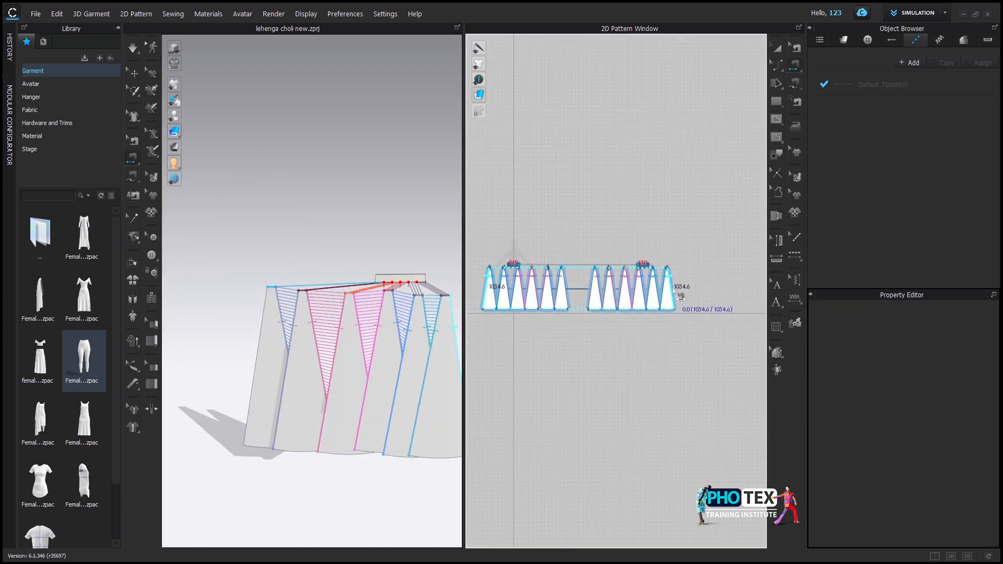
{"action": "scroll", "coordinate": [679, 295], "scroll_direction": "up", "scroll_amount": 5}
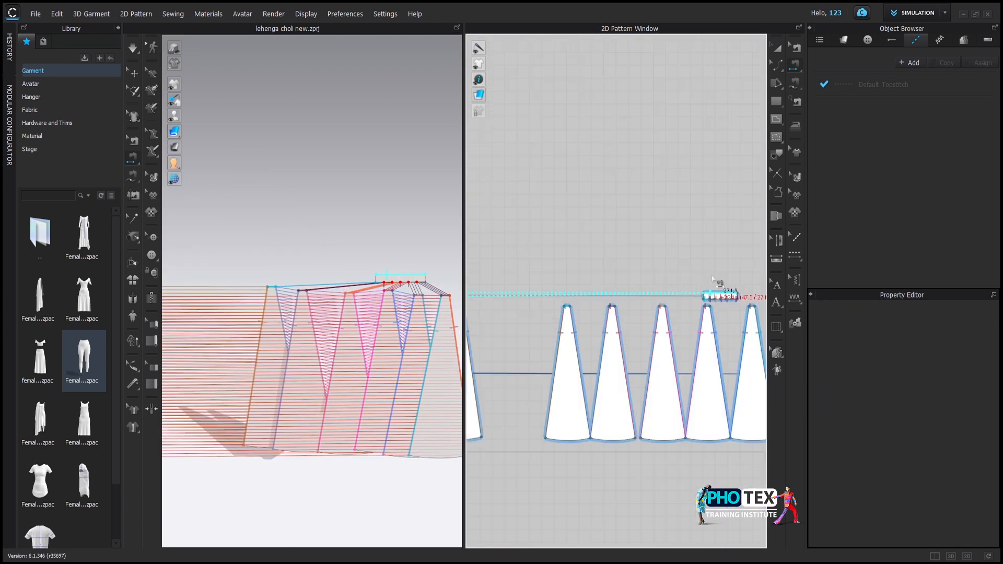
Sew the end edges of the original waistband to the ends of the duplicated waistband.
{"action": "left_click", "coordinate": [712, 280]}
{"action": "key", "text": "b"}
{"action": "scroll", "coordinate": [713, 282], "scroll_direction": "up", "scroll_amount": 4}
{"action": "scroll", "coordinate": [746, 130], "scroll_direction": "down", "scroll_amount": 4}
{"action": "scroll", "coordinate": [754, 286], "scroll_direction": "up", "scroll_amount": 4}
{"action": "scroll", "coordinate": [603, 328], "scroll_direction": "down", "scroll_amount": 3}
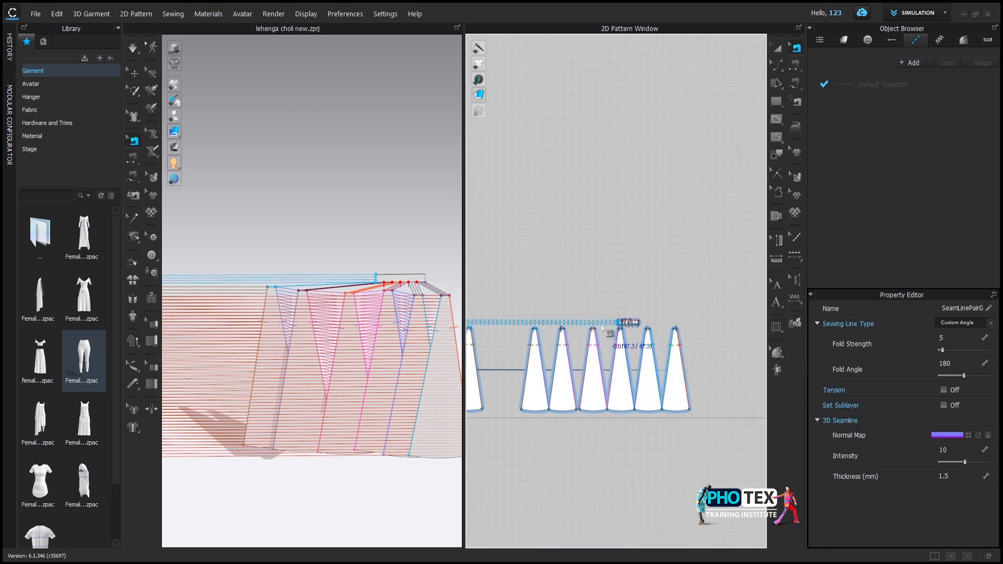
{"action": "scroll", "coordinate": [603, 328], "scroll_direction": "up", "scroll_amount": 3}
{"action": "scroll", "coordinate": [616, 340], "scroll_direction": "down", "scroll_amount": 3}
{"action": "scroll", "coordinate": [640, 374], "scroll_direction": "up", "scroll_amount": 5}
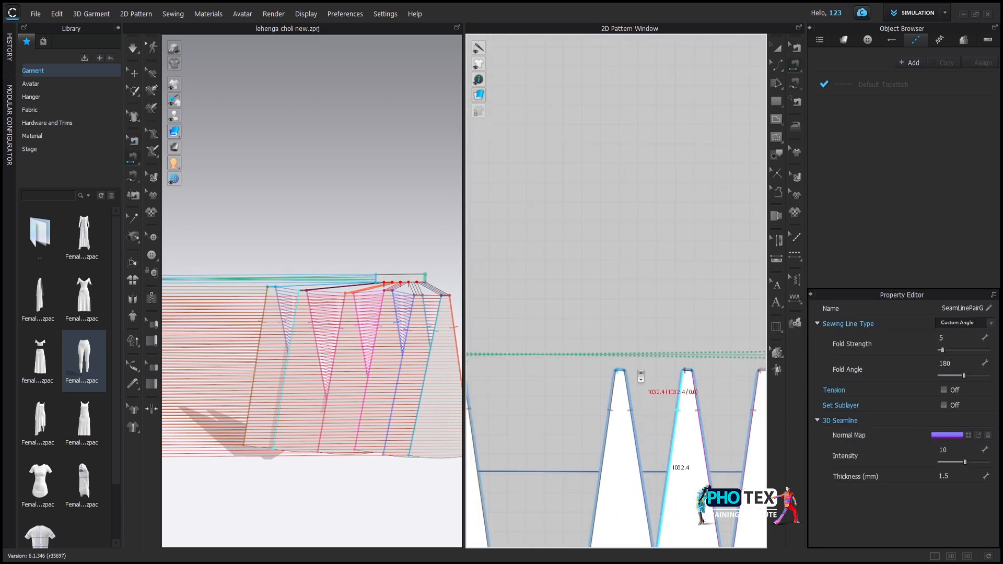
Place the duplicated waistband and skirt panels behind the avatar in the 3D view, facing the original panels.
{"action": "scroll", "coordinate": [699, 314], "scroll_direction": "up", "scroll_amount": 3}
{"action": "scroll", "coordinate": [553, 434], "scroll_direction": "down", "scroll_amount": 5}
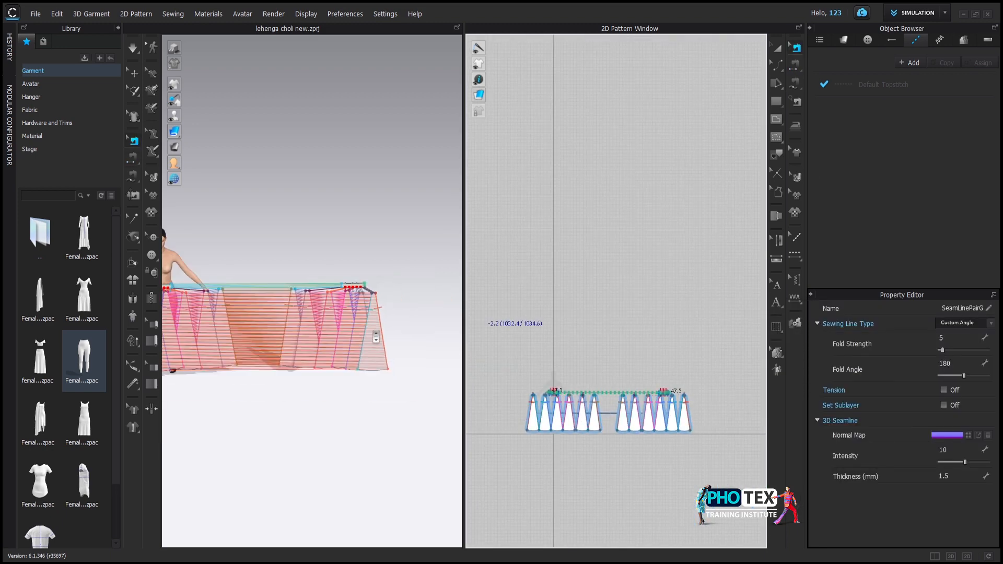
{"action": "left_click_drag", "start_coordinate": [640, 387], "coordinate": [641, 387]}
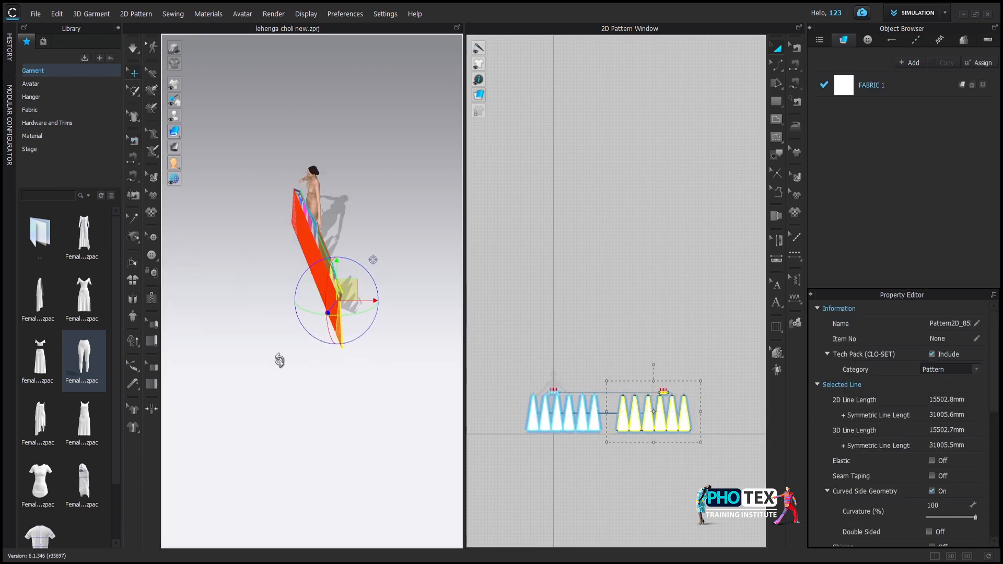
{"action": "scroll", "coordinate": [314, 321], "scroll_direction": "up", "scroll_amount": 3}
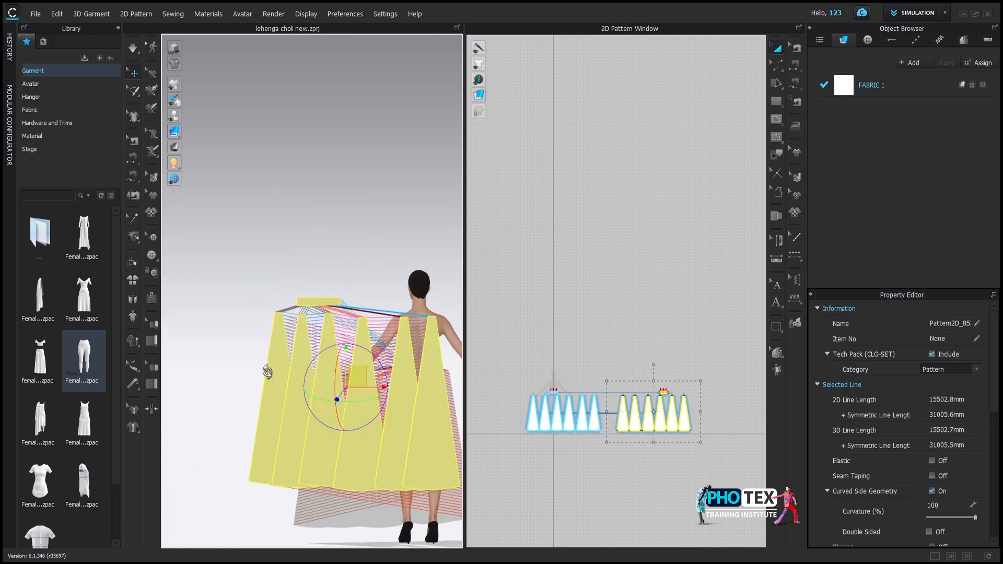
{"action": "left_click_drag", "start_coordinate": [267, 372], "coordinate": [383, 364]}
{"action": "left_click_drag", "start_coordinate": [292, 334], "coordinate": [373, 344]}
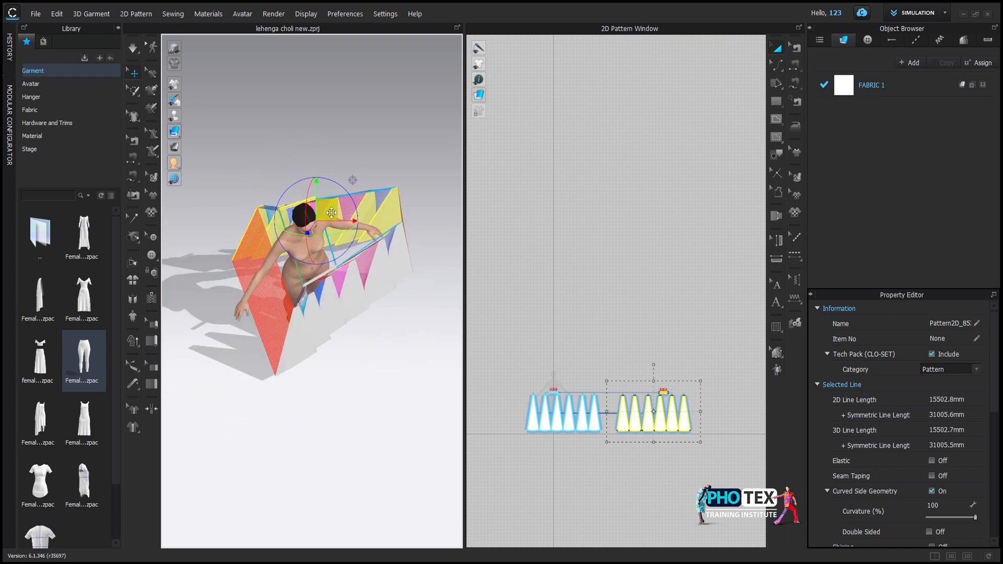
{"action": "left_click_drag", "start_coordinate": [331, 213], "coordinate": [318, 215]}
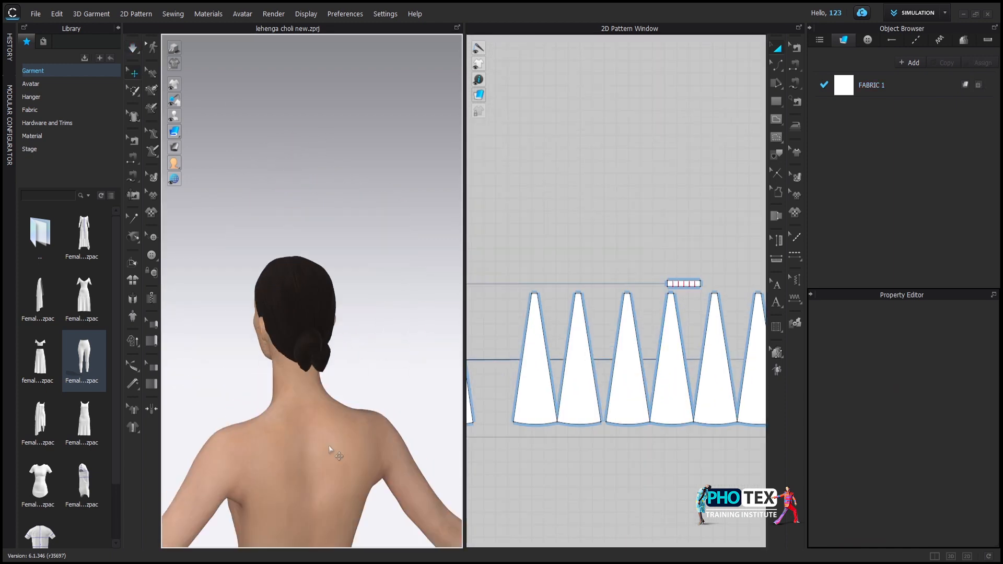
Simulate the sewn lehenga skirt so it drapes from the avatar's waist, and clear the panel selection.
{"action": "scroll", "coordinate": [329, 449], "scroll_direction": "down", "scroll_amount": 3}
{"action": "key", "text": "q"}
{"action": "left_click_drag", "start_coordinate": [329, 449], "coordinate": [433, 440]}
{"action": "left_click", "coordinate": [430, 383]}
{"action": "key", "text": "2"}
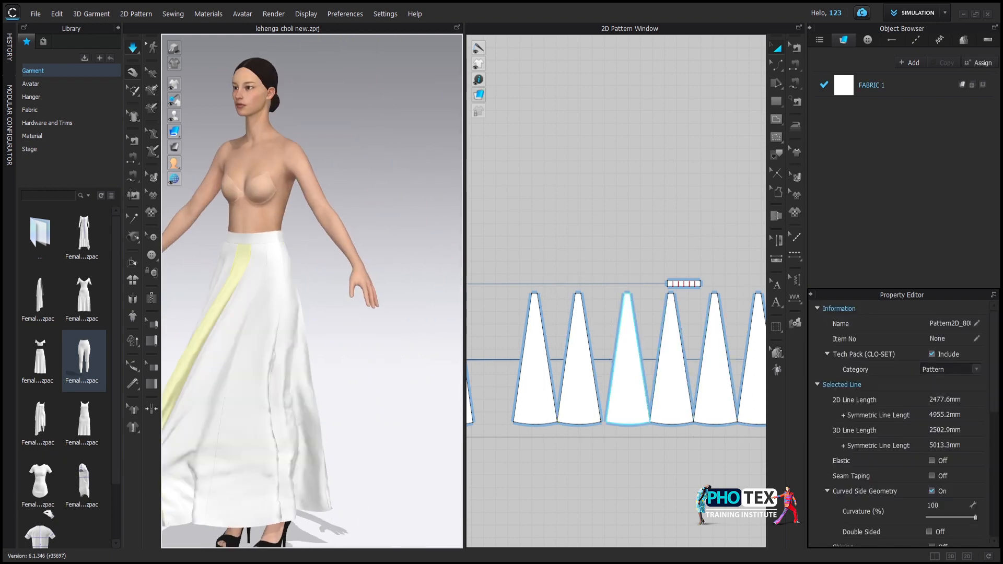
{"action": "scroll", "coordinate": [266, 413], "scroll_direction": "up", "scroll_amount": 5}
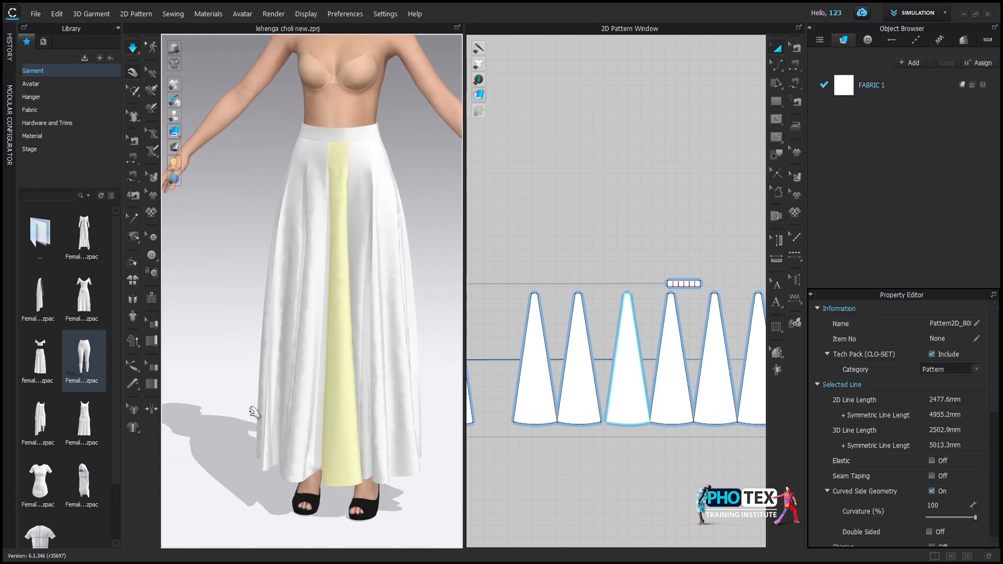
{"action": "key", "text": "Escape"}
{"action": "key", "text": "2"}
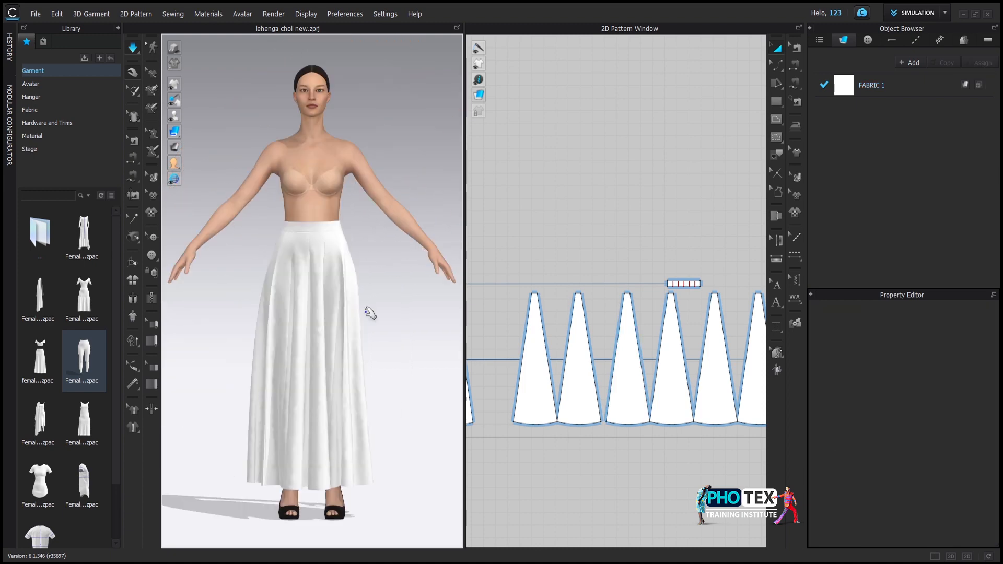
Draw a half bodice polygon above the waistband, with an armhole edge about 193 mm, side about 77 mm and hem about 136 mm.
{"action": "left_click", "coordinate": [810, 104]}
{"action": "scroll", "coordinate": [504, 316], "scroll_direction": "down", "scroll_amount": 3}
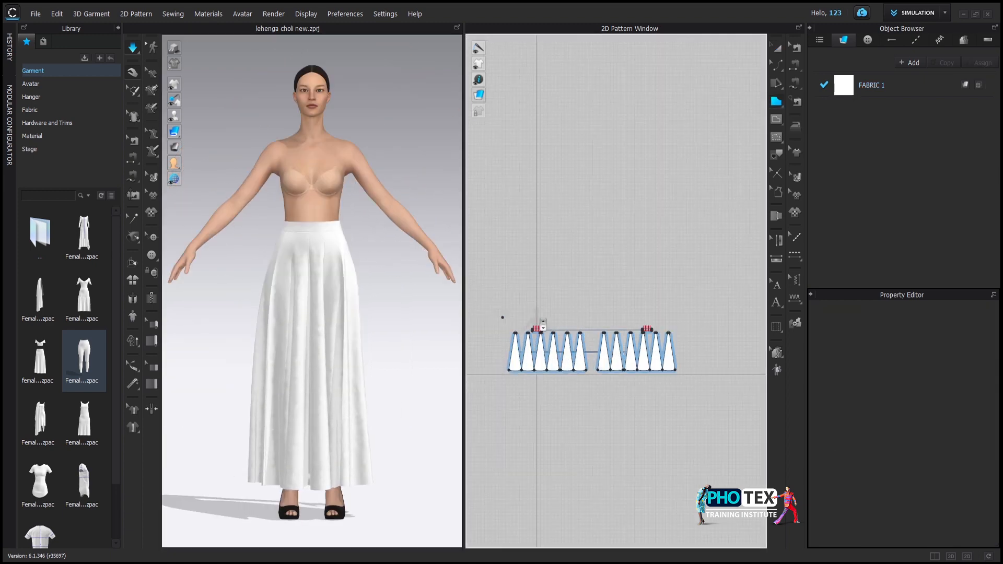
{"action": "scroll", "coordinate": [514, 253], "scroll_direction": "up", "scroll_amount": 8}
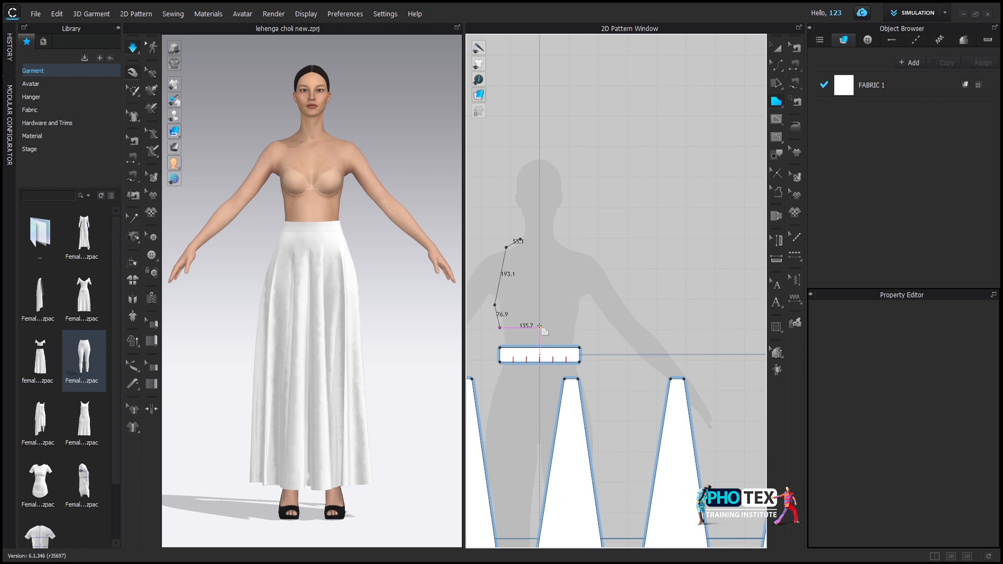
{"action": "left_click", "coordinate": [521, 240]}
Bend the half bodice's neckline edge into a shallow curve and adjust the point where it meets the shoulder.
{"action": "scroll", "coordinate": [520, 251], "scroll_direction": "up", "scroll_amount": 2}
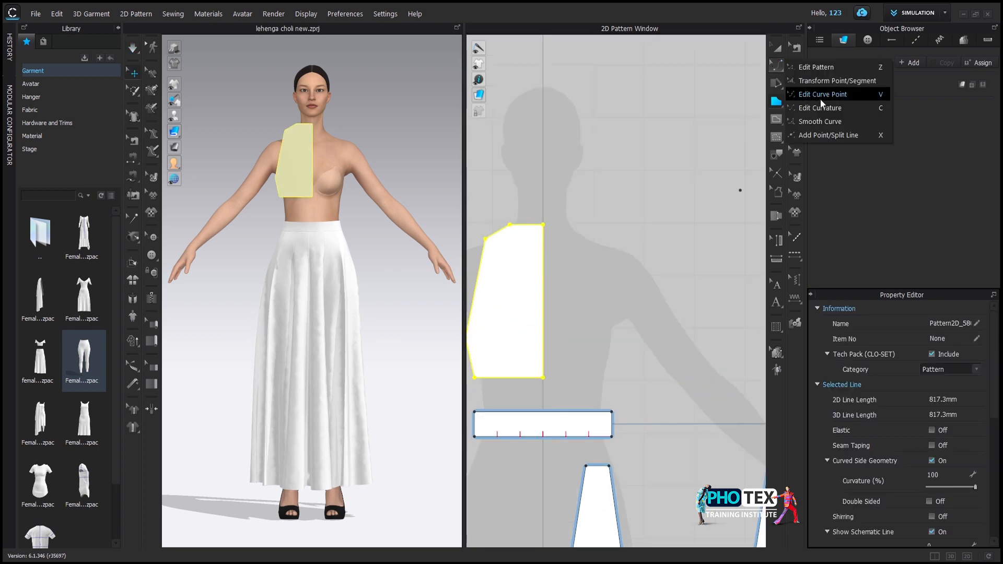
{"action": "left_click", "coordinate": [821, 97]}
{"action": "scroll", "coordinate": [509, 238], "scroll_direction": "up", "scroll_amount": 3}
{"action": "left_click", "coordinate": [776, 66]}
{"action": "left_click", "coordinate": [815, 67]}
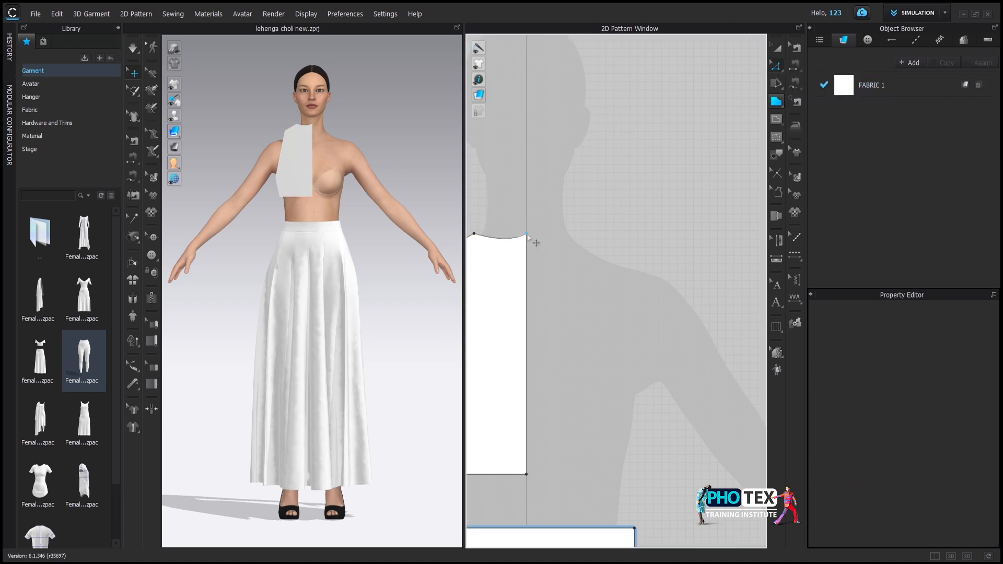
{"action": "scroll", "coordinate": [538, 266], "scroll_direction": "down", "scroll_amount": 4}
{"action": "scroll", "coordinate": [529, 298], "scroll_direction": "up", "scroll_amount": 3}
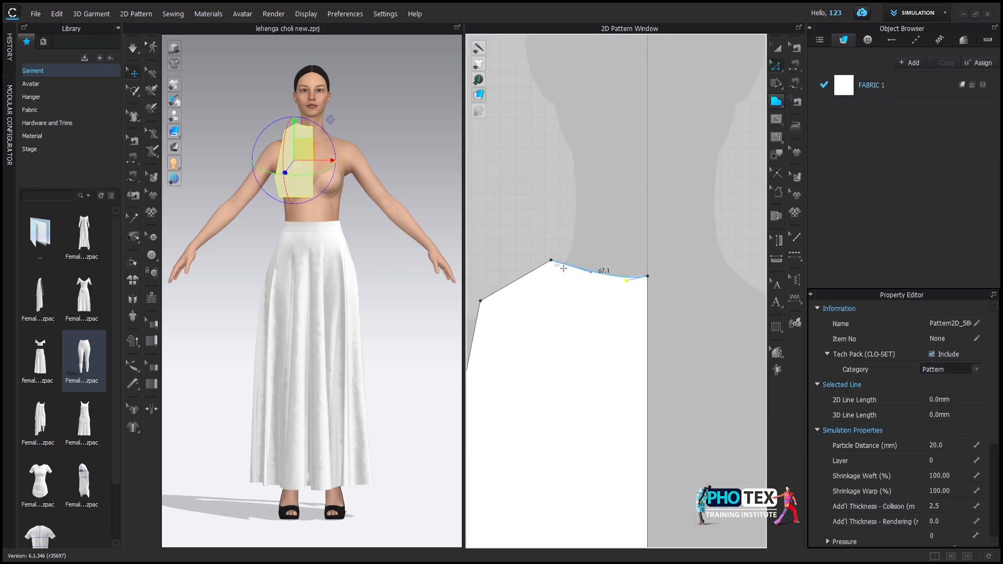
{"action": "scroll", "coordinate": [529, 298], "scroll_direction": "down", "scroll_amount": 1}
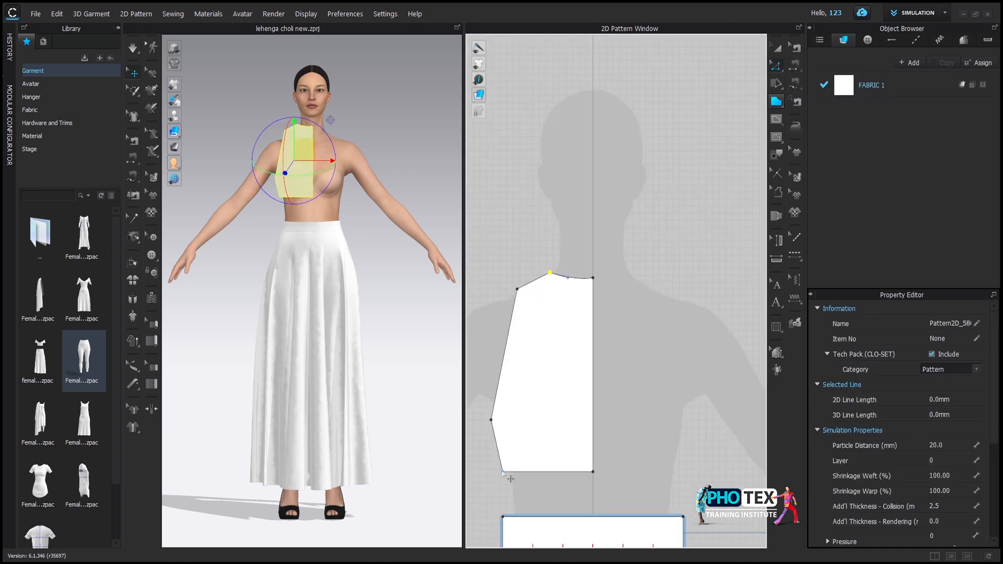
Curve the half bodice's armhole edge slightly inward, to a length of about 194 mm.
{"action": "scroll", "coordinate": [612, 333], "scroll_direction": "down", "scroll_amount": 2}
{"action": "left_click", "coordinate": [820, 121]}
{"action": "scroll", "coordinate": [555, 337], "scroll_direction": "up", "scroll_amount": 3}
{"action": "left_click", "coordinate": [553, 346]}
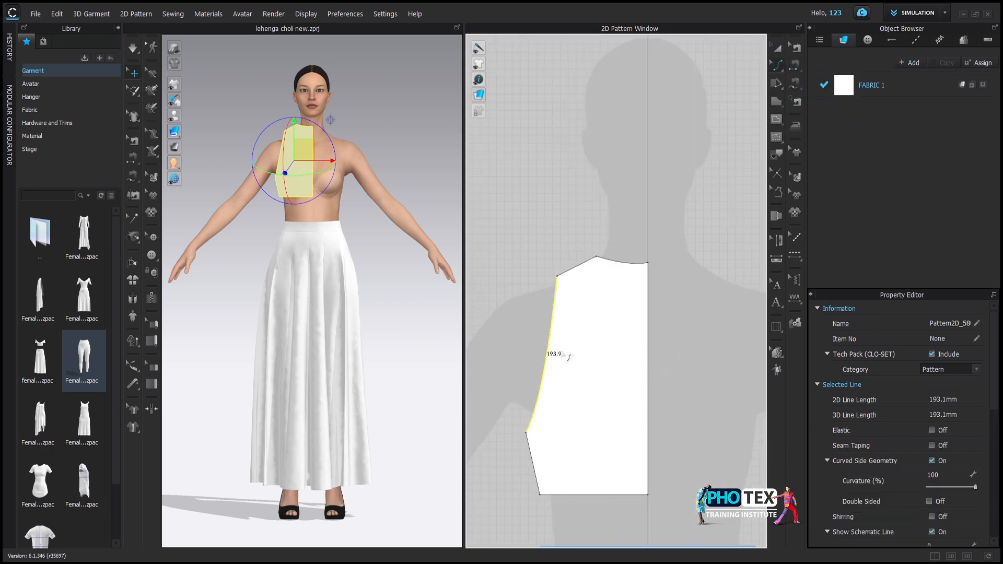
Create a linked symmetric copy of the half bodice and place it against the centre front edge.
{"action": "scroll", "coordinate": [569, 357], "scroll_direction": "down", "scroll_amount": 2}
{"action": "right_click", "coordinate": [588, 338]}
{"action": "left_click", "coordinate": [649, 112]}
{"action": "scroll", "coordinate": [652, 350], "scroll_direction": "up", "scroll_amount": 3}
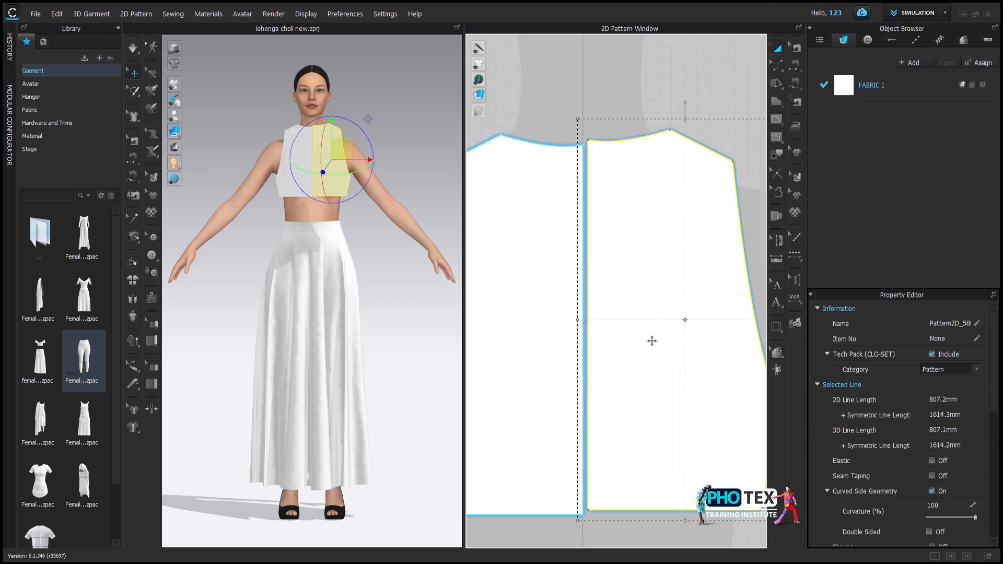
{"action": "scroll", "coordinate": [620, 307], "scroll_direction": "down", "scroll_amount": 5}
{"action": "key", "text": "Escape"}
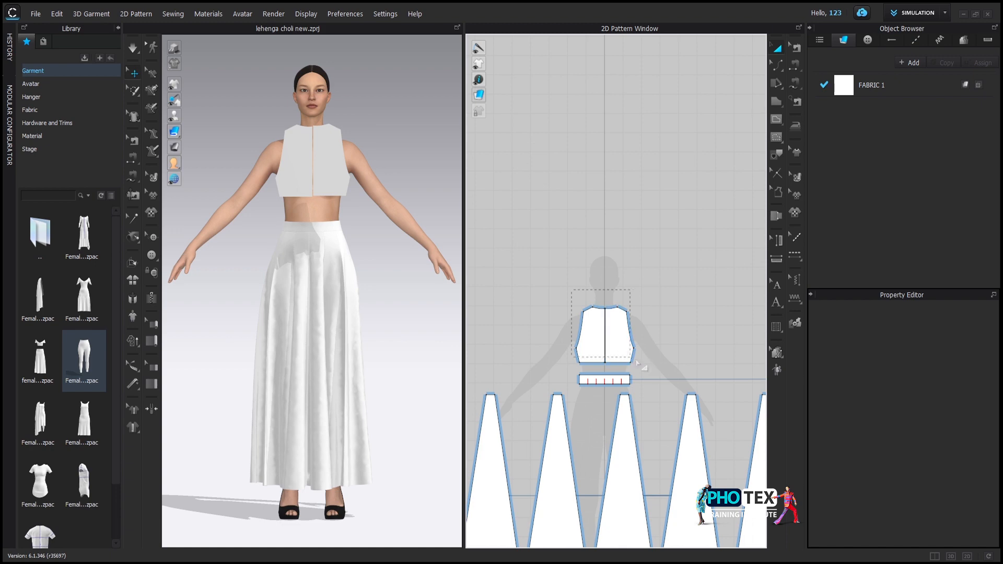
Apply Half Symmetric Pattern (with Sewing) to both bodice halves, and paste a mirrored copy beside them for the back.
{"action": "right_click", "coordinate": [618, 342]}
{"action": "left_click", "coordinate": [692, 151]}
{"action": "left_click", "coordinate": [499, 324]}
{"action": "right_click", "coordinate": [619, 342]}
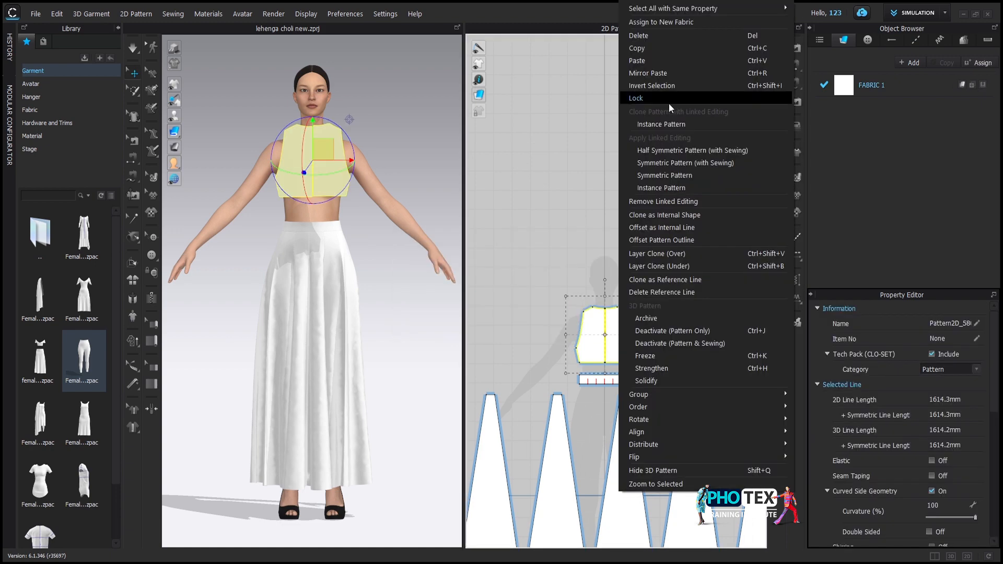
{"action": "left_click", "coordinate": [636, 48]}
{"action": "right_click", "coordinate": [608, 340]}
{"action": "left_click", "coordinate": [648, 73]}
{"action": "left_click", "coordinate": [678, 334]}
Position the copied bodice panels behind the avatar's back and the original bodice panels in front of the chest.
{"action": "left_click_drag", "start_coordinate": [397, 219], "coordinate": [331, 187]}
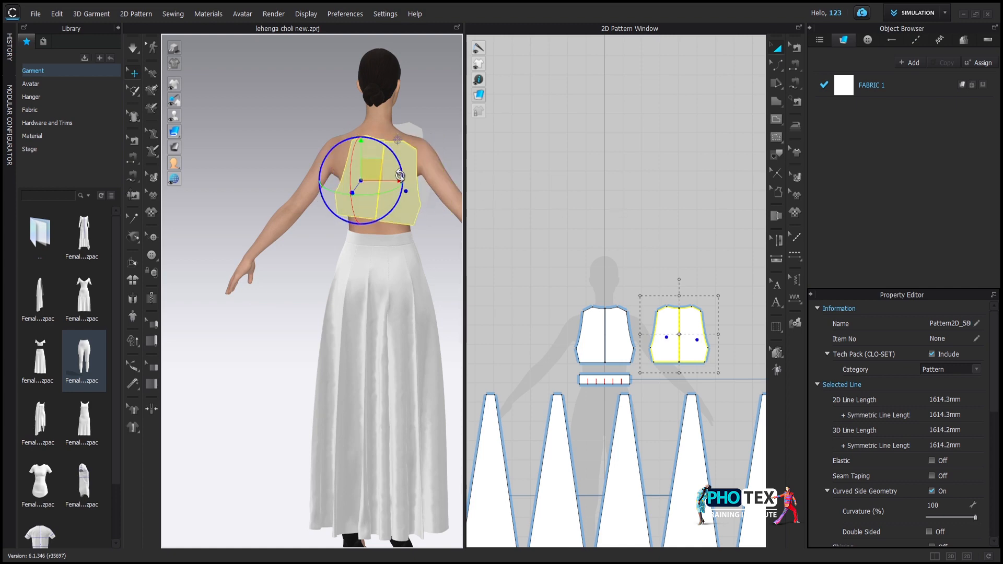
{"action": "left_click_drag", "start_coordinate": [328, 181], "coordinate": [405, 185]}
{"action": "left_click", "coordinate": [586, 336]}
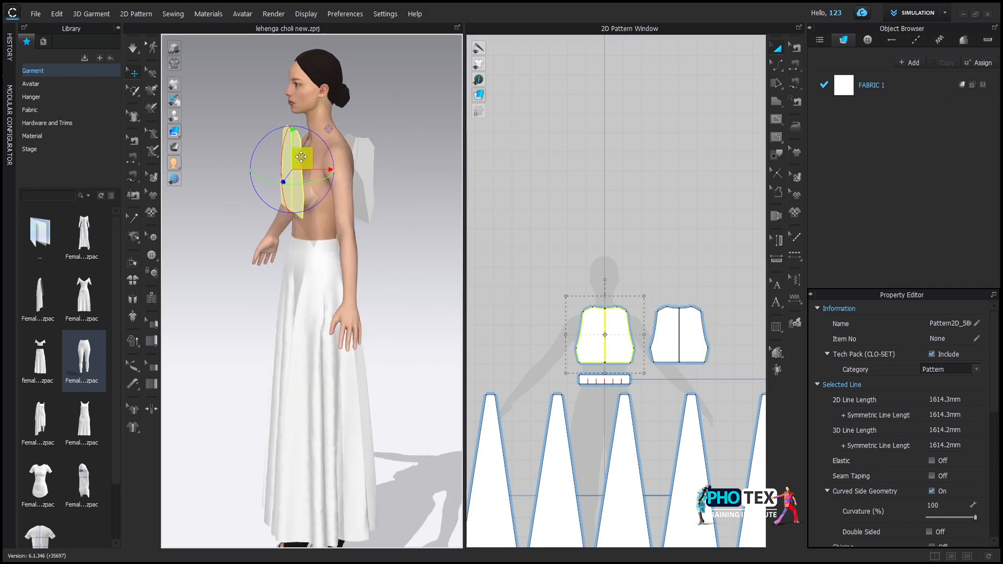
{"action": "left_click_drag", "start_coordinate": [329, 339], "coordinate": [392, 355]}
{"action": "scroll", "coordinate": [392, 356], "scroll_direction": "up", "scroll_amount": 3}
{"action": "scroll", "coordinate": [293, 119], "scroll_direction": "down", "scroll_amount": 2}
{"action": "left_click_drag", "start_coordinate": [303, 167], "coordinate": [390, 239]}
{"action": "scroll", "coordinate": [250, 202], "scroll_direction": "up", "scroll_amount": 2}
Sew the front bodice's shoulder and side edges to the matching edges of the back bodice.
{"action": "left_click", "coordinate": [795, 65]}
{"action": "scroll", "coordinate": [689, 344], "scroll_direction": "up", "scroll_amount": 3}
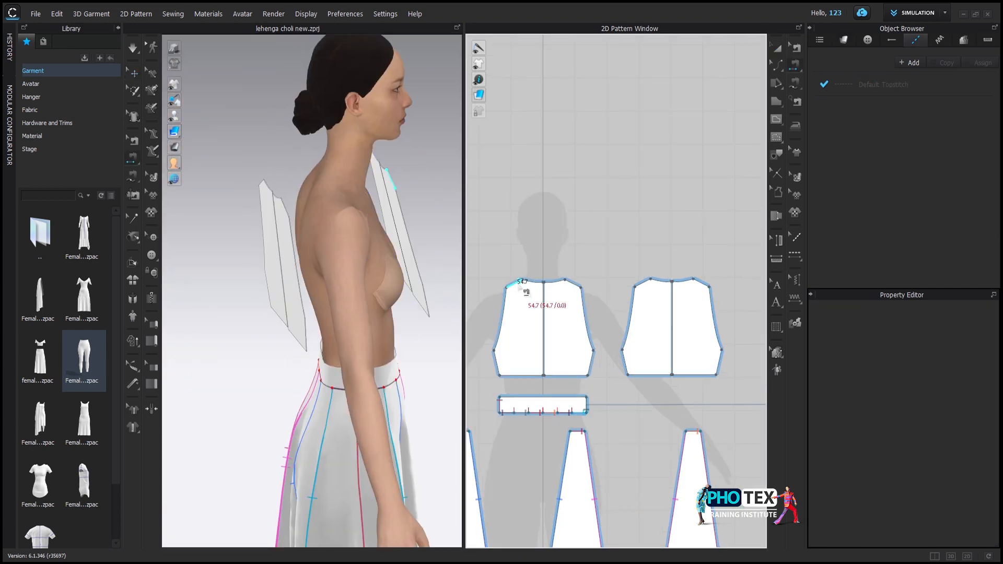
{"action": "left_click", "coordinate": [647, 284]}
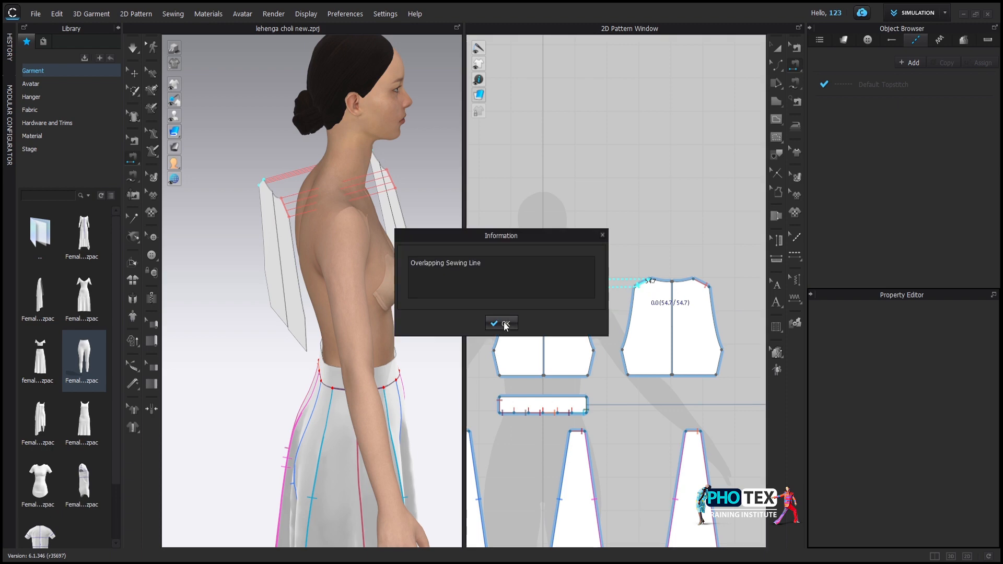
{"action": "left_click", "coordinate": [502, 320]}
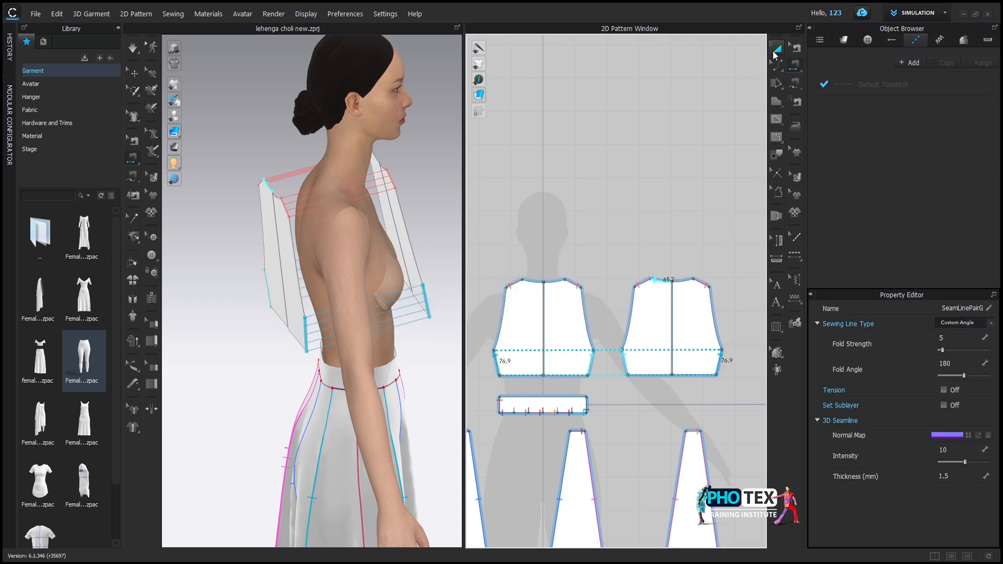
Simulate the sewn choli bodice so it drapes on the avatar together with the skirt.
{"action": "scroll", "coordinate": [559, 291], "scroll_direction": "up", "scroll_amount": 5}
{"action": "left_click", "coordinate": [559, 291]}
{"action": "scroll", "coordinate": [559, 291], "scroll_direction": "down", "scroll_amount": 5}
{"action": "scroll", "coordinate": [688, 290], "scroll_direction": "up", "scroll_amount": 5}
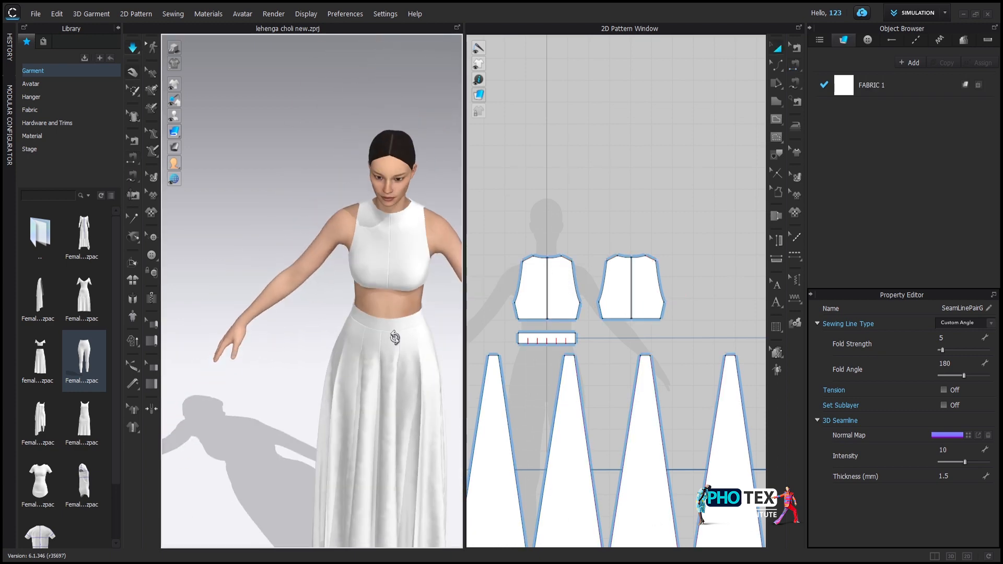
{"action": "left_click_drag", "start_coordinate": [394, 337], "coordinate": [325, 315]}
{"action": "scroll", "coordinate": [334, 318], "scroll_direction": "up", "scroll_amount": 5}
{"action": "left_click_drag", "start_coordinate": [356, 346], "coordinate": [344, 292]}
{"action": "scroll", "coordinate": [555, 340], "scroll_direction": "up", "scroll_amount": 5}
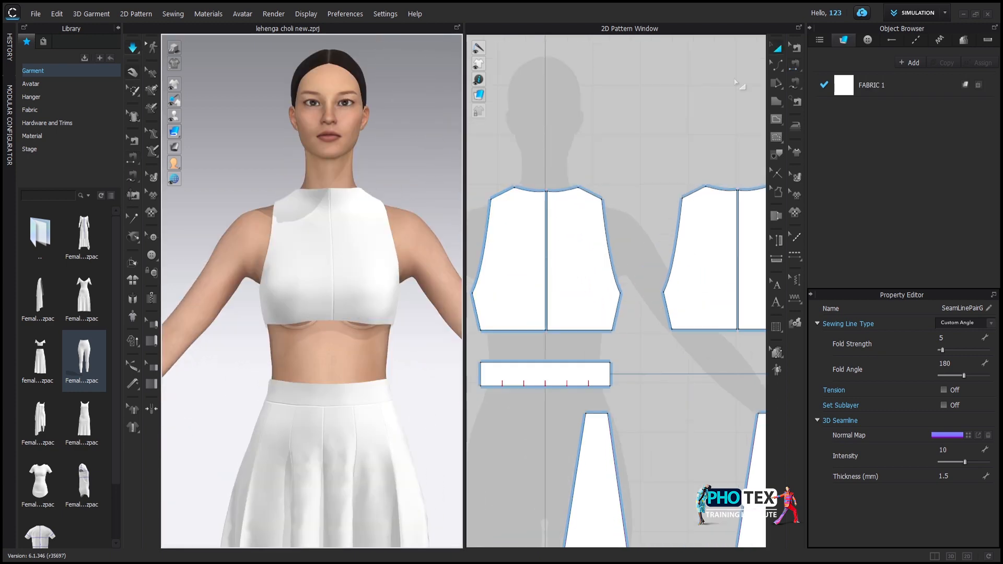
Deepen the front neckline by lowering its centre point and reshaping the curve, to about 72 mm per half.
{"action": "left_click", "coordinate": [820, 108]}
{"action": "scroll", "coordinate": [551, 200], "scroll_direction": "up", "scroll_amount": 5}
{"action": "left_click", "coordinate": [552, 199]}
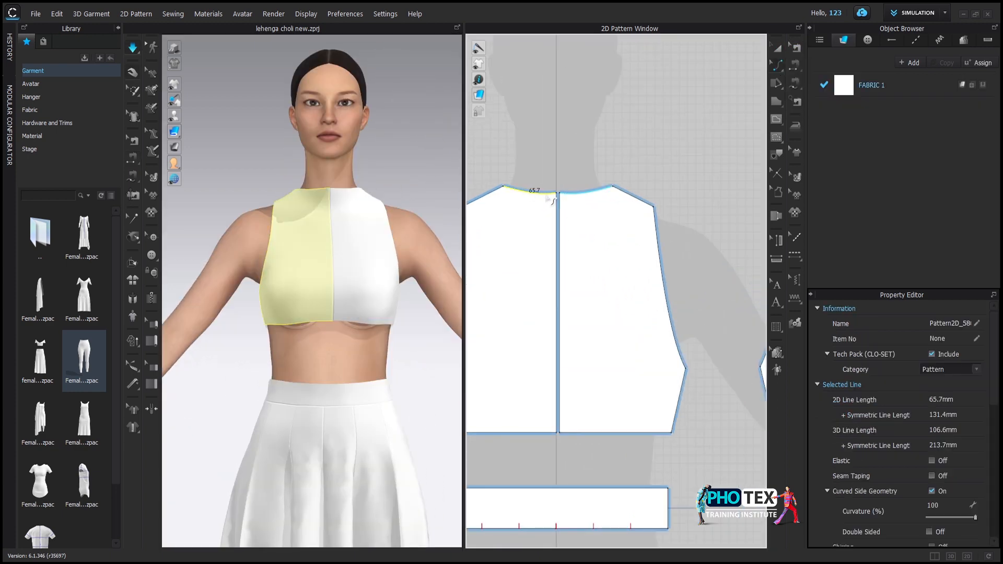
{"action": "left_click", "coordinate": [790, 68]}
{"action": "scroll", "coordinate": [569, 204], "scroll_direction": "up", "scroll_amount": 6}
{"action": "left_click", "coordinate": [582, 200]}
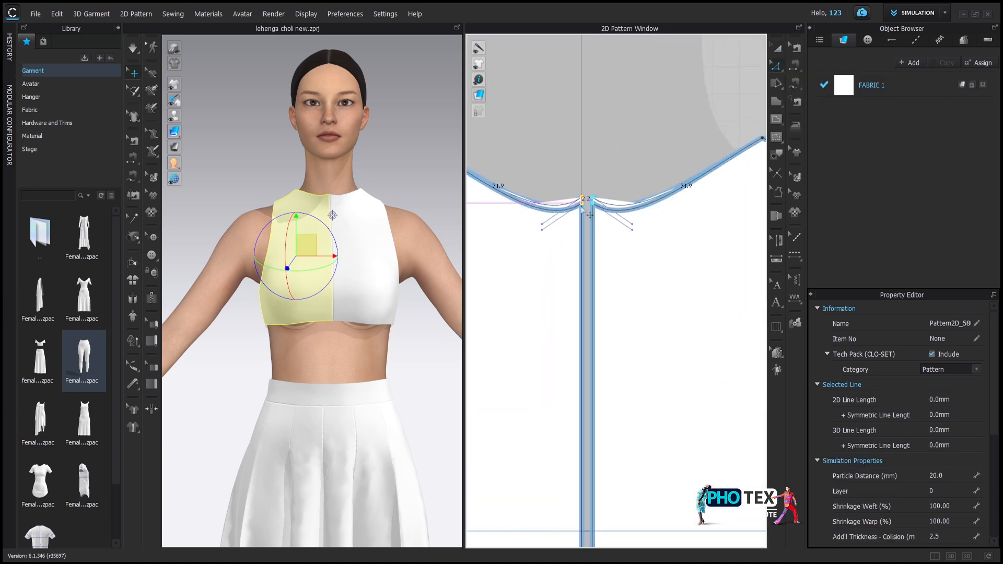
{"action": "scroll", "coordinate": [552, 237], "scroll_direction": "down", "scroll_amount": 10}
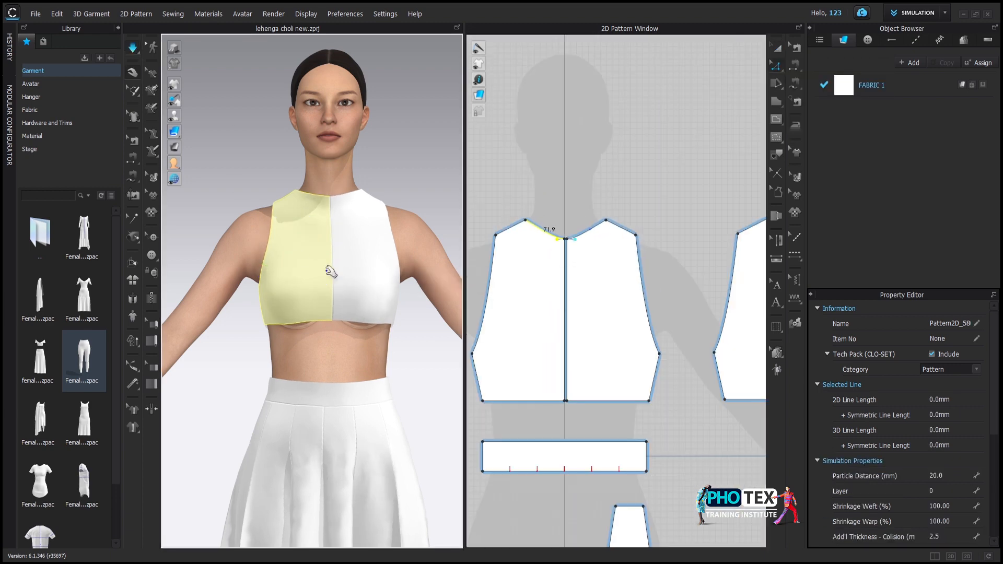
{"action": "left_click_drag", "start_coordinate": [313, 235], "coordinate": [230, 292]}
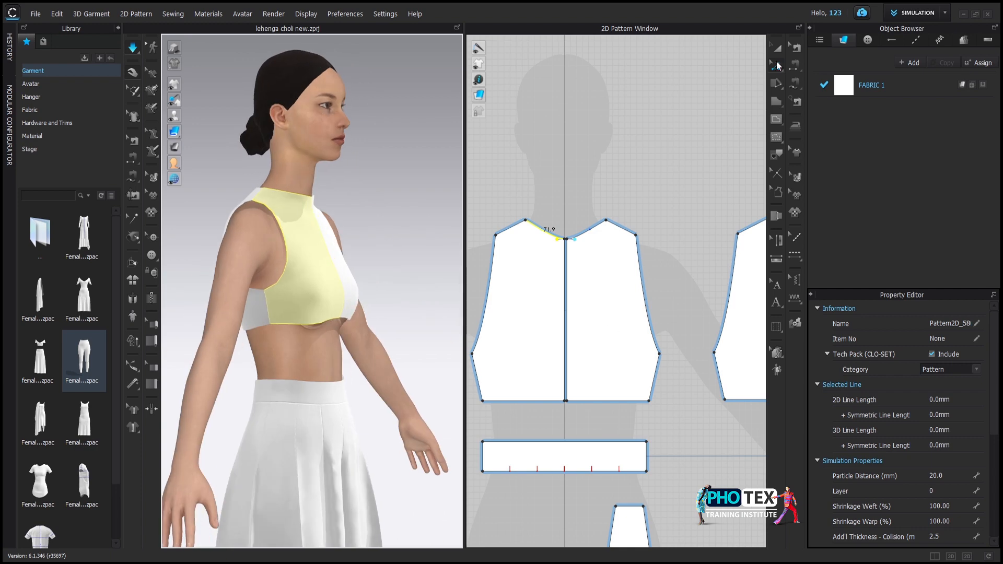
Lengthen the choli by moving the hem edges of the front and back bodice downward.
{"action": "scroll", "coordinate": [560, 405], "scroll_direction": "down", "scroll_amount": 3}
{"action": "scroll", "coordinate": [725, 408], "scroll_direction": "up", "scroll_amount": 4}
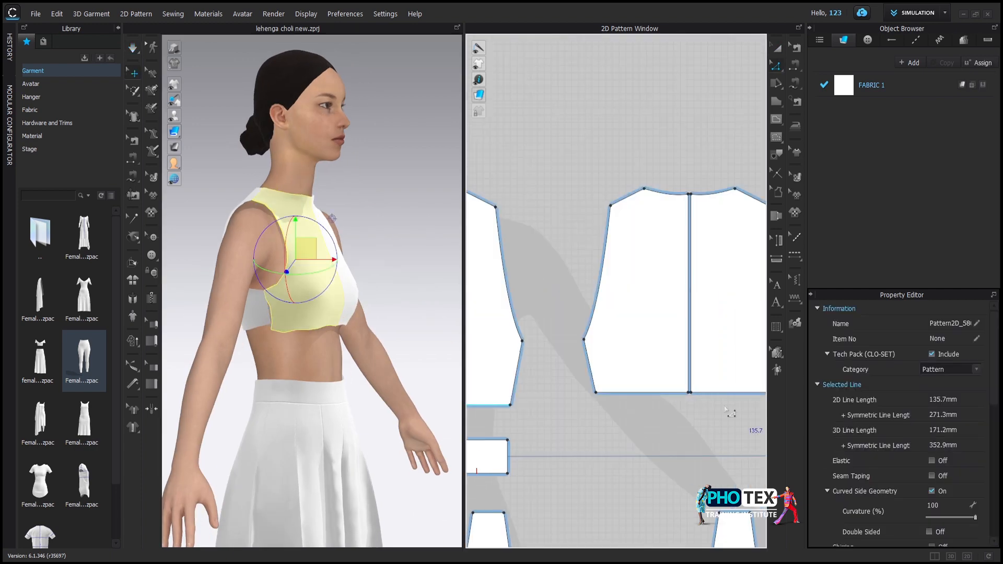
{"action": "left_click_drag", "start_coordinate": [439, 216], "coordinate": [346, 280]}
{"action": "scroll", "coordinate": [590, 397], "scroll_direction": "up", "scroll_amount": 3}
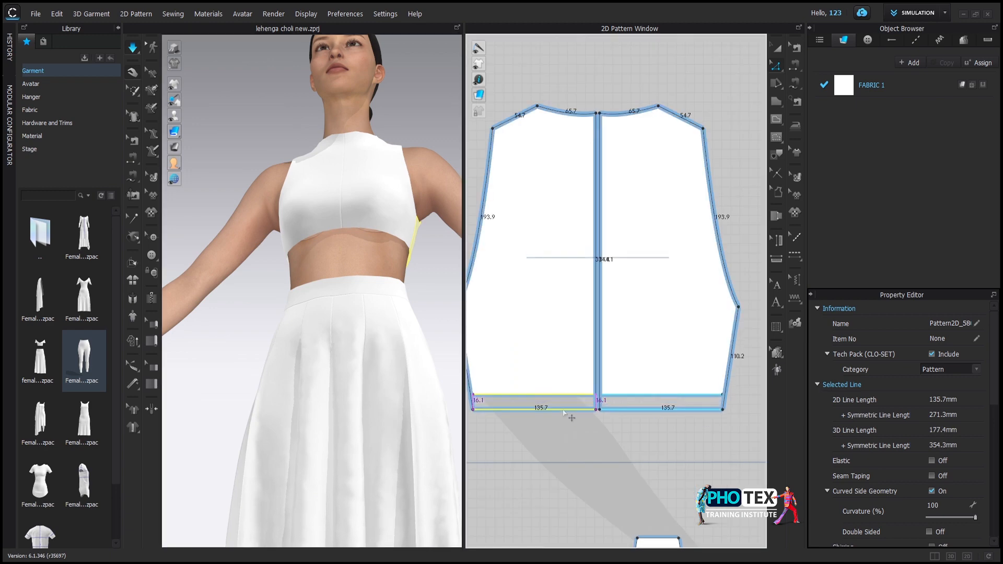
{"action": "scroll", "coordinate": [591, 386], "scroll_direction": "up", "scroll_amount": 3}
{"action": "left_click_drag", "start_coordinate": [350, 199], "coordinate": [285, 344]}
{"action": "scroll", "coordinate": [314, 293], "scroll_direction": "down", "scroll_amount": 3}
Check the fit of the draped choli and skirt on the avatar from the front and the side.
{"action": "key", "text": "2"}
{"action": "scroll", "coordinate": [318, 324], "scroll_direction": "up", "scroll_amount": 5}
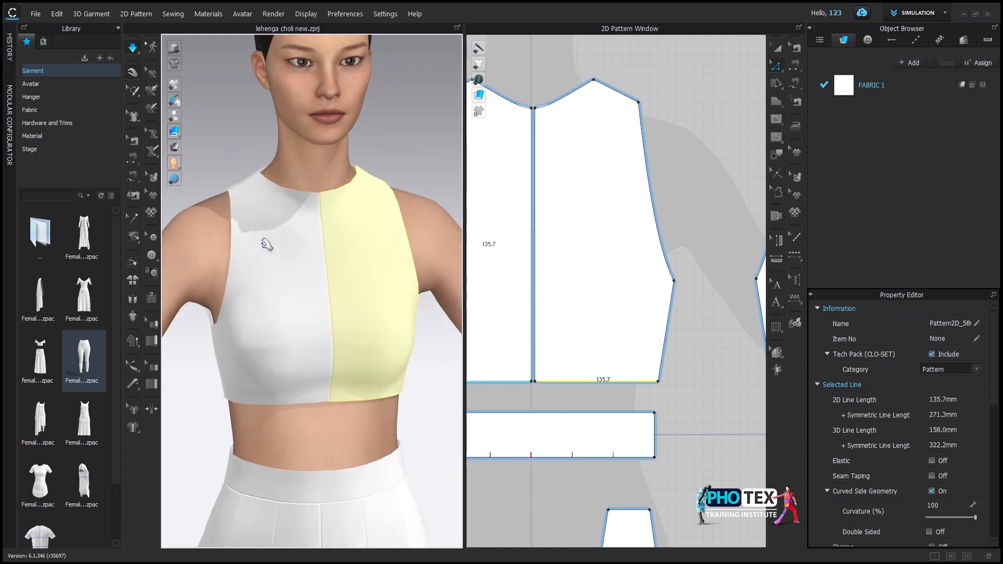
{"action": "left_click_drag", "start_coordinate": [264, 244], "coordinate": [265, 334]}
{"action": "scroll", "coordinate": [340, 338], "scroll_direction": "down", "scroll_amount": 5}
{"action": "left_click", "coordinate": [374, 337]}
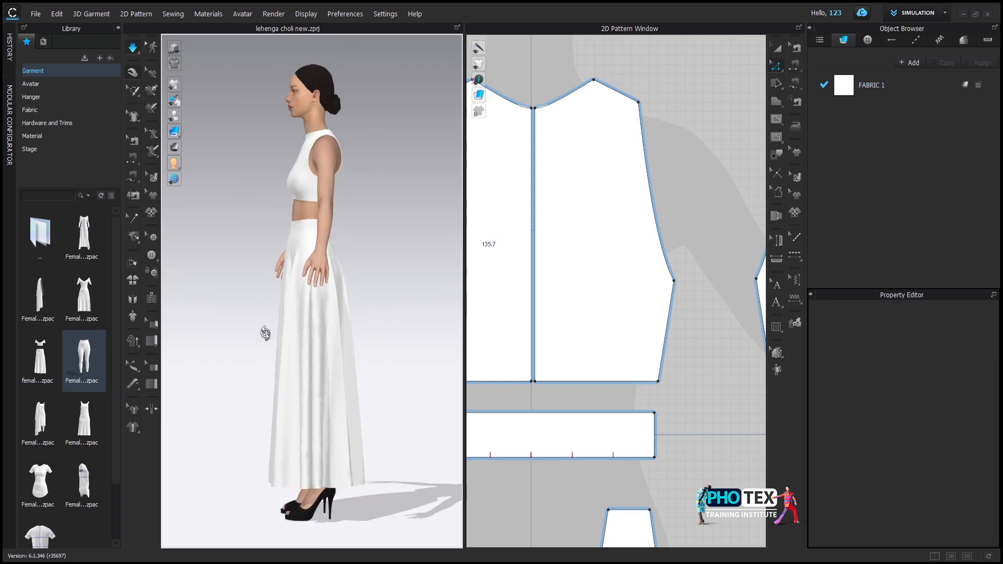
{"action": "key", "text": "2"}
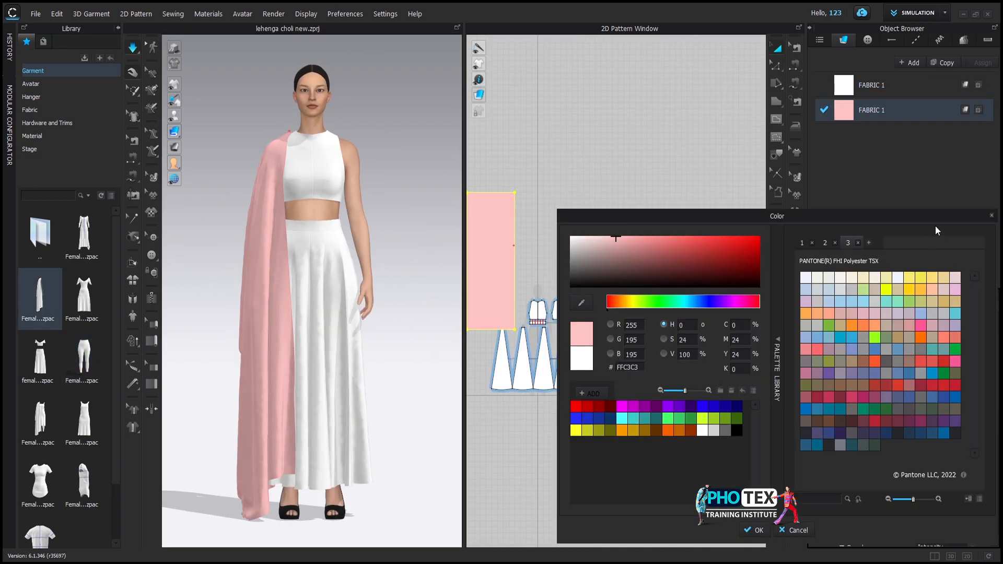
Apply the light pink colour #FFC3C3 to the dupatta's fabric and set its opacity to 35.
{"action": "key", "text": "Return"}
{"action": "left_click_drag", "start_coordinate": [960, 503], "coordinate": [944, 505]}
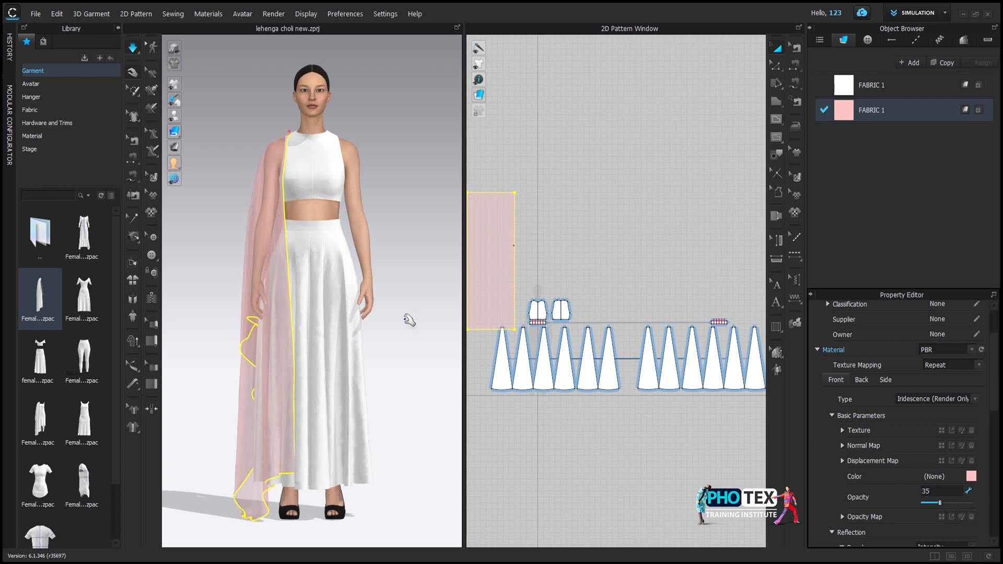
Set the opacity of the dupatta's pink fabric to 76.
{"action": "left_click_drag", "start_coordinate": [409, 320], "coordinate": [339, 379]}
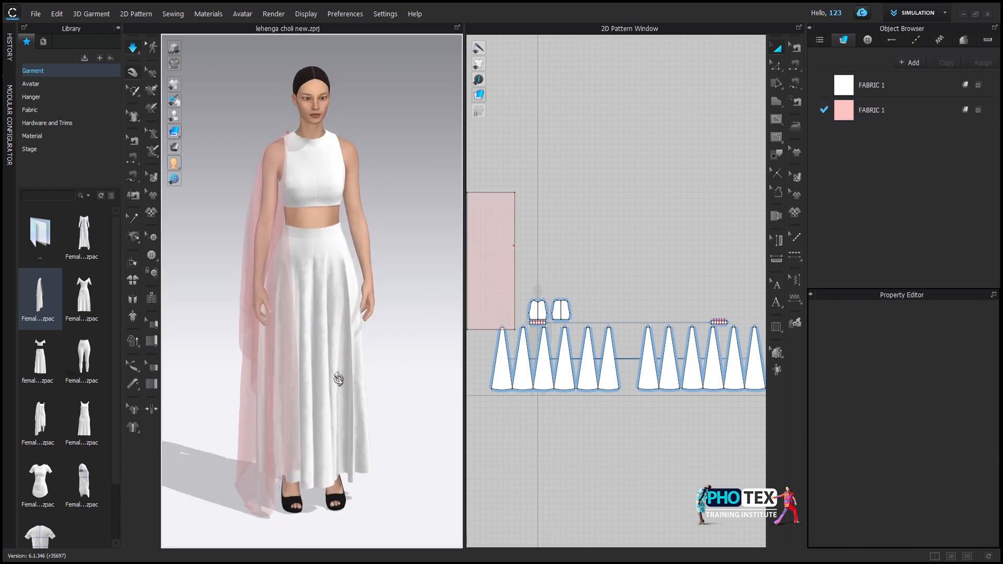
{"action": "left_click", "coordinate": [889, 107]}
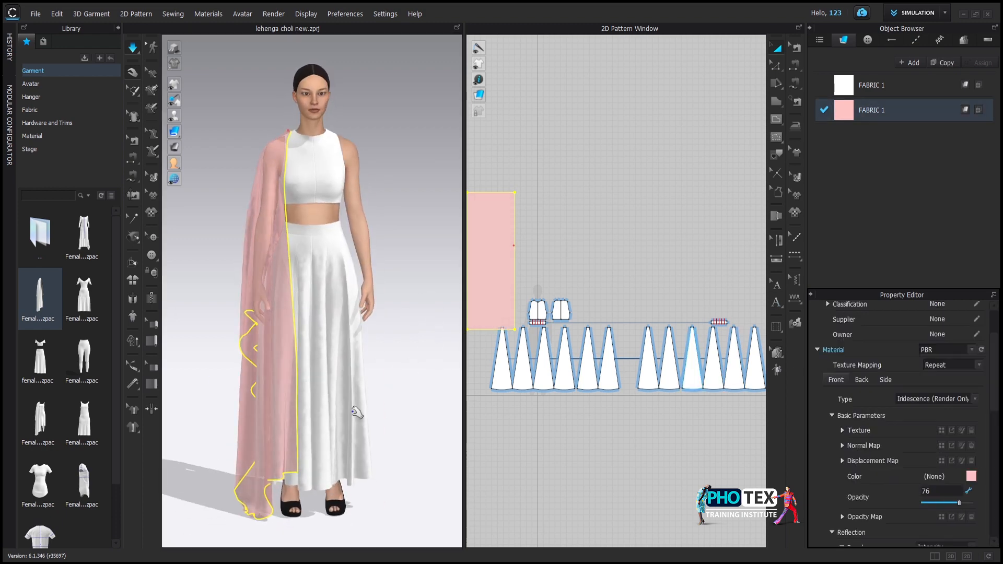
{"action": "mouse_move", "coordinate": [356, 413]}
{"action": "left_mouse_down"}
{"action": "mouse_move", "coordinate": [428, 399]}
{"action": "mouse_move", "coordinate": [395, 384]}
{"action": "mouse_move", "coordinate": [366, 397]}
{"action": "left_mouse_up"}
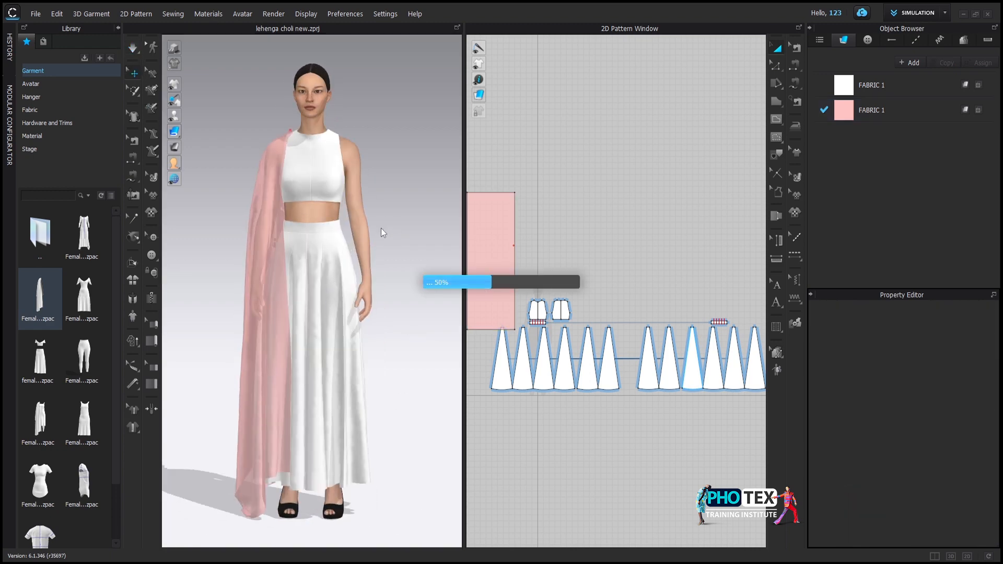
Lengthen all twelve skirt panels by stretching them downward together, and simulate the skirt's drape on the avatar.
{"action": "scroll", "coordinate": [686, 399], "scroll_direction": "down", "scroll_amount": 1}
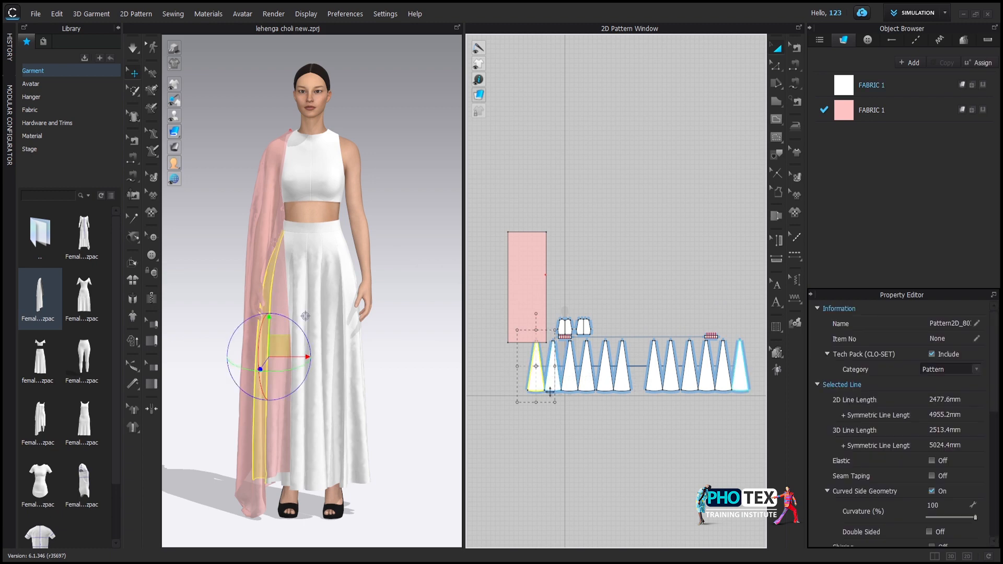
{"action": "scroll", "coordinate": [550, 392], "scroll_direction": "up", "scroll_amount": 2}
{"action": "scroll", "coordinate": [659, 387], "scroll_direction": "down", "scroll_amount": 2}
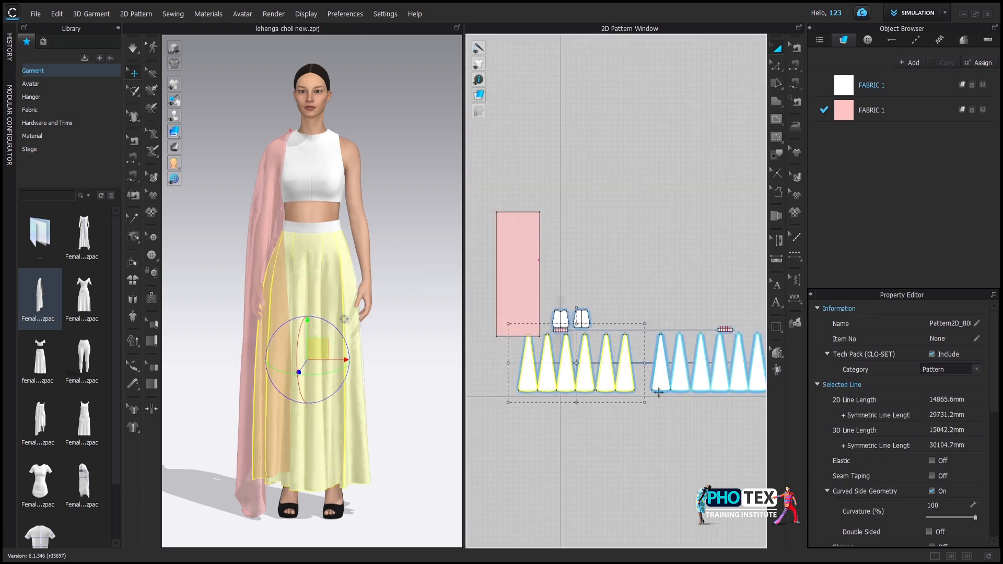
{"action": "scroll", "coordinate": [700, 392], "scroll_direction": "down", "scroll_amount": 2}
{"action": "scroll", "coordinate": [684, 405], "scroll_direction": "up", "scroll_amount": 3}
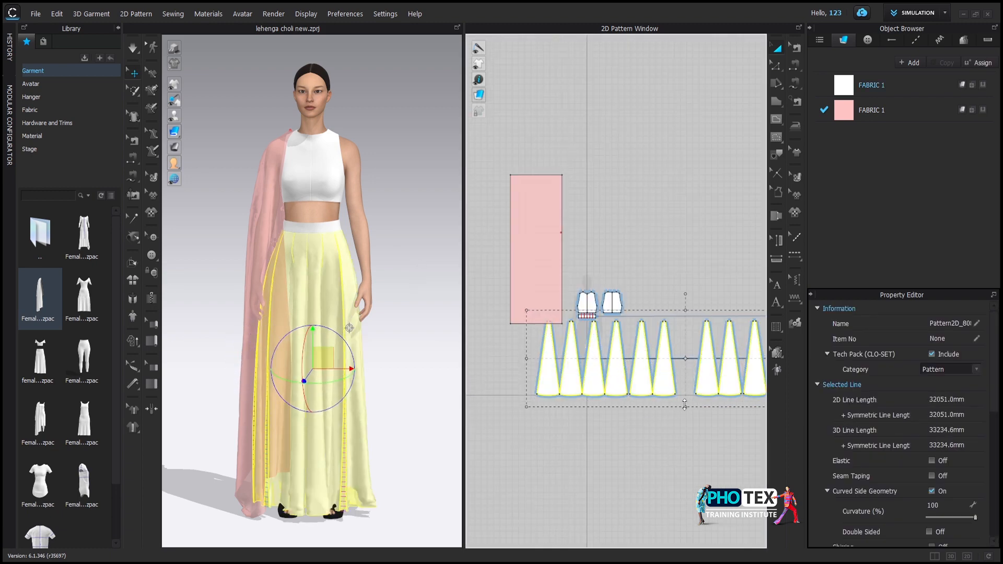
{"action": "left_click", "coordinate": [134, 49]}
{"action": "left_click_drag", "start_coordinate": [352, 363], "coordinate": [310, 389]}
{"action": "left_click", "coordinate": [381, 405]}
{"action": "scroll", "coordinate": [331, 464], "scroll_direction": "down", "scroll_amount": 3}
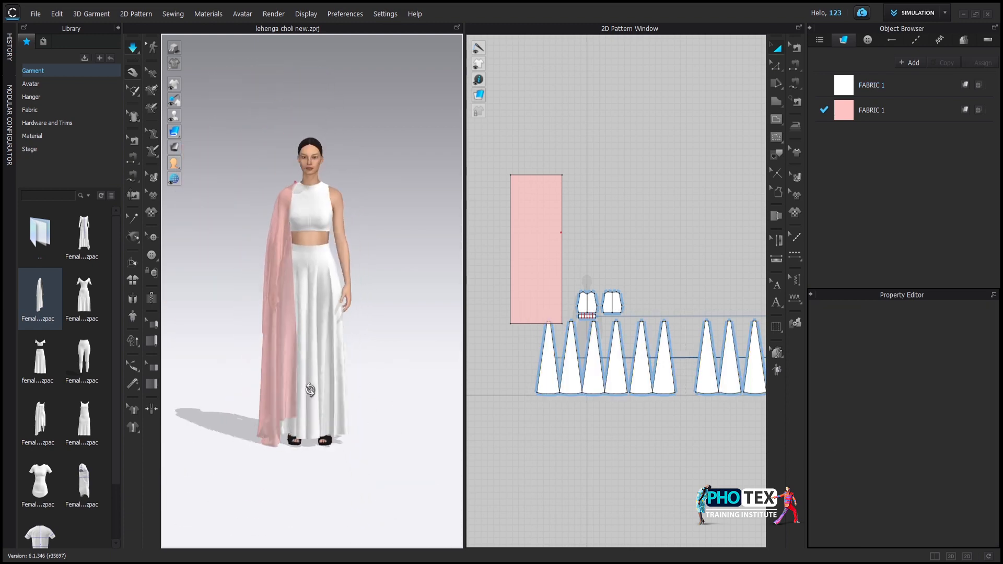
Examine the choli, skirt and dupatta from several angles and up close with the avatar hidden, and show the avatar again.
{"action": "left_click_drag", "start_coordinate": [233, 329], "coordinate": [318, 300]}
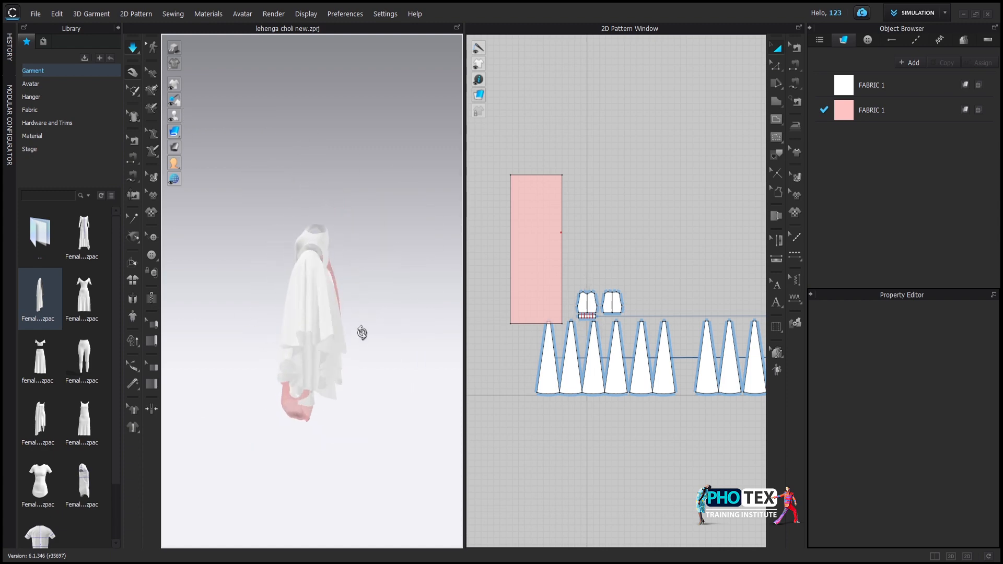
{"action": "left_click_drag", "start_coordinate": [362, 332], "coordinate": [376, 380]}
{"action": "scroll", "coordinate": [349, 258], "scroll_direction": "up", "scroll_amount": 5}
{"action": "left_click_drag", "start_coordinate": [350, 257], "coordinate": [208, 115]}
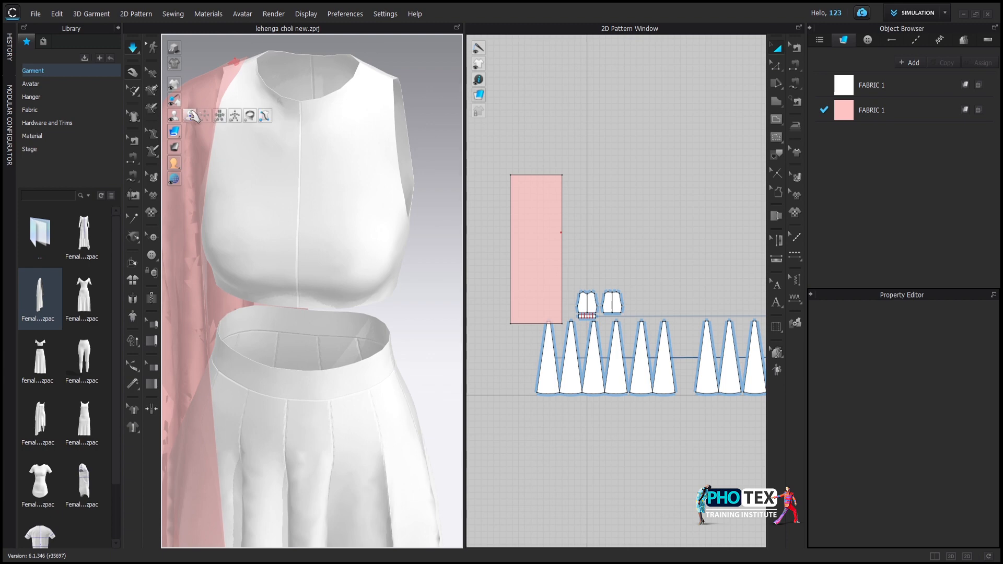
{"action": "left_click", "coordinate": [191, 116]}
{"action": "scroll", "coordinate": [199, 164], "scroll_direction": "down", "scroll_amount": 5}
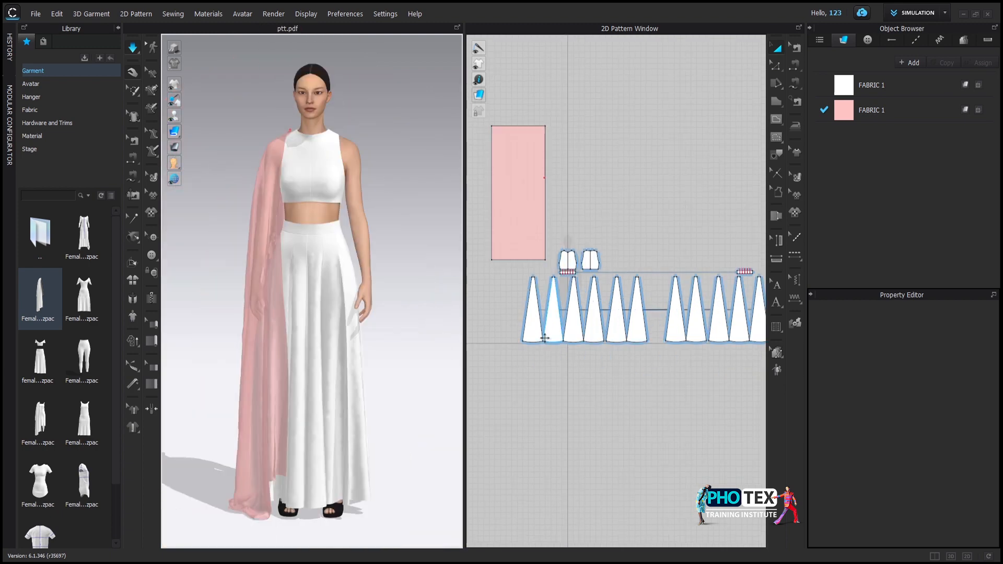
Add the blue-ground kali 1 graphic to the first skirt panel in the 2D pattern layout.
{"action": "scroll", "coordinate": [621, 209], "scroll_direction": "up", "scroll_amount": 3}
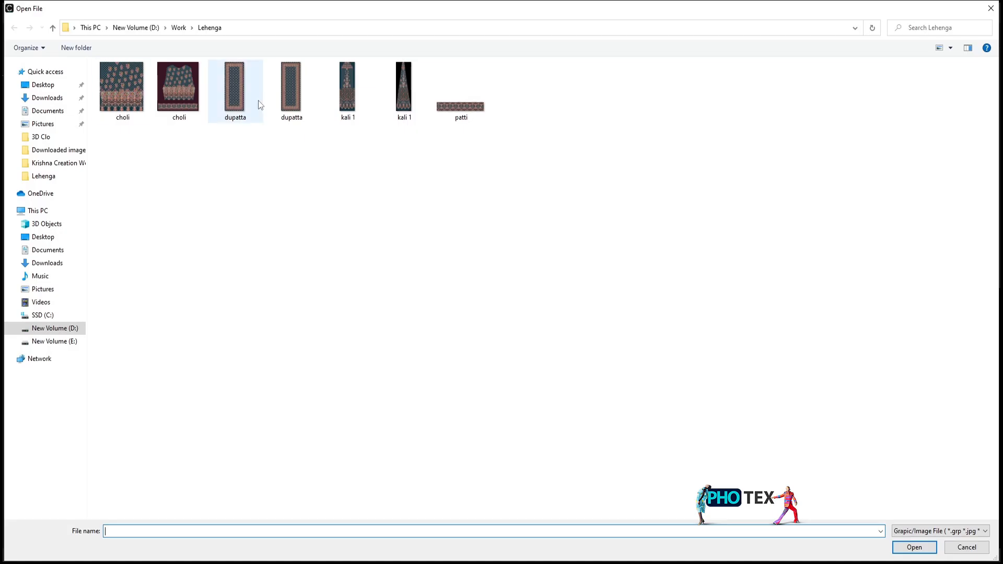
{"action": "double_click", "coordinate": [350, 87]}
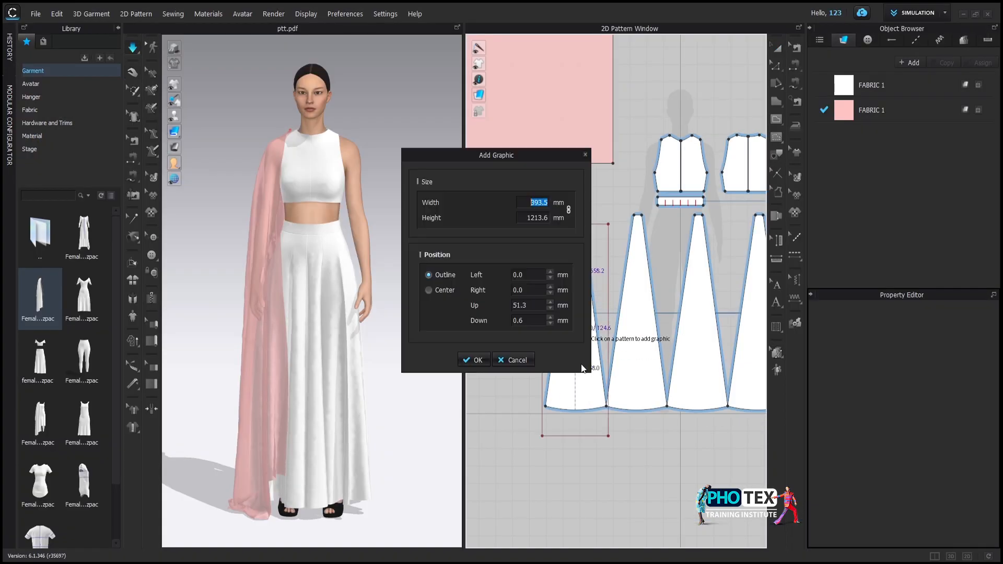
{"action": "left_click", "coordinate": [477, 360]}
{"action": "scroll", "coordinate": [577, 313], "scroll_direction": "up", "scroll_amount": 5}
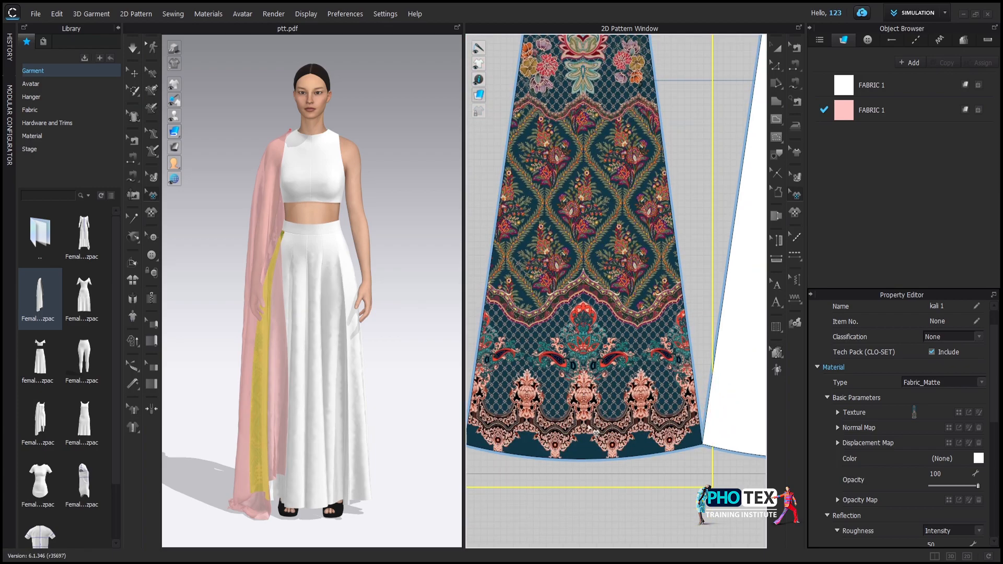
Add the same kali 1 graphic to each of the remaining skirt panels, down to the last one.
{"action": "scroll", "coordinate": [577, 313], "scroll_direction": "down", "scroll_amount": 3}
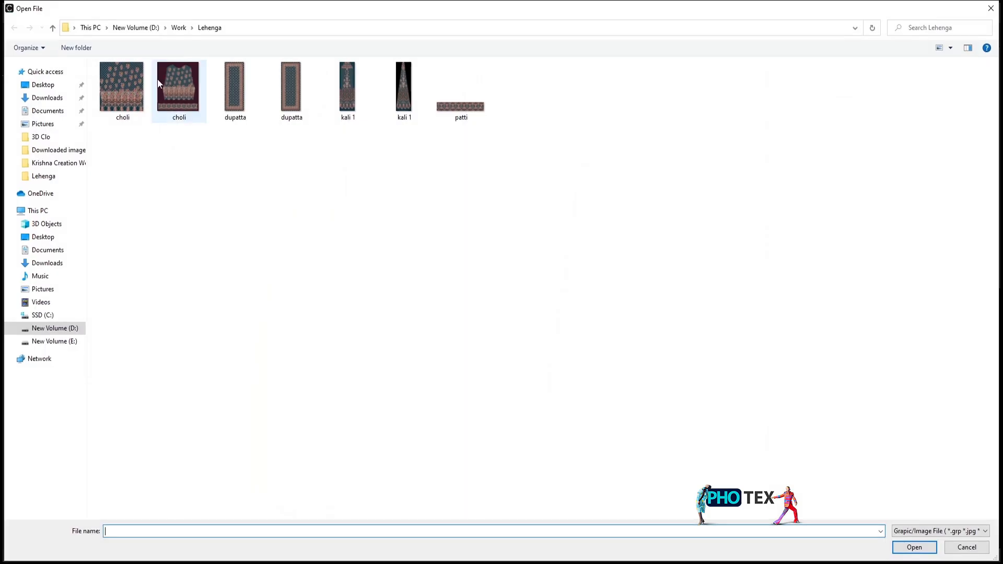
{"action": "double_click", "coordinate": [347, 86]}
{"action": "scroll", "coordinate": [645, 454], "scroll_direction": "up", "scroll_amount": 3}
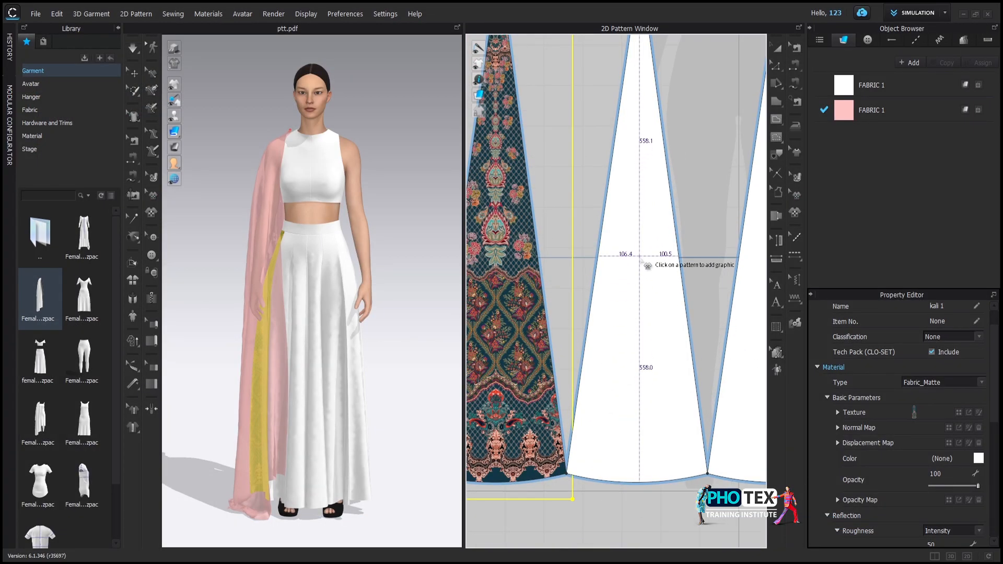
{"action": "scroll", "coordinate": [647, 455], "scroll_direction": "down", "scroll_amount": 3}
{"action": "scroll", "coordinate": [575, 314], "scroll_direction": "up", "scroll_amount": 3}
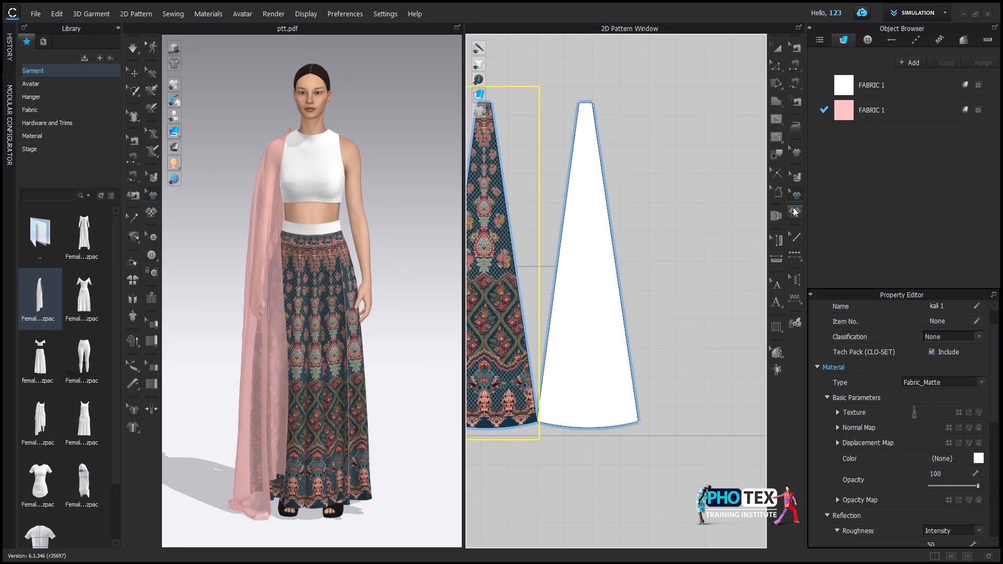
{"action": "left_click", "coordinate": [596, 269]}
{"action": "left_click", "coordinate": [474, 360]}
{"action": "scroll", "coordinate": [575, 313], "scroll_direction": "up", "scroll_amount": 3}
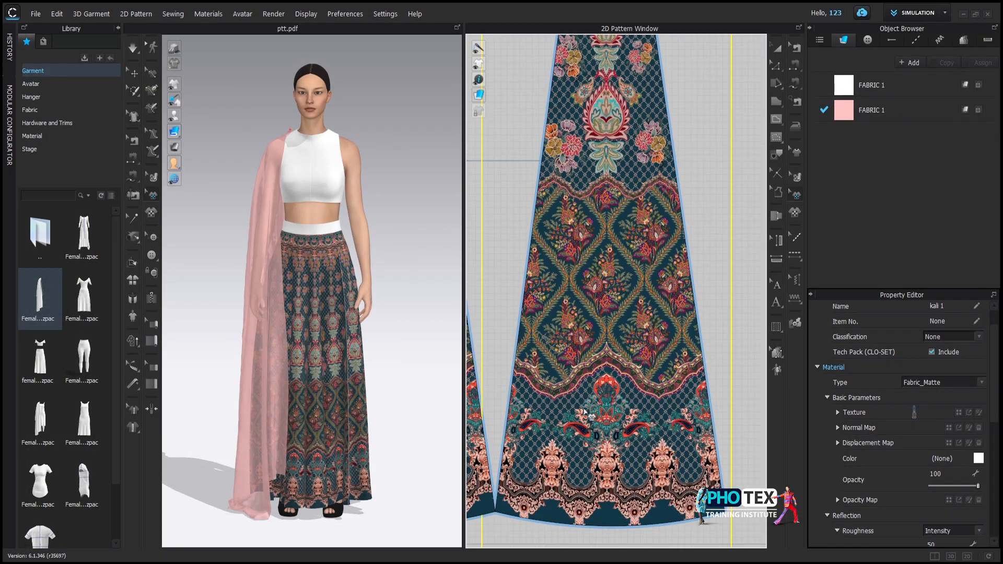
Add the choli graphic to both halves of the front bodice.
{"action": "scroll", "coordinate": [496, 375], "scroll_direction": "down", "scroll_amount": 5}
{"action": "scroll", "coordinate": [522, 334], "scroll_direction": "up", "scroll_amount": 4}
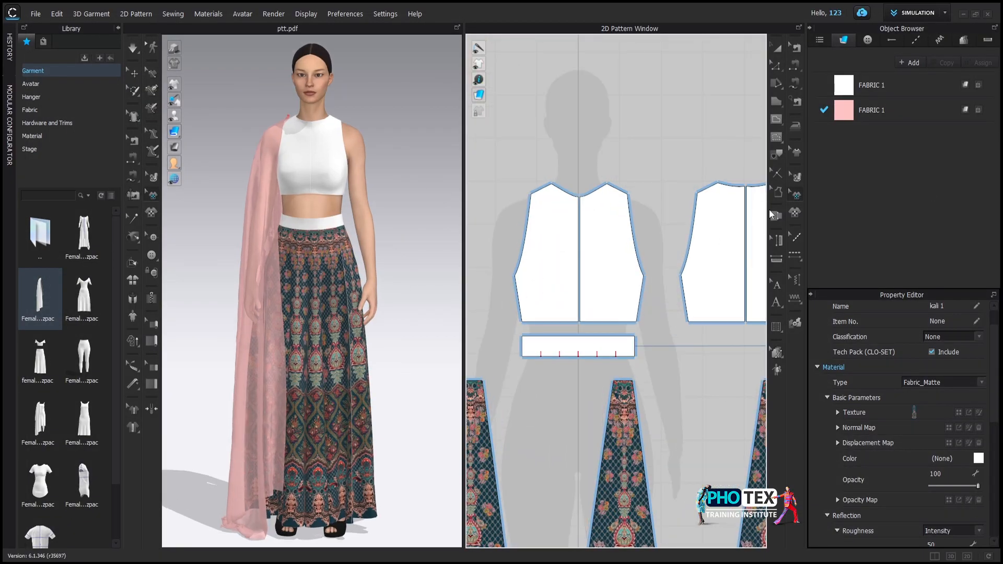
{"action": "left_click", "coordinate": [637, 269]}
{"action": "double_click", "coordinate": [179, 86]}
{"action": "key", "text": "Return"}
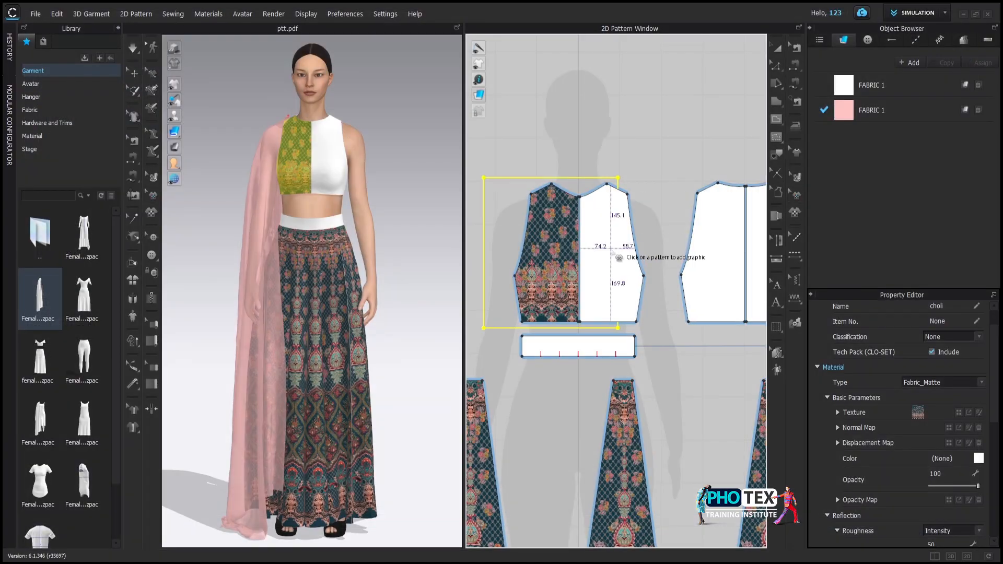
{"action": "left_click", "coordinate": [588, 238]}
{"action": "left_click", "coordinate": [447, 414]}
Add the choli graphic to both halves of the back bodice.
{"action": "scroll", "coordinate": [575, 261], "scroll_direction": "down", "scroll_amount": 2}
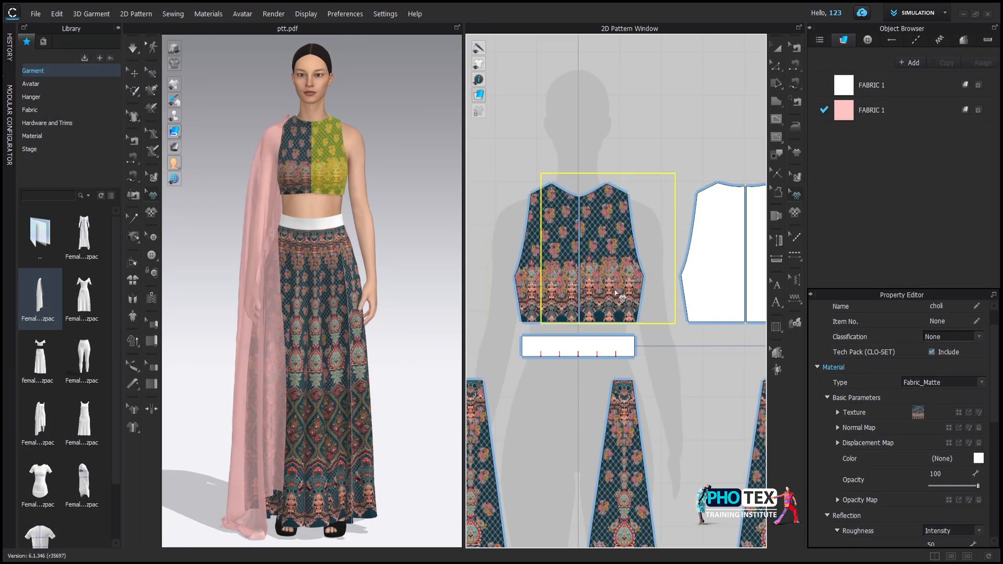
{"action": "left_click", "coordinate": [795, 214]}
{"action": "left_click", "coordinate": [580, 287]}
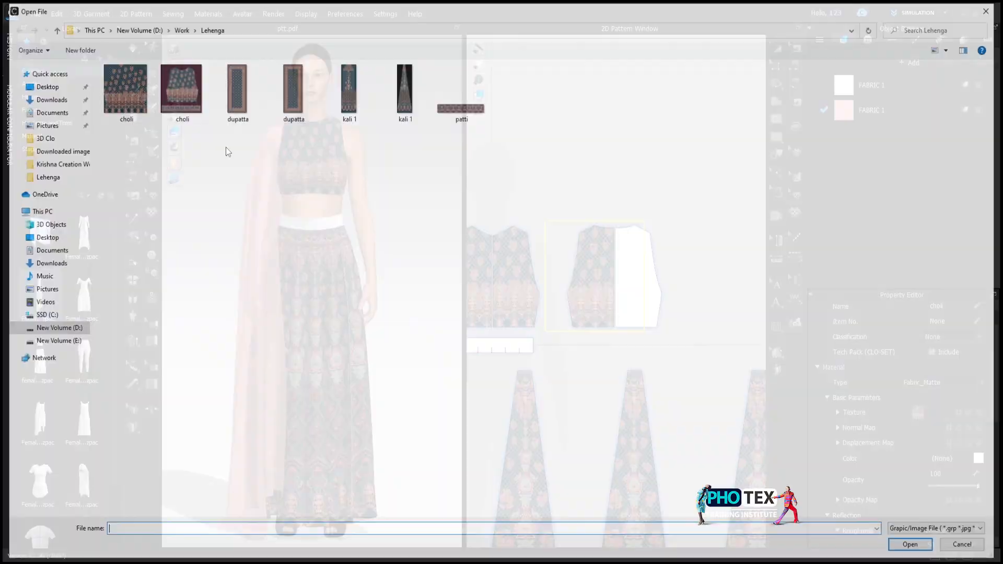
Add the patti graphic to the front and back waistband pieces.
{"action": "left_click", "coordinate": [546, 335]}
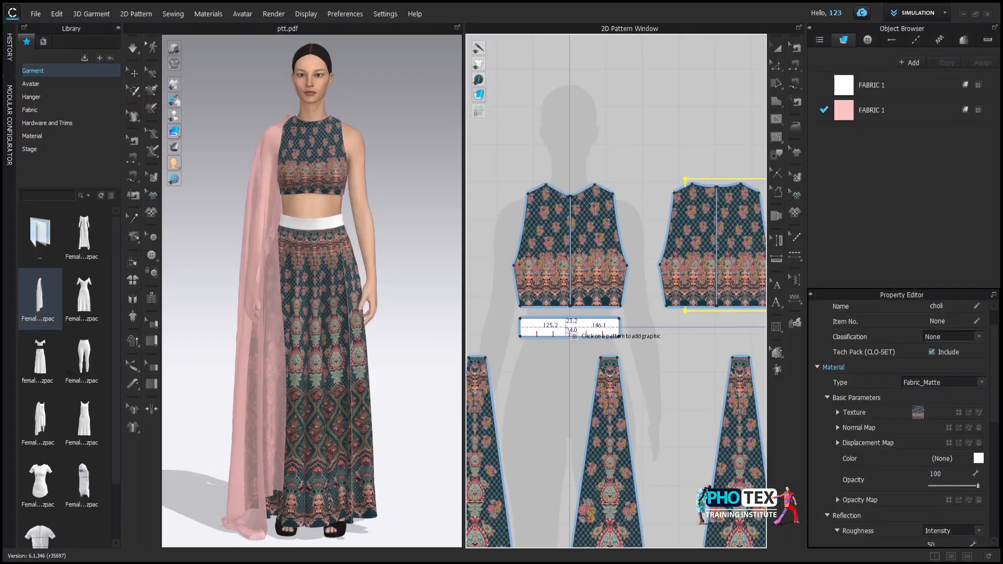
{"action": "key", "text": "Return"}
{"action": "scroll", "coordinate": [546, 340], "scroll_direction": "up", "scroll_amount": 3}
{"action": "left_click", "coordinate": [606, 288]}
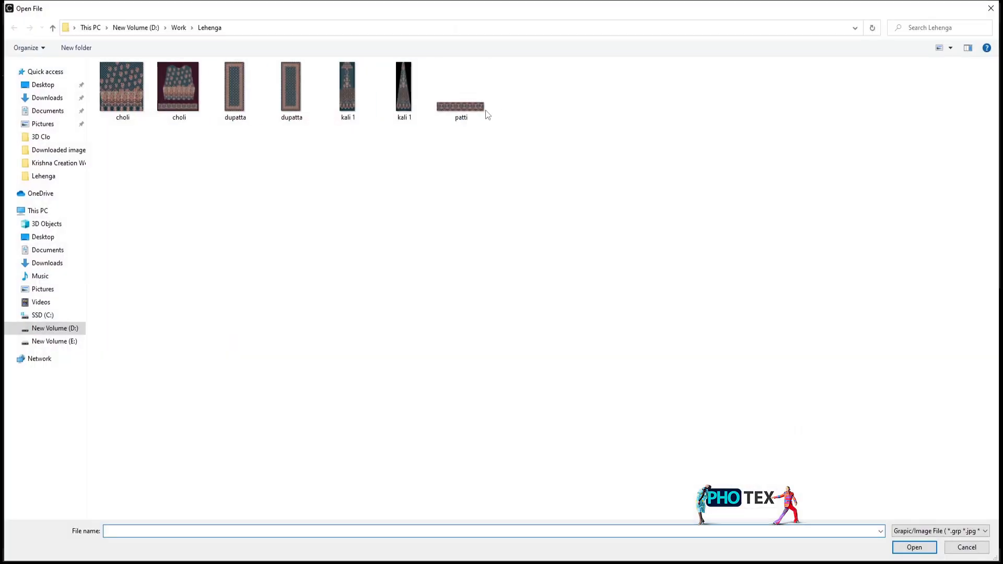
{"action": "key", "text": "Return"}
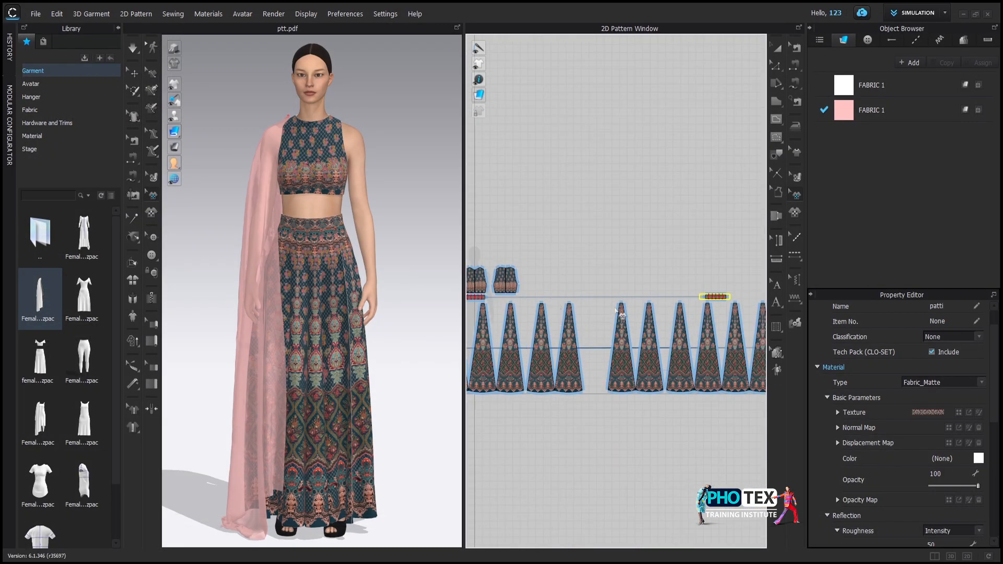
Check the printed choli and skirt in simulation from the side and front, and examine the kali print up close.
{"action": "scroll", "coordinate": [554, 312], "scroll_direction": "down", "scroll_amount": 3}
{"action": "key", "text": "6"}
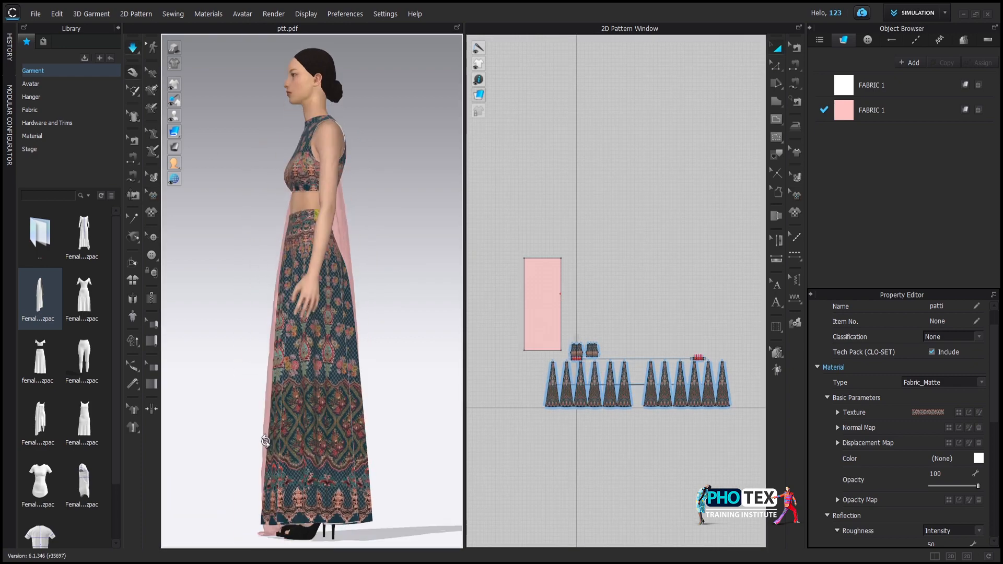
{"action": "left_click", "coordinate": [447, 459]}
{"action": "left_click_drag", "start_coordinate": [409, 428], "coordinate": [346, 447]}
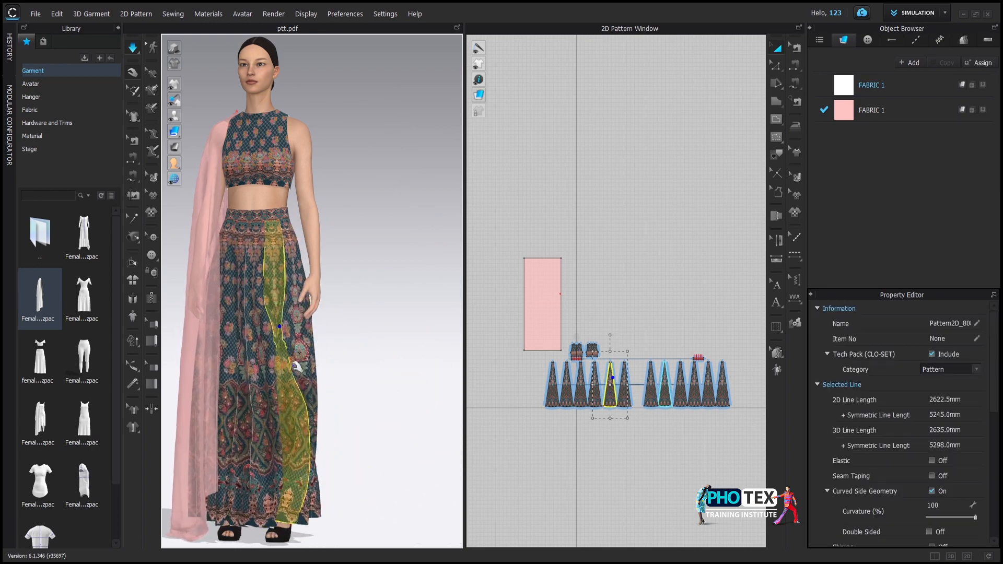
{"action": "left_click_drag", "start_coordinate": [272, 488], "coordinate": [262, 406]}
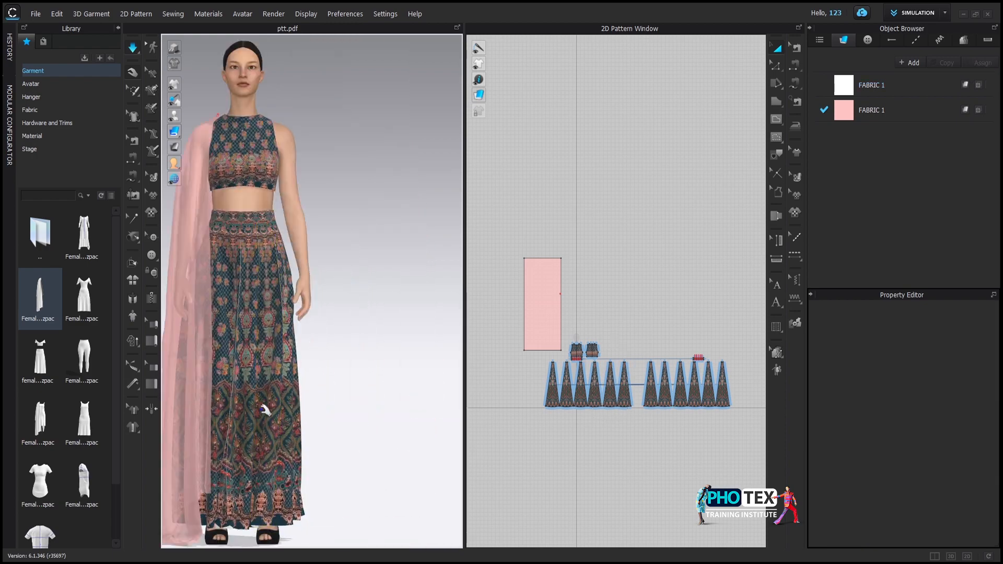
{"action": "scroll", "coordinate": [445, 325], "scroll_direction": "up", "scroll_amount": 5}
{"action": "scroll", "coordinate": [446, 324], "scroll_direction": "up", "scroll_amount": 2}
{"action": "left_click", "coordinate": [309, 336]}
{"action": "scroll", "coordinate": [589, 392], "scroll_direction": "up", "scroll_amount": 10}
{"action": "left_click", "coordinate": [541, 340]}
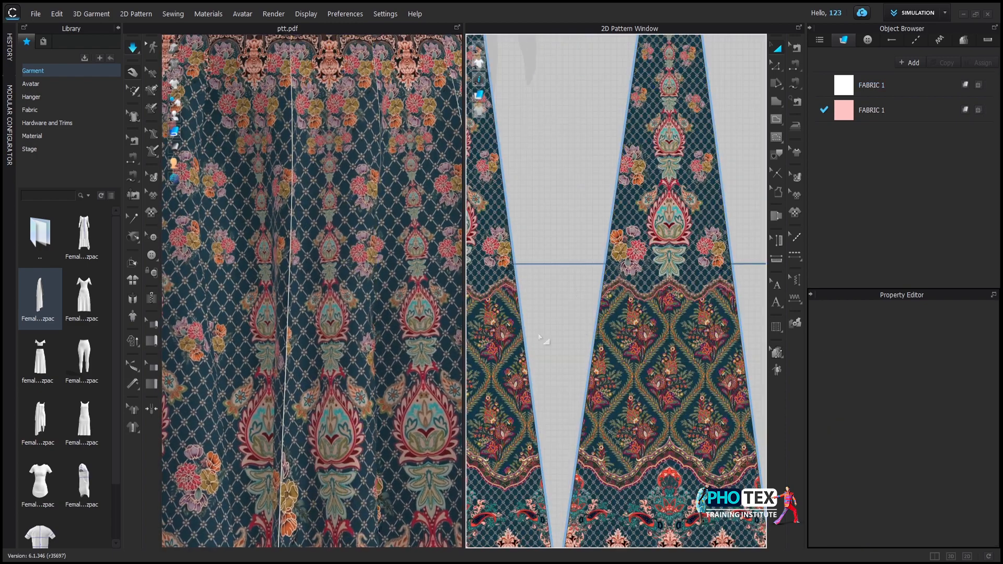
Set the colour of the choli and skirt's base fabric to a very dark teal matching the print.
{"action": "scroll", "coordinate": [599, 340], "scroll_direction": "down", "scroll_amount": 5}
{"action": "scroll", "coordinate": [312, 290], "scroll_direction": "down", "scroll_amount": 8}
{"action": "left_click", "coordinate": [867, 85]}
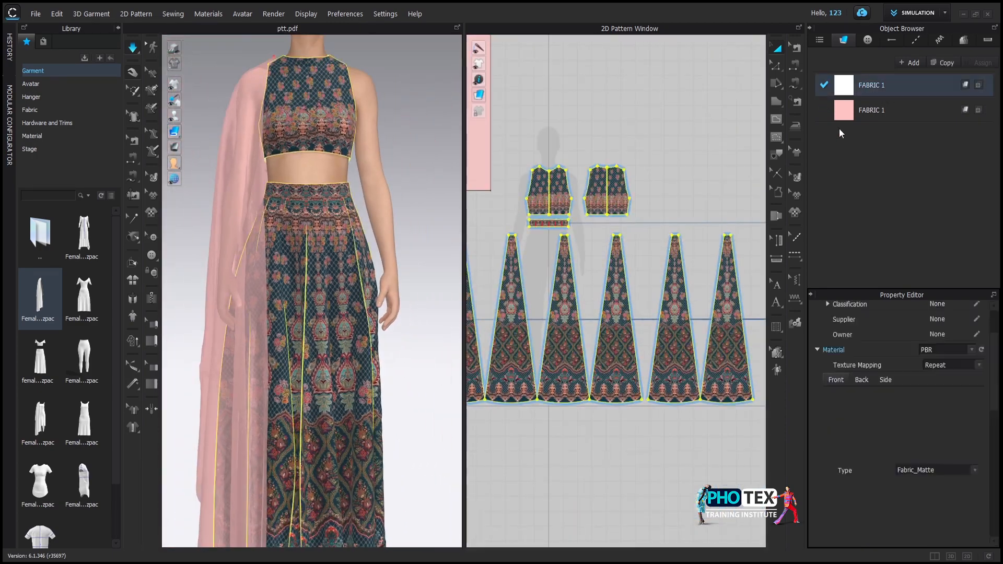
{"action": "left_click", "coordinate": [852, 329]}
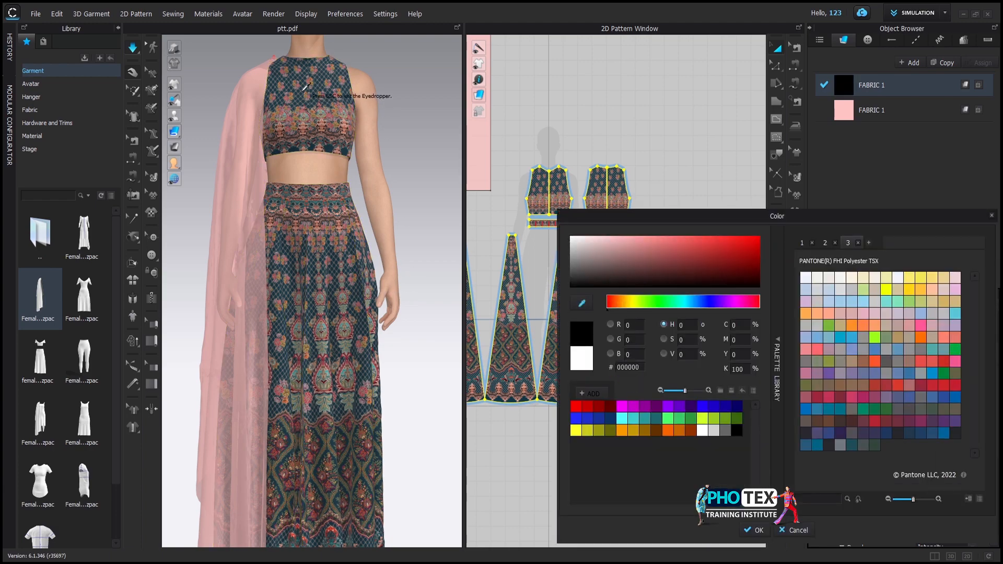
{"action": "left_click", "coordinate": [664, 281]}
{"action": "left_click", "coordinate": [754, 530]}
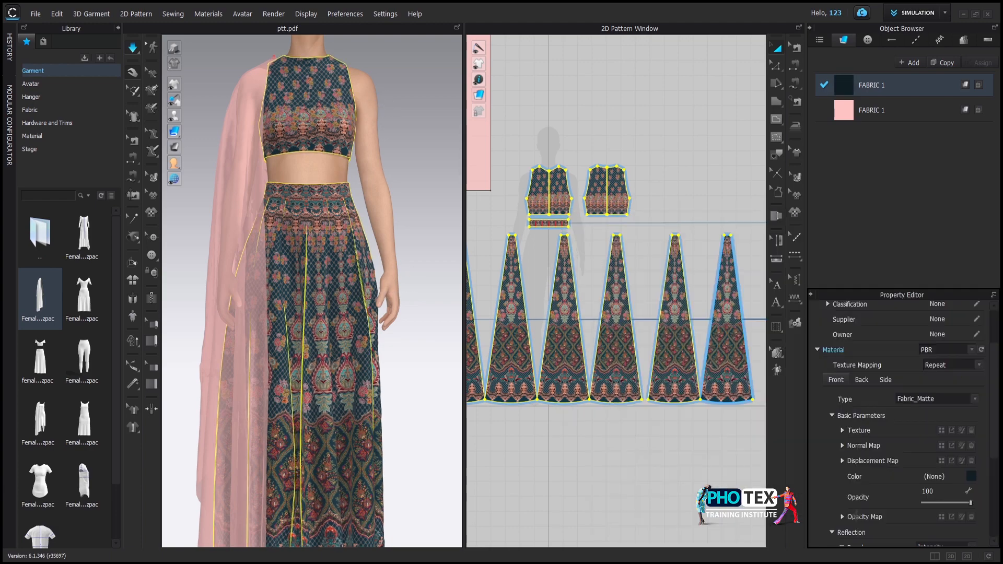
{"action": "left_click", "coordinate": [606, 465]}
Add the dupatta graphic to the dupatta pattern and enlarge it to cover the whole rectangle.
{"action": "left_click_drag", "start_coordinate": [365, 381], "coordinate": [344, 392]}
{"action": "scroll", "coordinate": [344, 392], "scroll_direction": "up", "scroll_amount": 1}
{"action": "scroll", "coordinate": [343, 392], "scroll_direction": "down", "scroll_amount": 1}
{"action": "scroll", "coordinate": [569, 418], "scroll_direction": "down", "scroll_amount": 6}
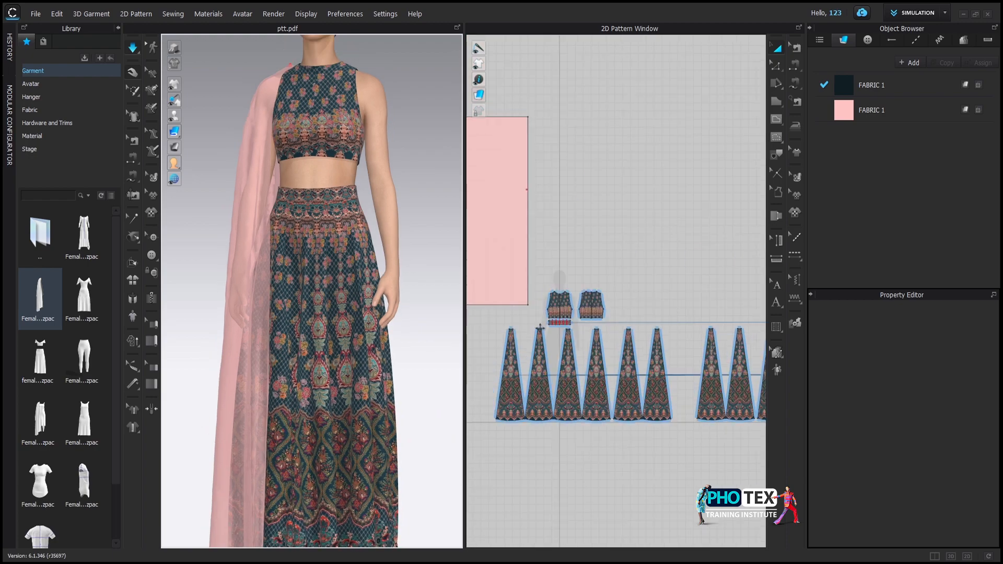
{"action": "scroll", "coordinate": [365, 282], "scroll_direction": "down", "scroll_amount": 4}
{"action": "right_click", "coordinate": [517, 270]}
{"action": "left_click", "coordinate": [795, 212]}
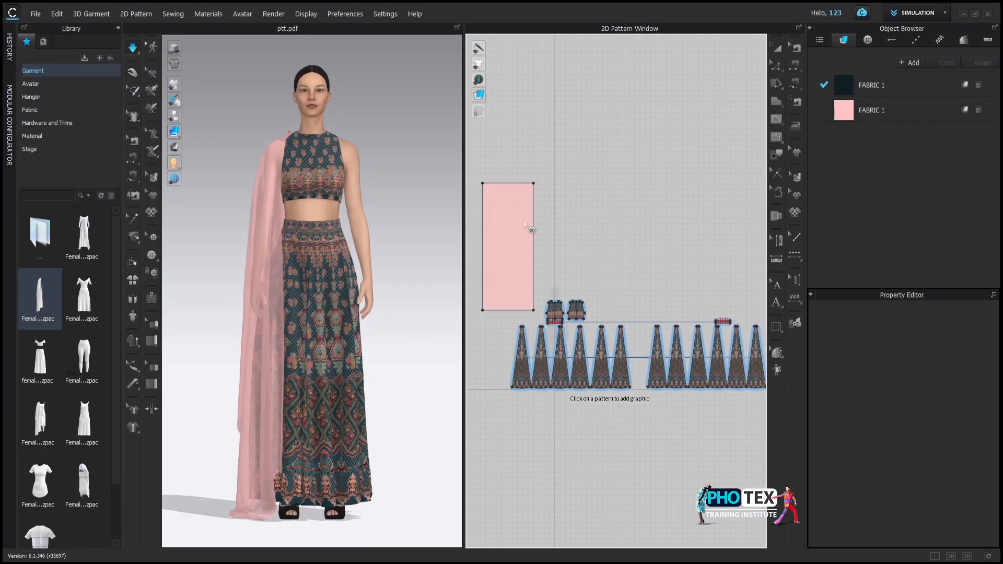
{"action": "left_click_drag", "start_coordinate": [493, 209], "coordinate": [518, 270]}
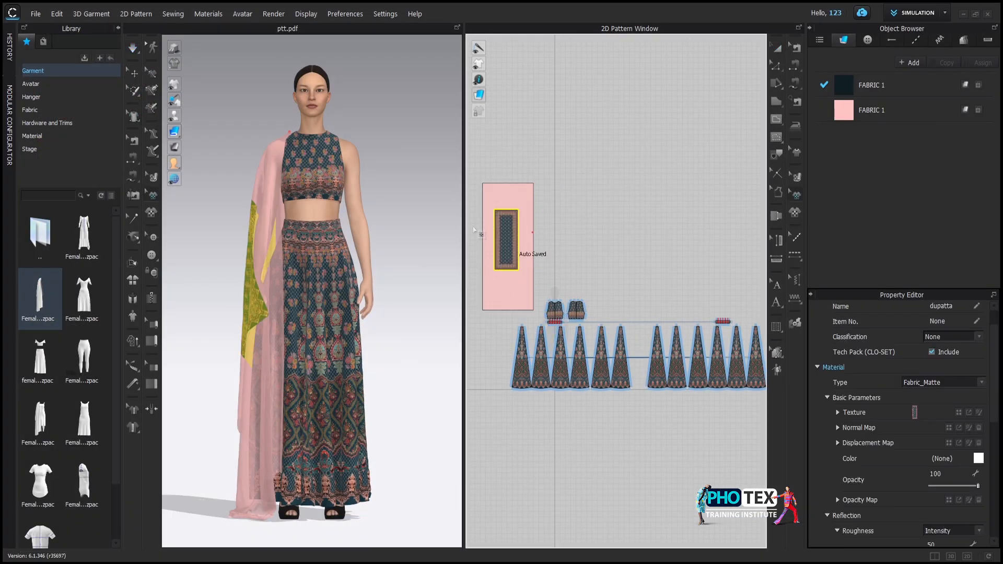
{"action": "scroll", "coordinate": [584, 206], "scroll_direction": "up", "scroll_amount": 3}
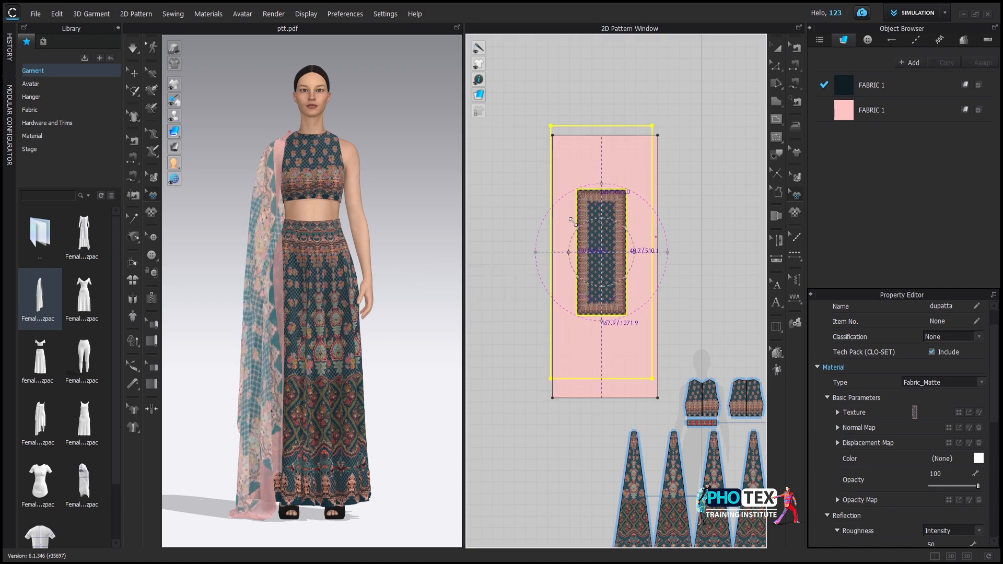
{"action": "left_click", "coordinate": [528, 235]}
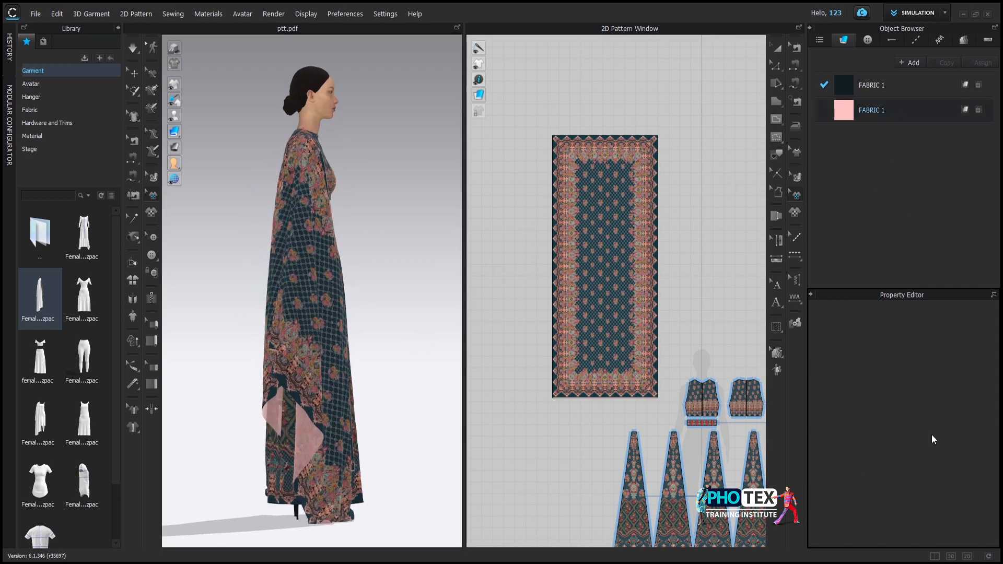
Set the colour of the dupatta's base fabric to a muted teal matching the print.
{"action": "left_click", "coordinate": [931, 434]}
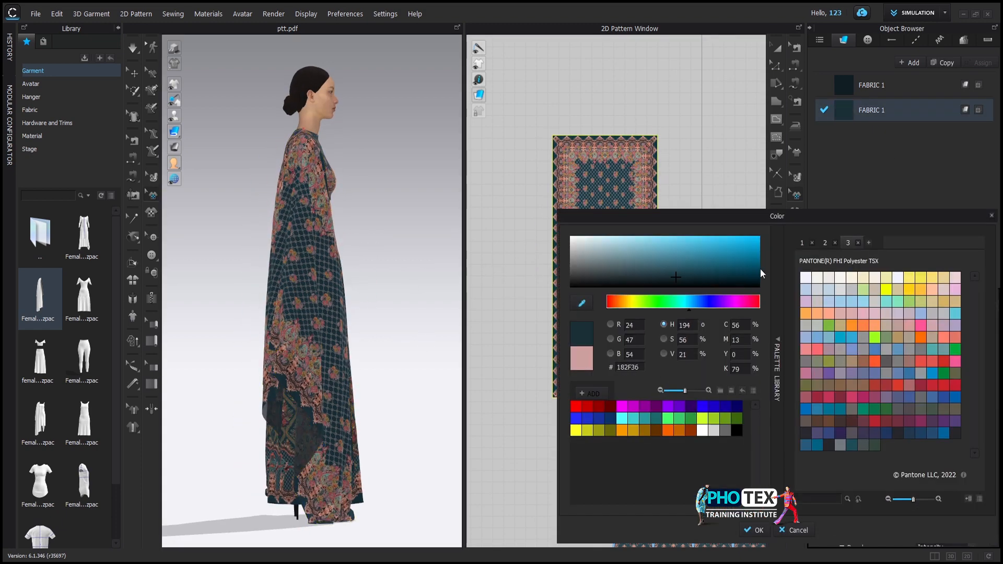
{"action": "left_click", "coordinate": [755, 530]}
{"action": "key", "text": "8"}
{"action": "left_click", "coordinate": [302, 394]}
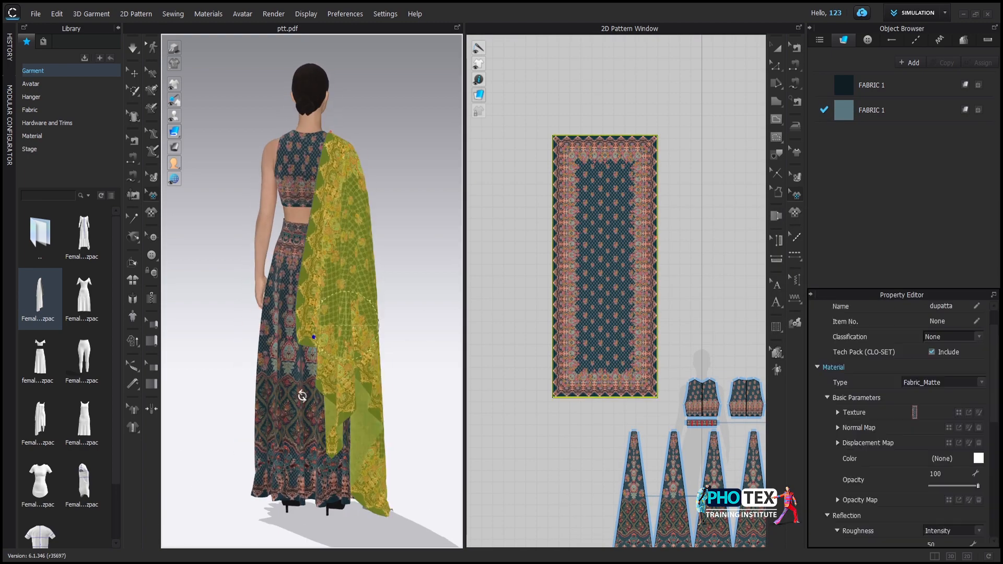
Simulate the outfit and check the printed dupatta and choli from the front, from above and up close.
{"action": "left_click", "coordinate": [206, 197]}
{"action": "key", "text": "space"}
{"action": "key", "text": "2"}
{"action": "scroll", "coordinate": [351, 362], "scroll_direction": "up", "scroll_amount": 10}
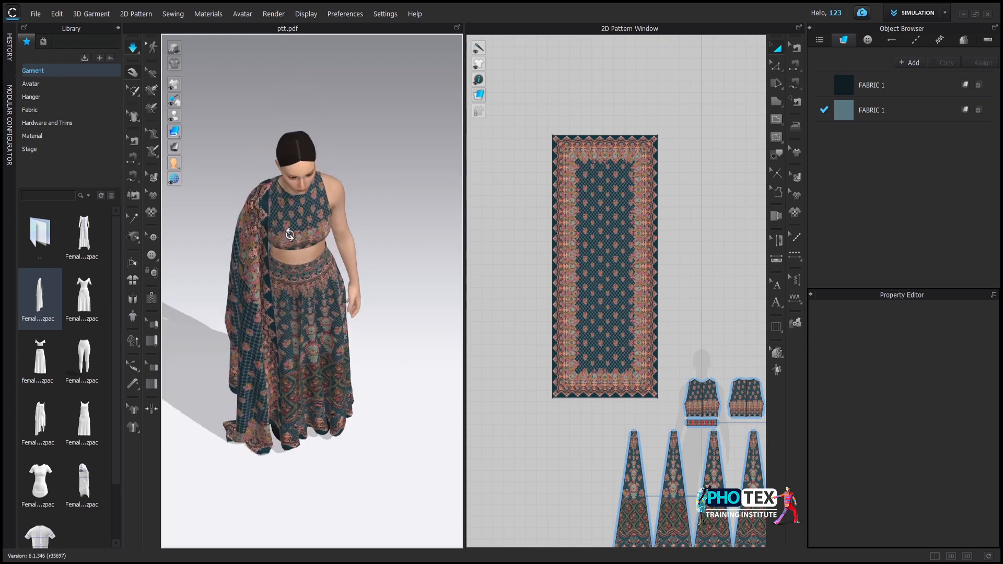
{"action": "left_click_drag", "start_coordinate": [322, 307], "coordinate": [288, 268]}
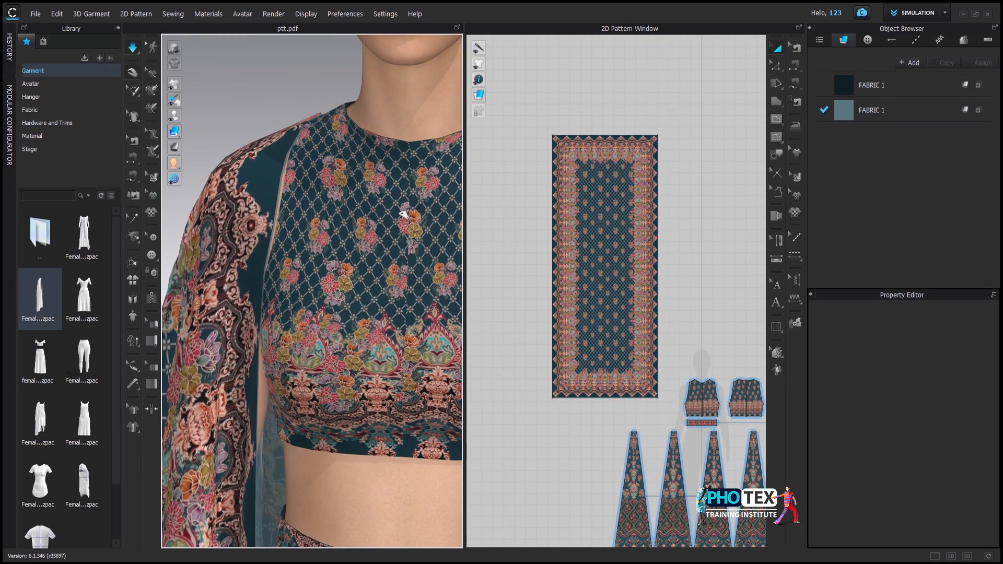
{"action": "key", "text": "2"}
{"action": "left_click_drag", "start_coordinate": [416, 175], "coordinate": [284, 380]}
Hide the dupatta on the avatar and switch the workspace to show only the 3D garment view.
{"action": "left_click", "coordinate": [287, 376]}
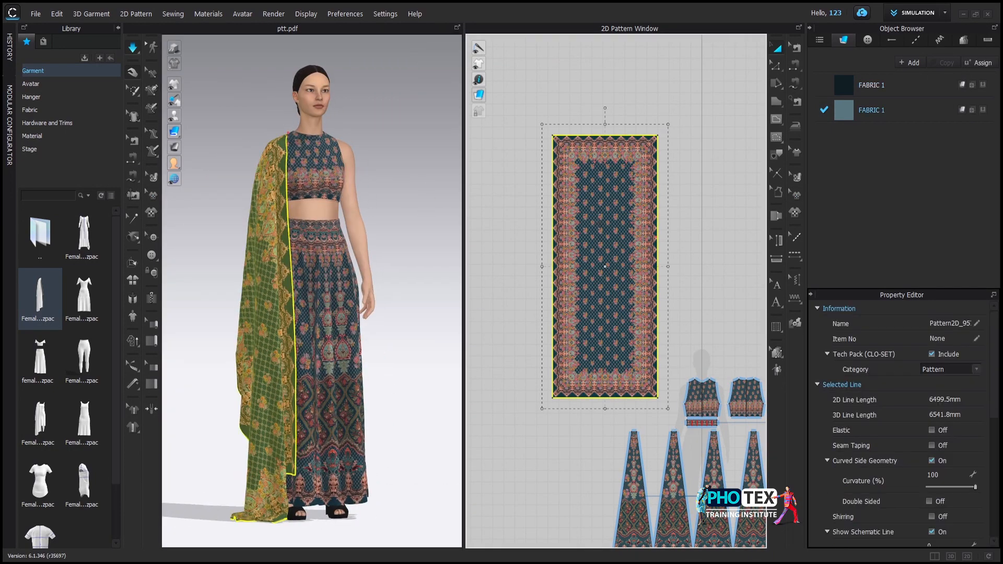
{"action": "right_click", "coordinate": [596, 250]}
{"action": "left_click", "coordinate": [640, 292]}
{"action": "mouse_move", "coordinate": [396, 334]}
{"action": "left_mouse_down"}
{"action": "mouse_move", "coordinate": [366, 337]}
{"action": "mouse_move", "coordinate": [403, 344]}
{"action": "left_mouse_up"}
{"action": "key", "text": "2"}
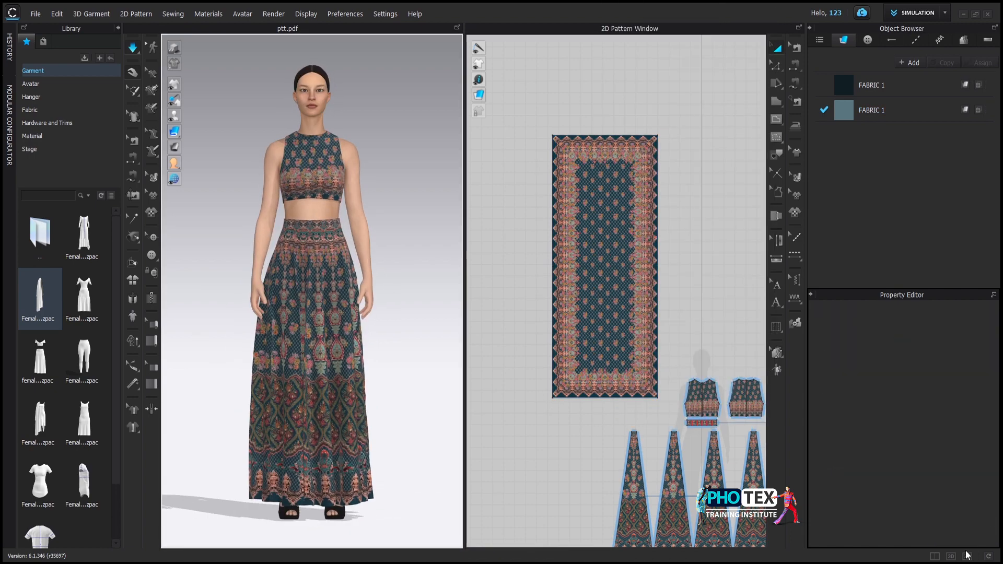
{"action": "left_click", "coordinate": [950, 557]}
{"action": "key", "text": "ctrl+z"}
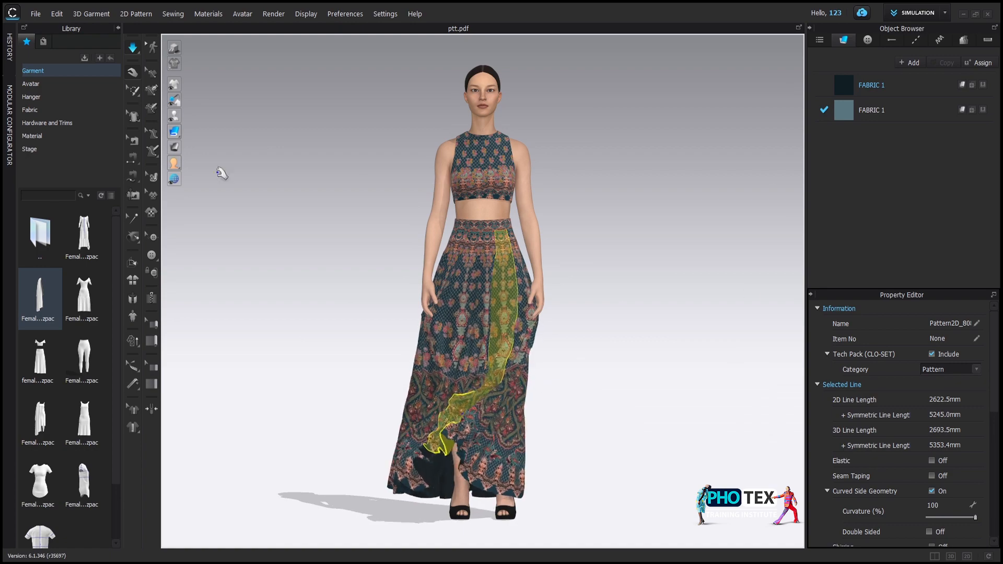
Pull the skirt's hem outward in simulation from the front and back to check how the printed panels flow.
{"action": "left_click_drag", "start_coordinate": [876, 410], "coordinate": [603, 382]}
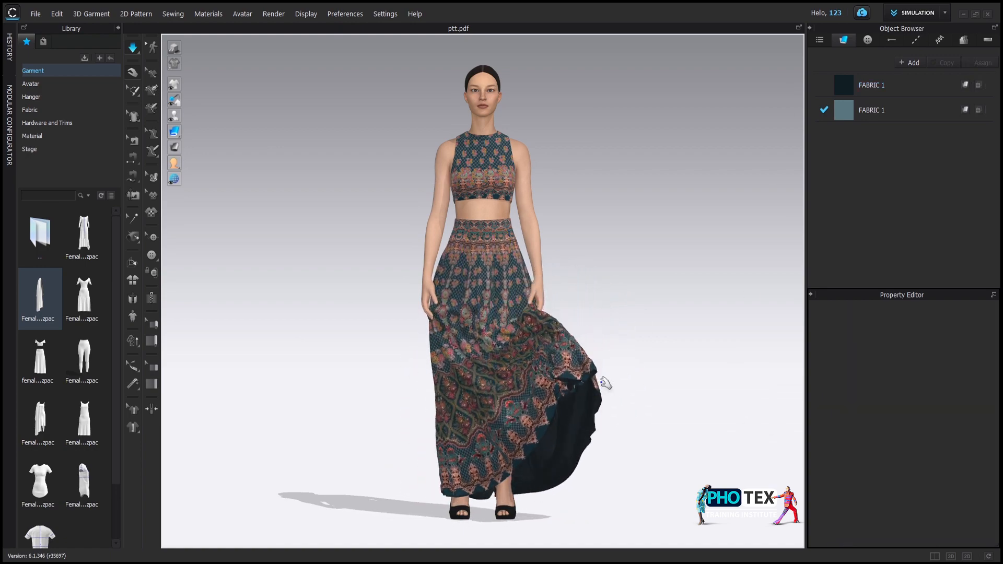
{"action": "left_click_drag", "start_coordinate": [771, 403], "coordinate": [584, 543]}
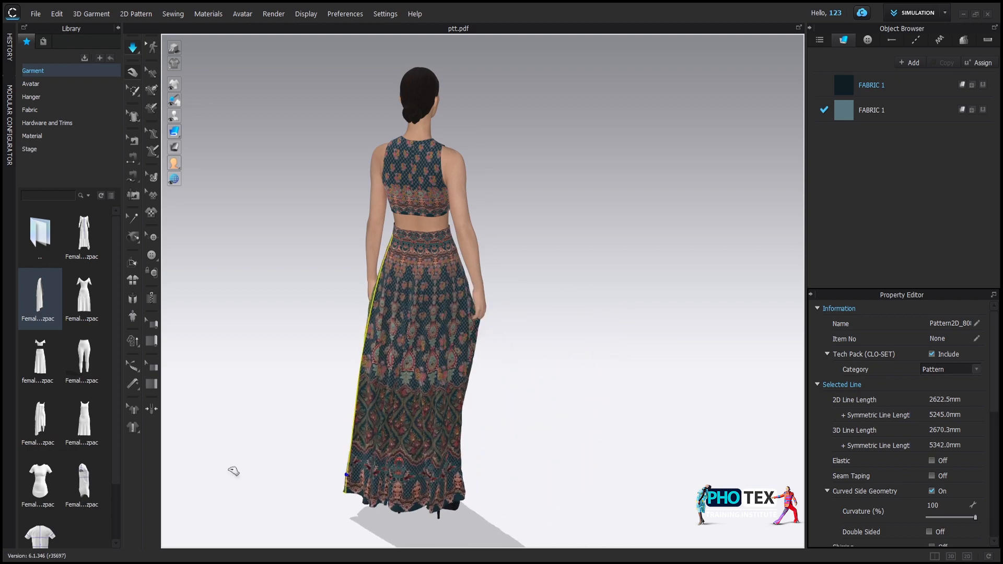
{"action": "left_click_drag", "start_coordinate": [234, 471], "coordinate": [198, 397]}
{"action": "left_click_drag", "start_coordinate": [459, 467], "coordinate": [543, 480]}
{"action": "left_click_drag", "start_coordinate": [773, 423], "coordinate": [468, 410]}
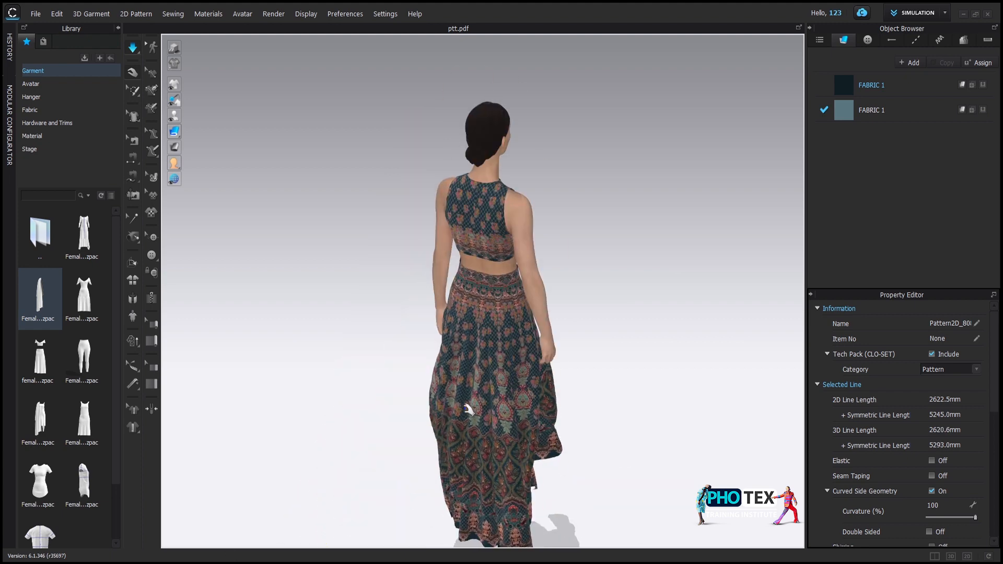
{"action": "left_click_drag", "start_coordinate": [526, 470], "coordinate": [421, 427]}
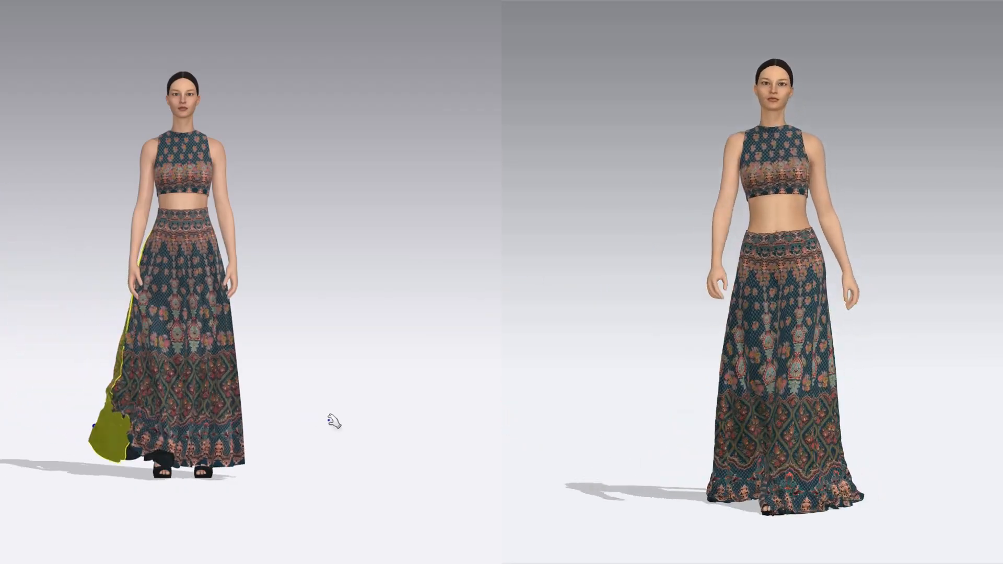
{"action": "left_click_drag", "start_coordinate": [219, 444], "coordinate": [77, 480]}
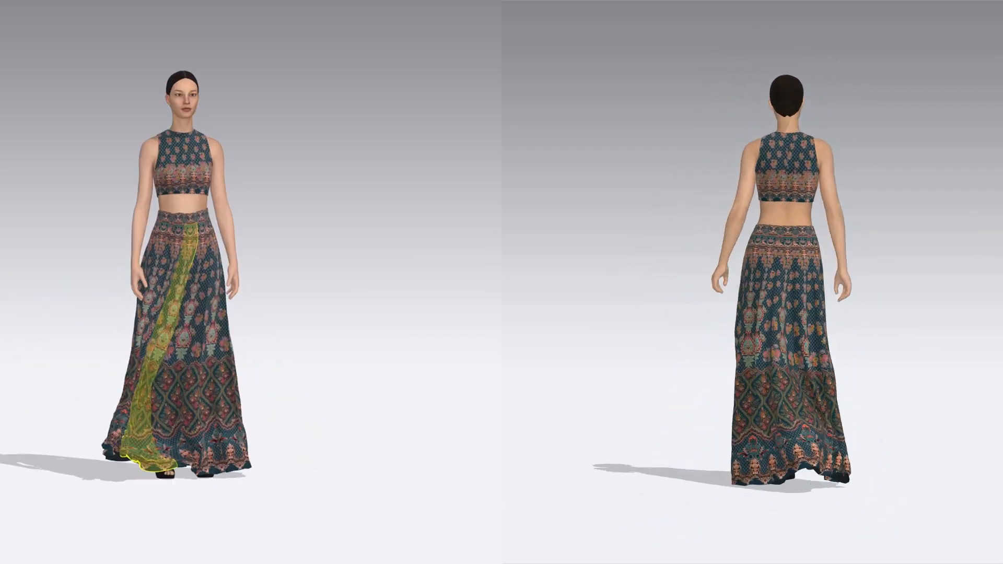
{"action": "left_click_drag", "start_coordinate": [248, 458], "coordinate": [359, 440]}
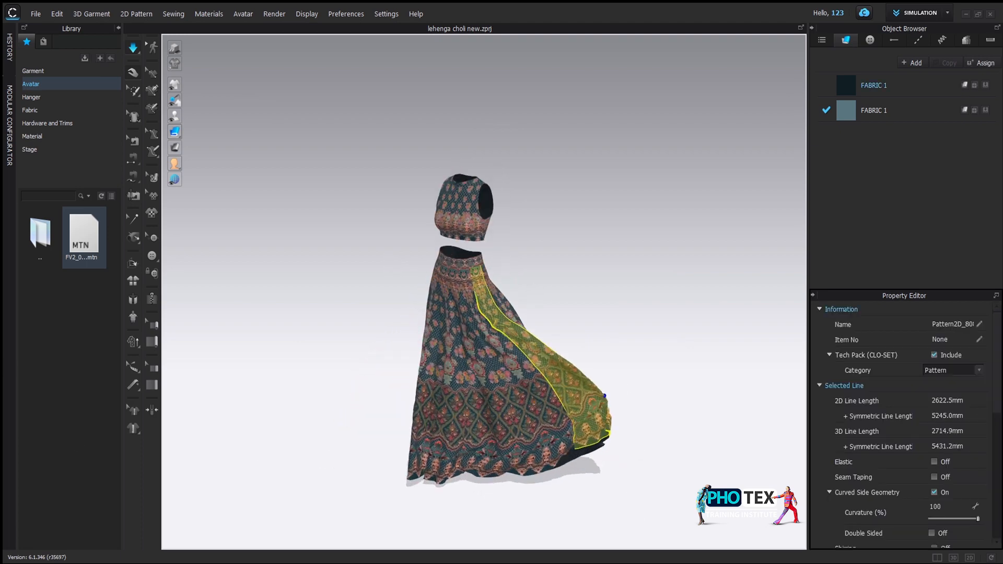
Examine the choli and skirt without the avatar from several angles, including the choli and waistband up close.
{"action": "left_click_drag", "start_coordinate": [624, 351], "coordinate": [389, 324]}
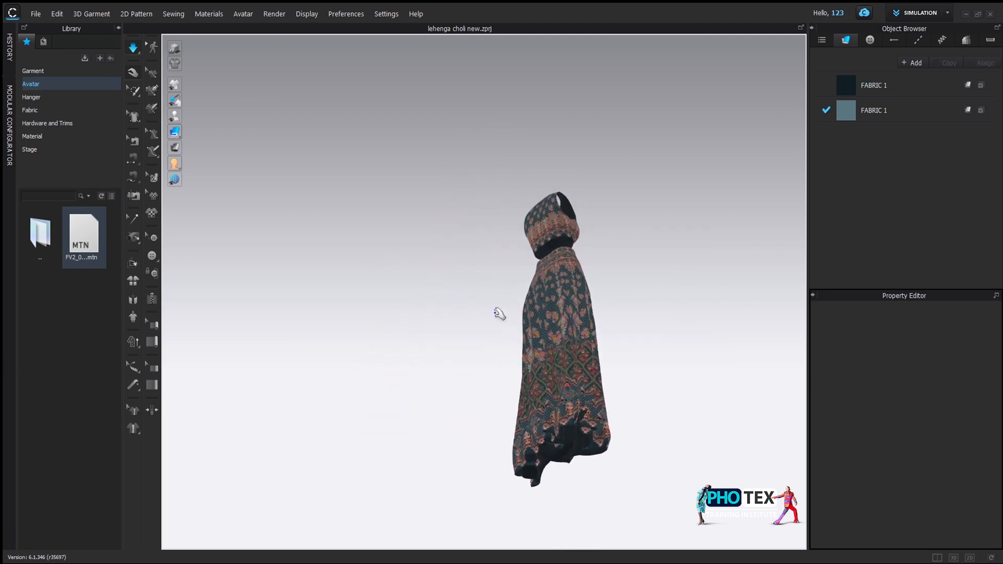
{"action": "left_click_drag", "start_coordinate": [496, 313], "coordinate": [546, 350]}
{"action": "scroll", "coordinate": [562, 302], "scroll_direction": "up", "scroll_amount": 6}
{"action": "left_click_drag", "start_coordinate": [562, 302], "coordinate": [470, 275]}
{"action": "left_click", "coordinate": [508, 274]}
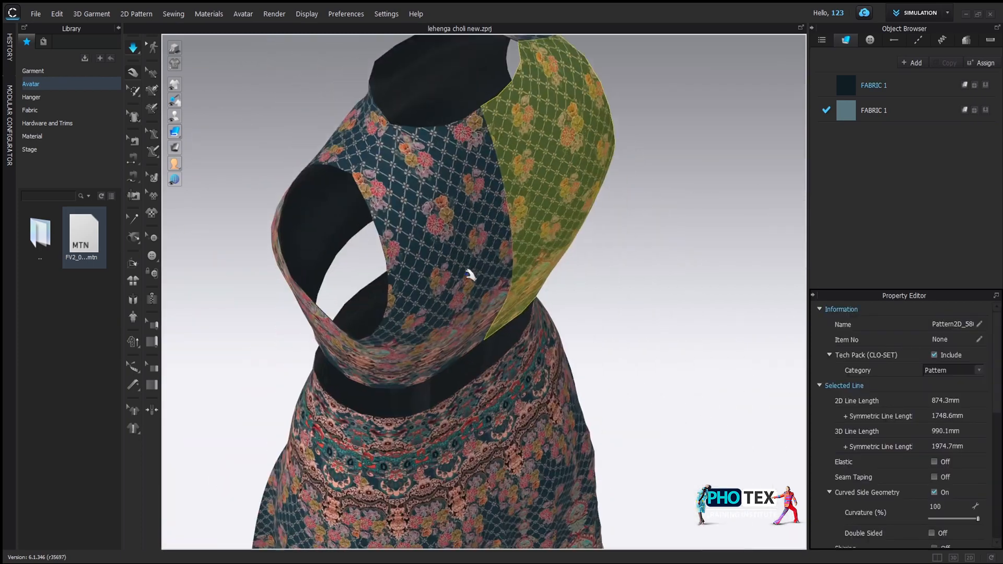
{"action": "scroll", "coordinate": [468, 275], "scroll_direction": "down", "scroll_amount": 8}
{"action": "left_click_drag", "start_coordinate": [394, 357], "coordinate": [431, 345]}
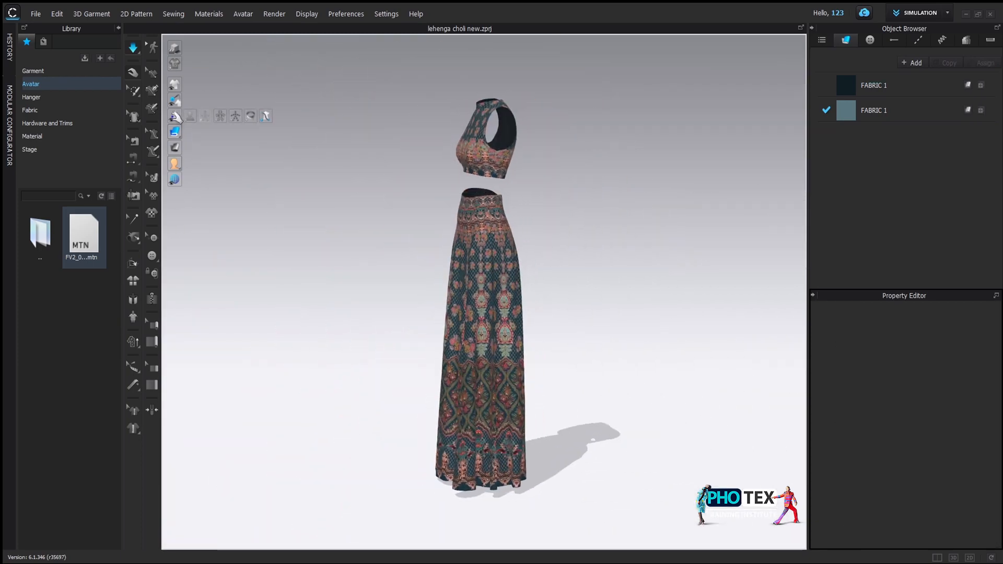
Display the avatar as a white mesh and inspect the choli and skirt on it from the back and front.
{"action": "left_click_drag", "start_coordinate": [269, 237], "coordinate": [411, 312]}
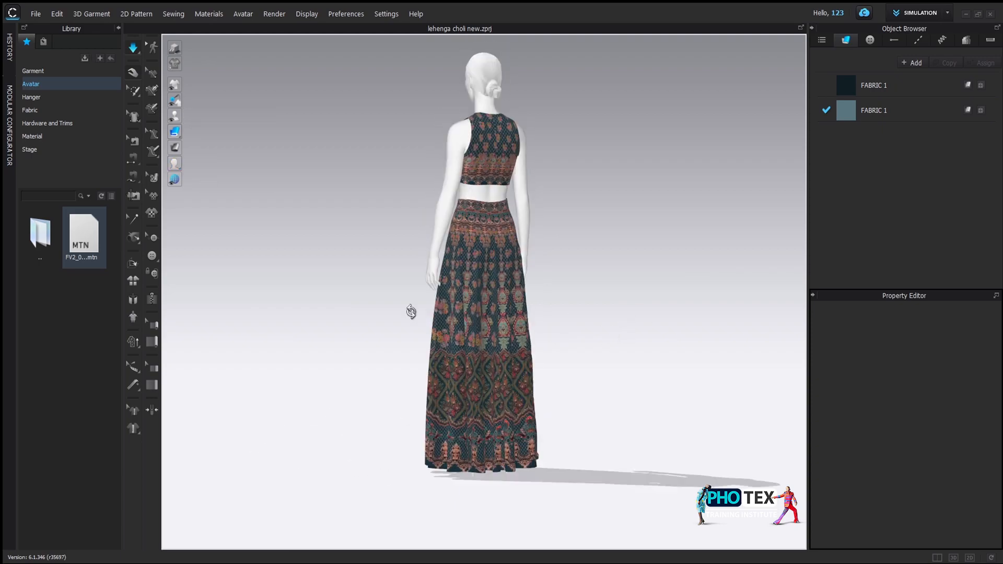
{"action": "scroll", "coordinate": [452, 282], "scroll_direction": "up", "scroll_amount": 5}
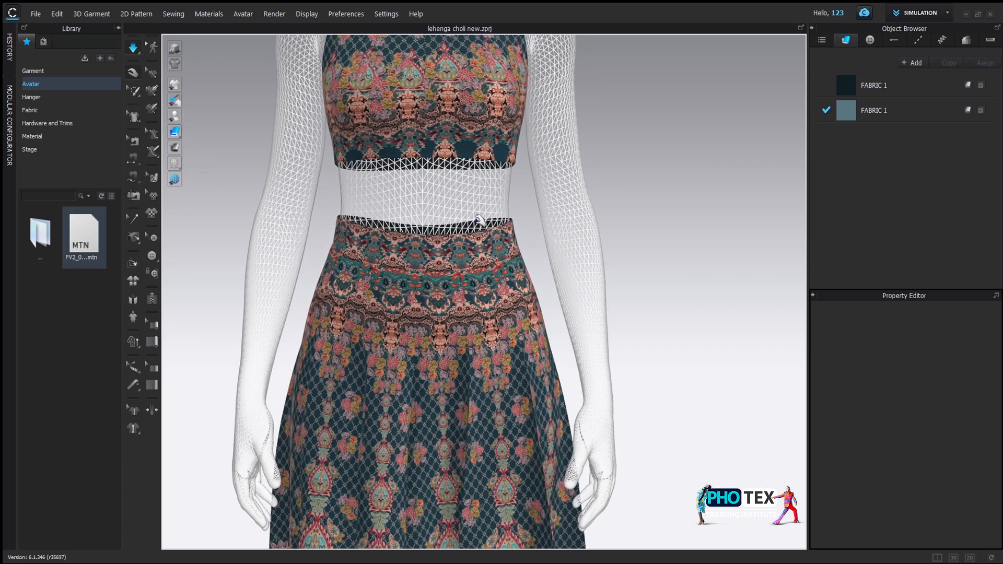
{"action": "left_click_drag", "start_coordinate": [452, 282], "coordinate": [494, 350]}
{"action": "scroll", "coordinate": [494, 351], "scroll_direction": "down", "scroll_amount": 5}
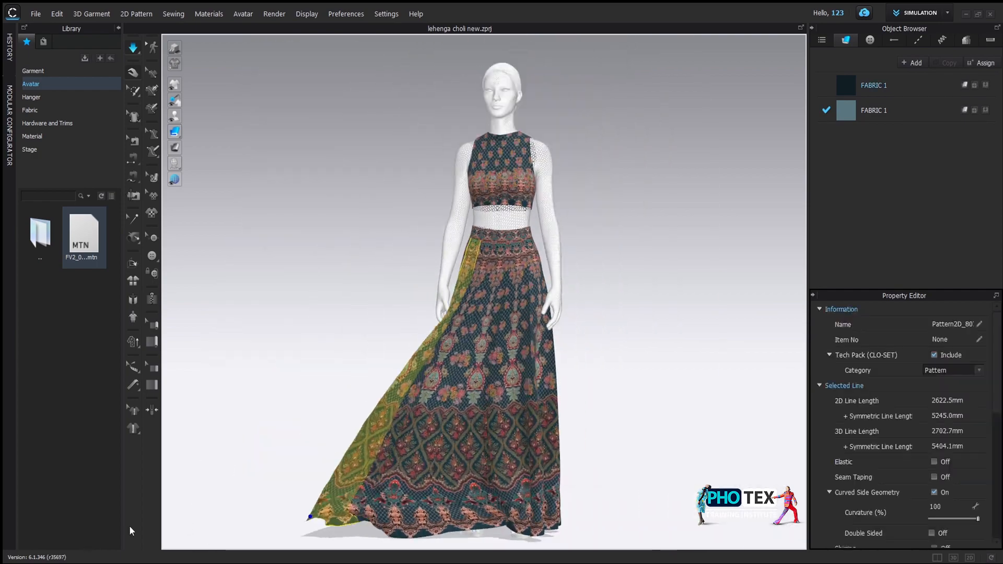